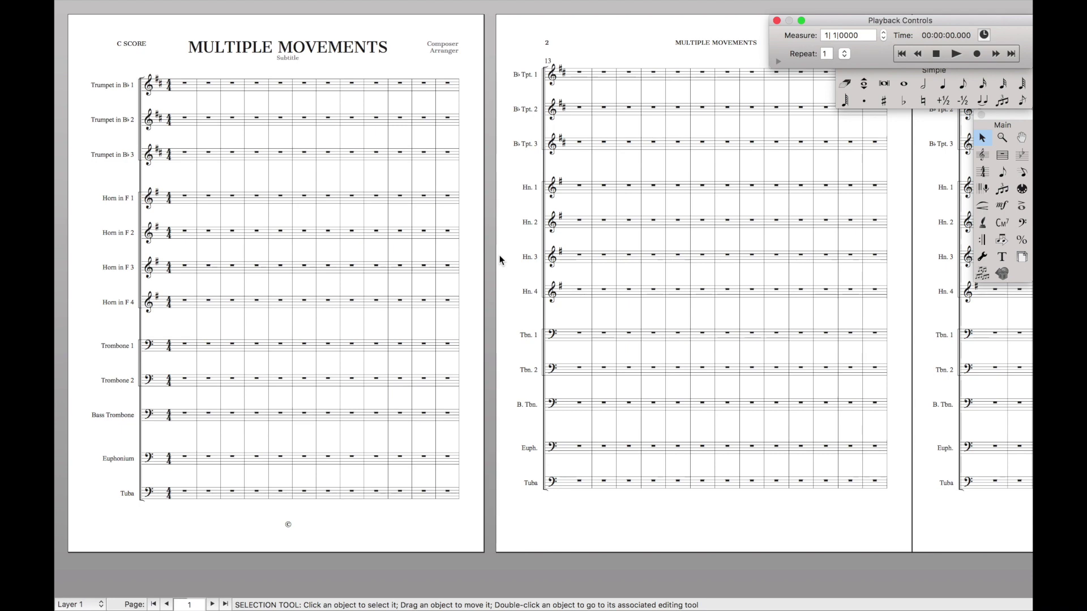
- Add the Allegro (M.M. quarter note = c. 120) tempo mark at measure 31 with the Expression tool
key("ctrl+e")
scroll(500, 261, "right", 10)
double_click(525, 75)
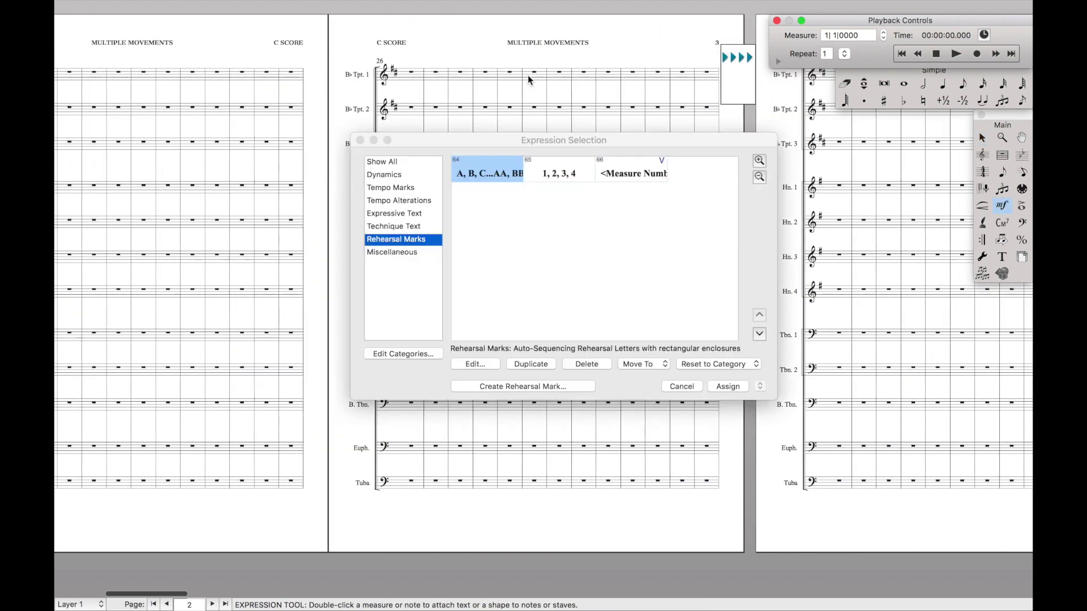
left_click(396, 179)
left_click(396, 188)
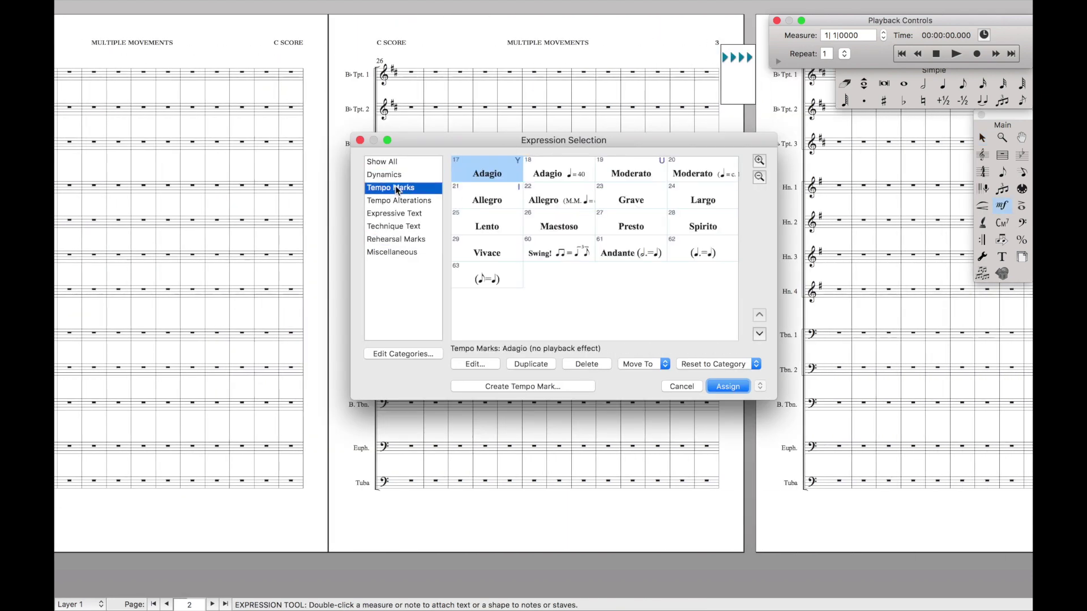
left_click(552, 202)
double_click(551, 201)
- Add the Andante metric-modulation tempo mark at measure 78
scroll(606, 140, "right", 15)
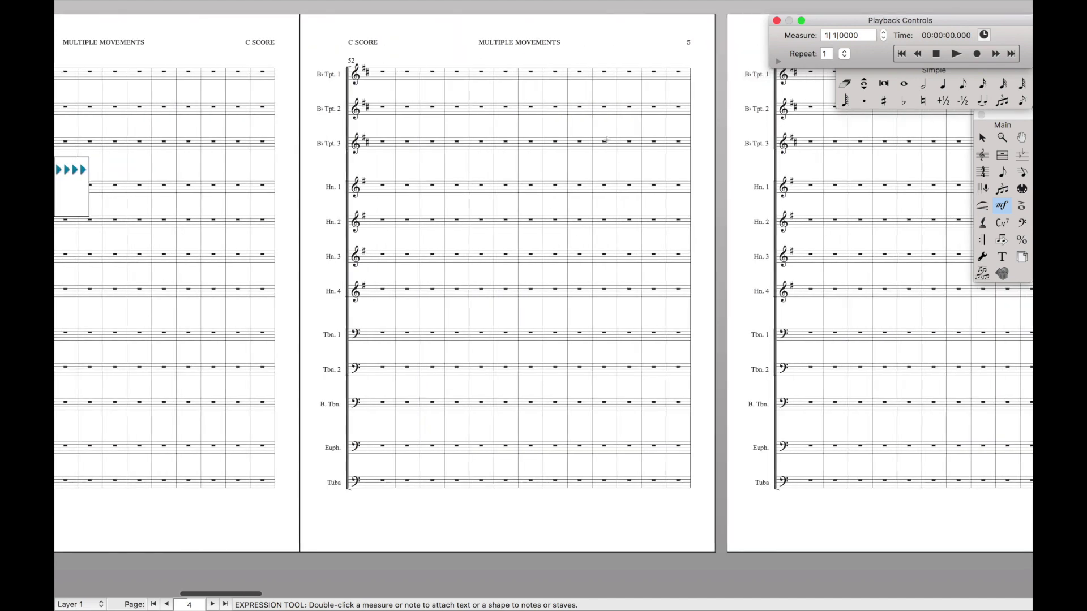
scroll(759, 126, "right", 10)
double_click(723, 109)
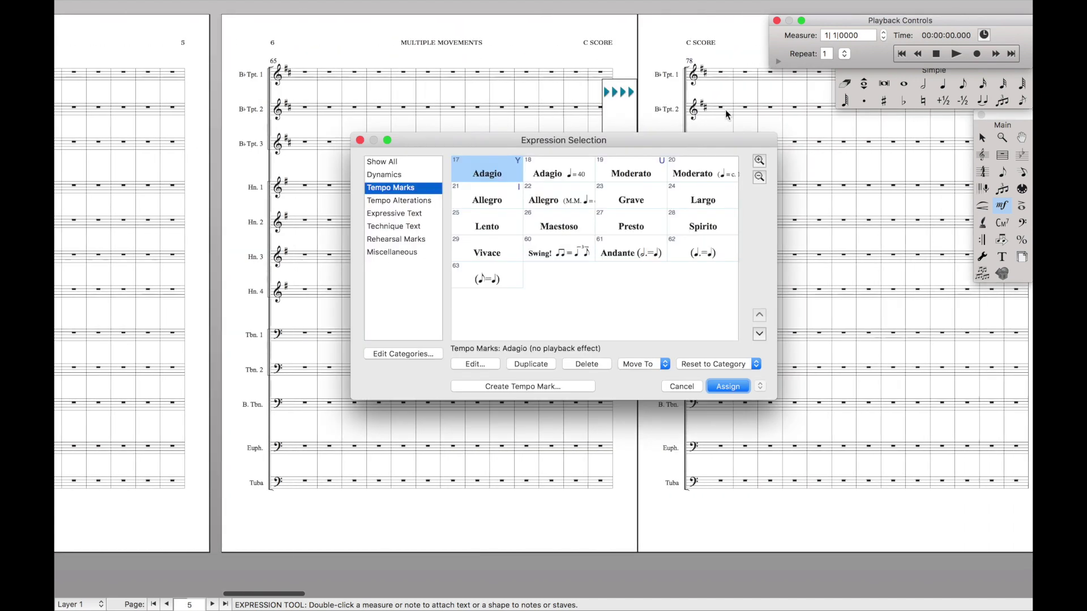
left_click(615, 251)
double_click(615, 251)
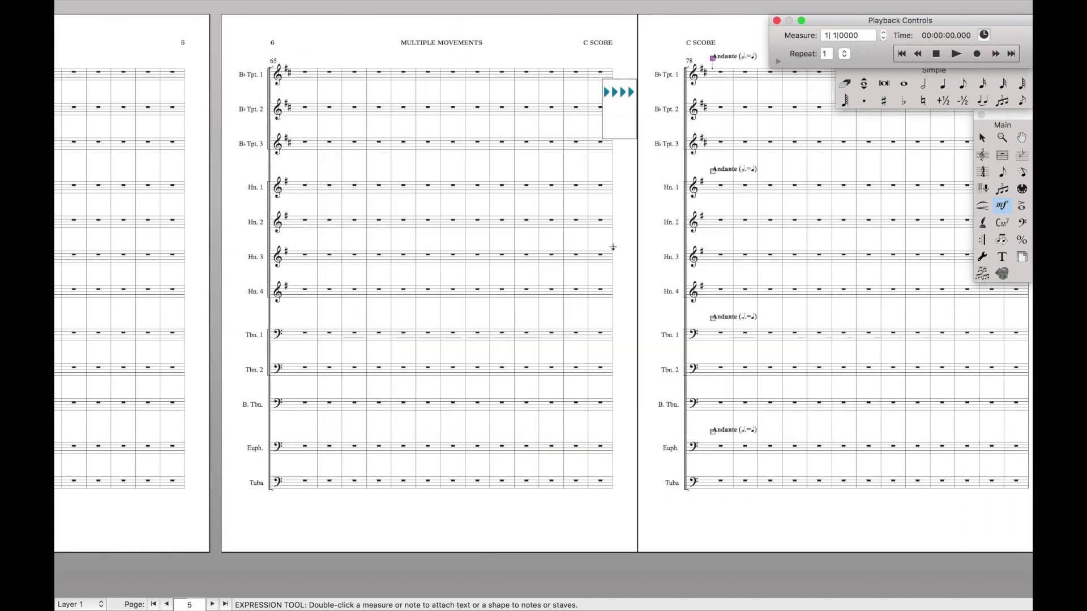
- Add the plain Moderato tempo mark at measure 120 and return to the Selection tool
scroll(613, 247, "right", 20)
scroll(613, 247, "right", 3)
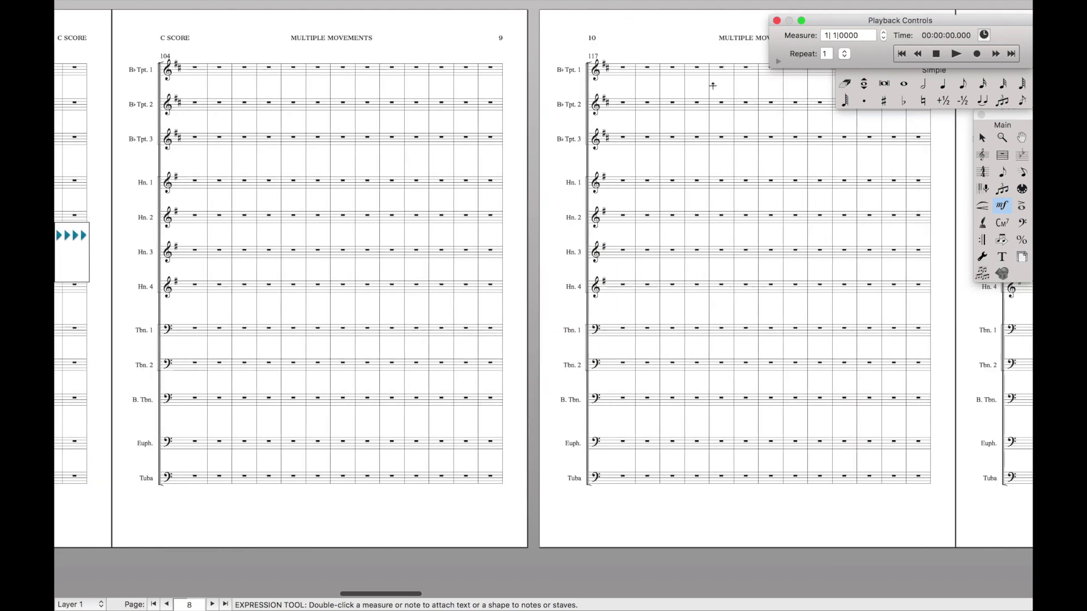
double_click(696, 84)
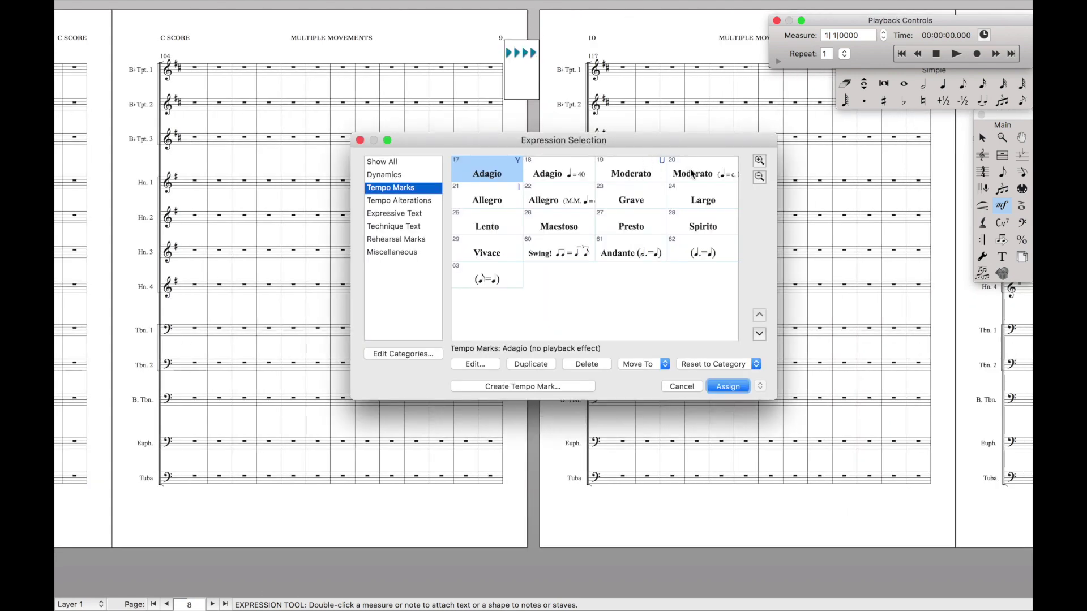
left_click(651, 171)
double_click(651, 171)
key("Escape")
- Lock measures 21 through 30 into one system with Fit Measures, so the Allegro starts the following page
scroll(653, 170, "right", 6)
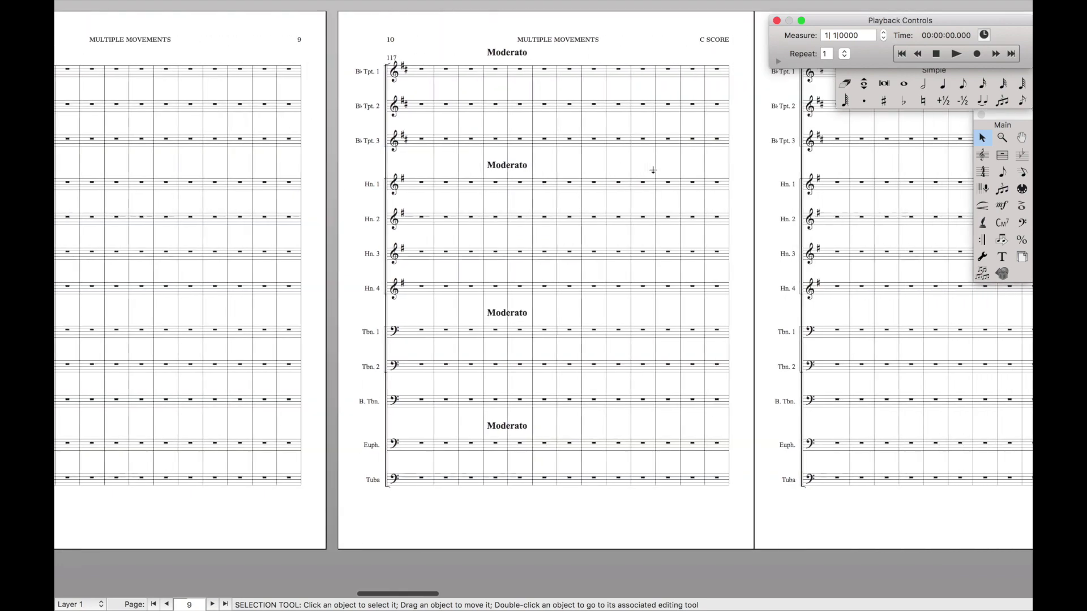
scroll(653, 170, "left", 20)
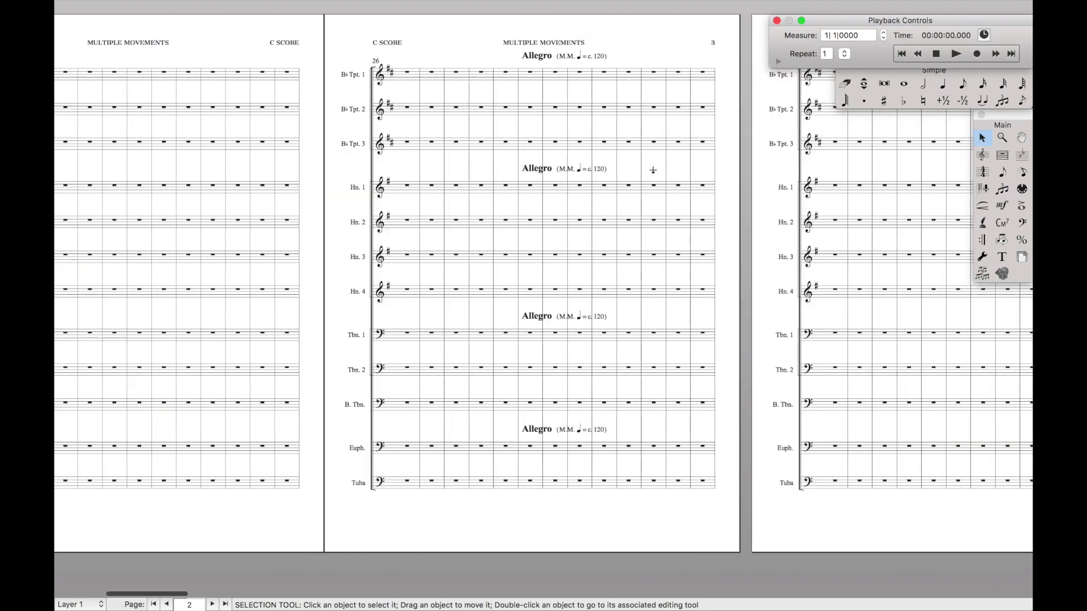
scroll(653, 170, "left", 10)
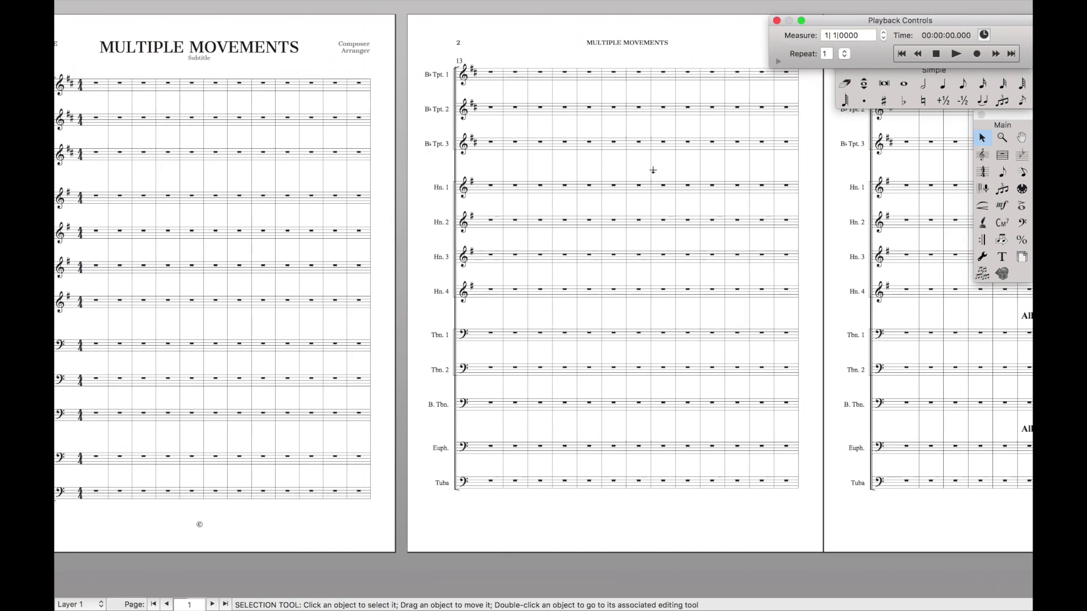
scroll(653, 170, "left", 2)
scroll(653, 170, "right", 10)
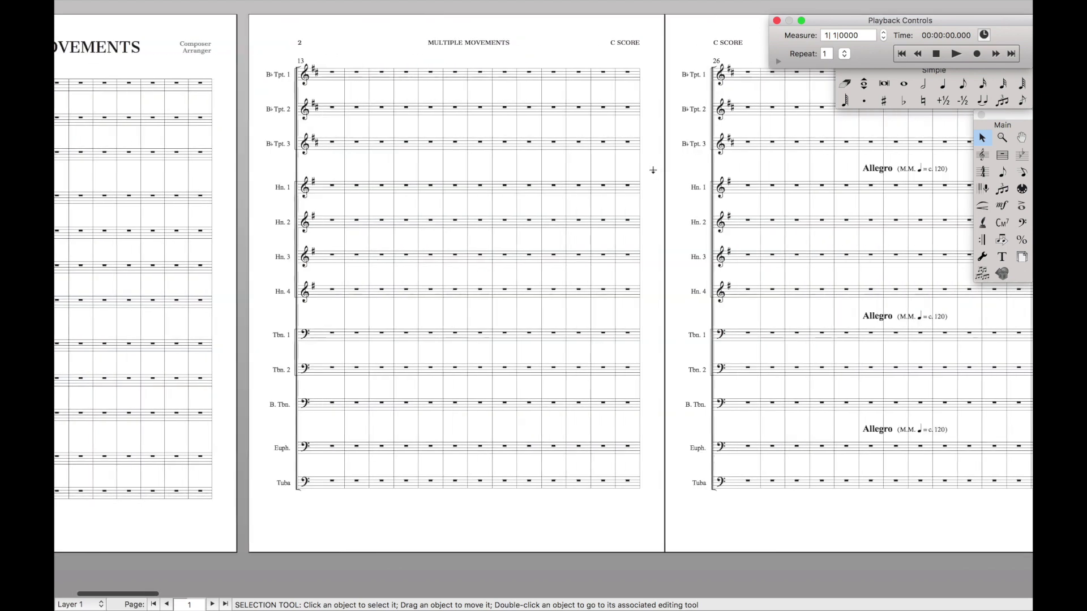
left_click(744, 83)
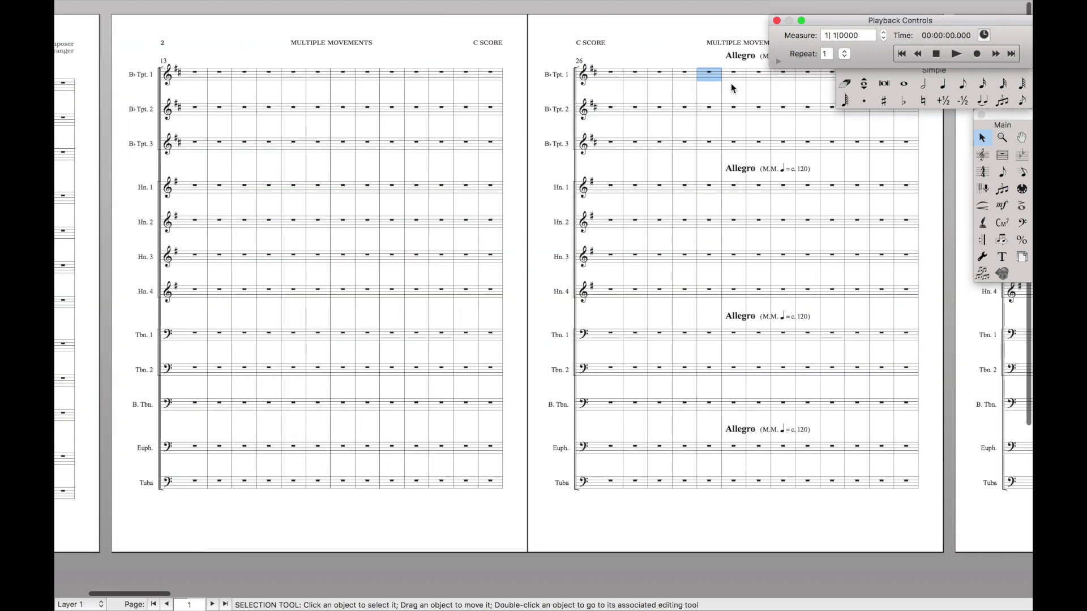
scroll(732, 83, "right", 6)
left_click(252, 78, "shift")
key("super+m")
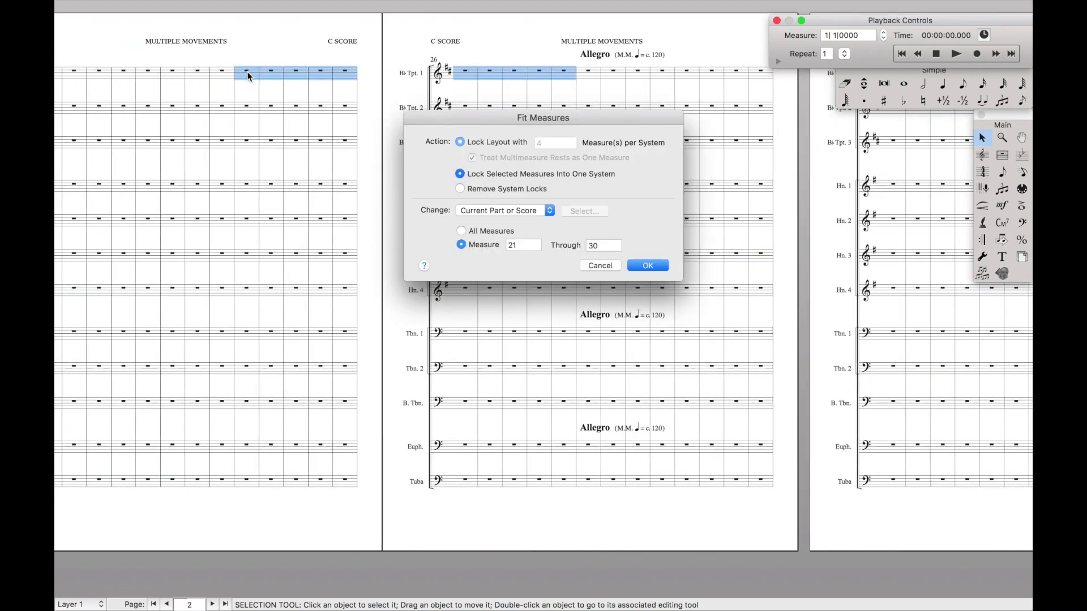
key("Return")
- Lock measures 1 through 9 into one system on the title page with Fit Measures
scroll(247, 76, "right", 2)
scroll(247, 77, "left", 8)
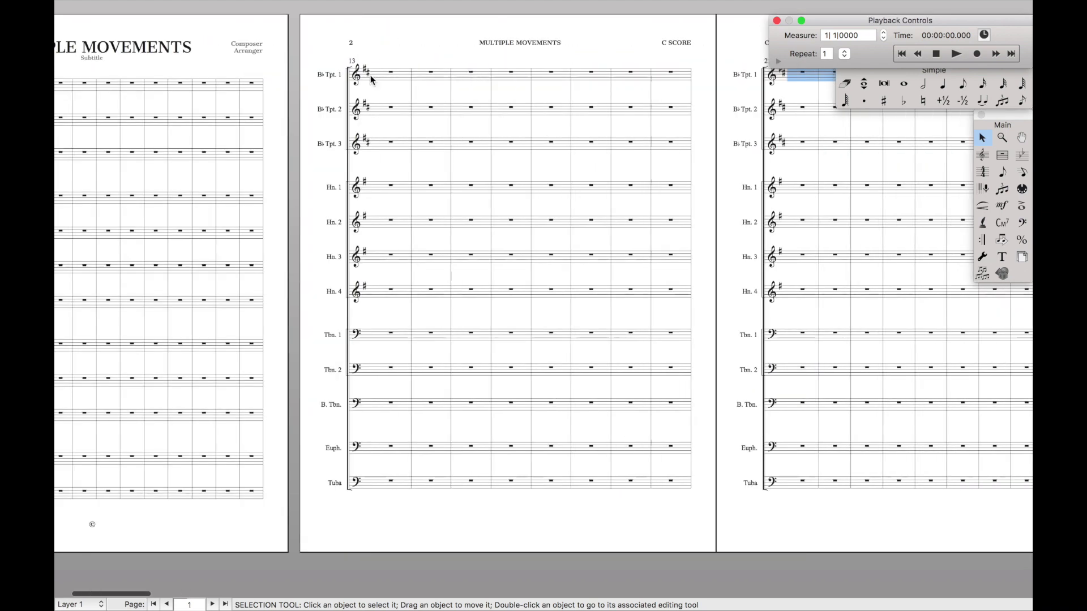
left_click(184, 90)
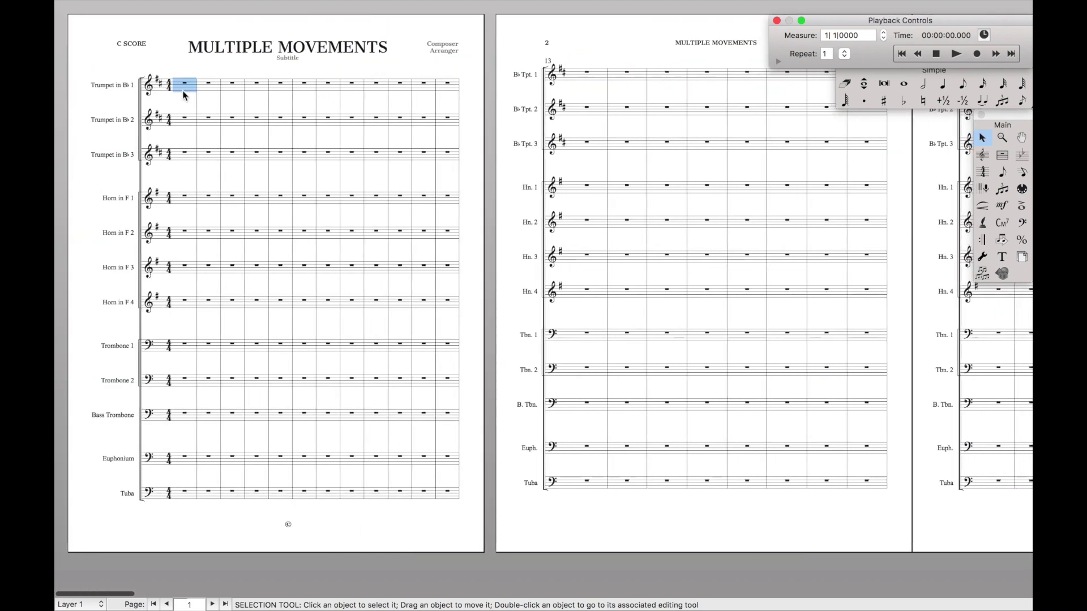
left_click(387, 90, "shift")
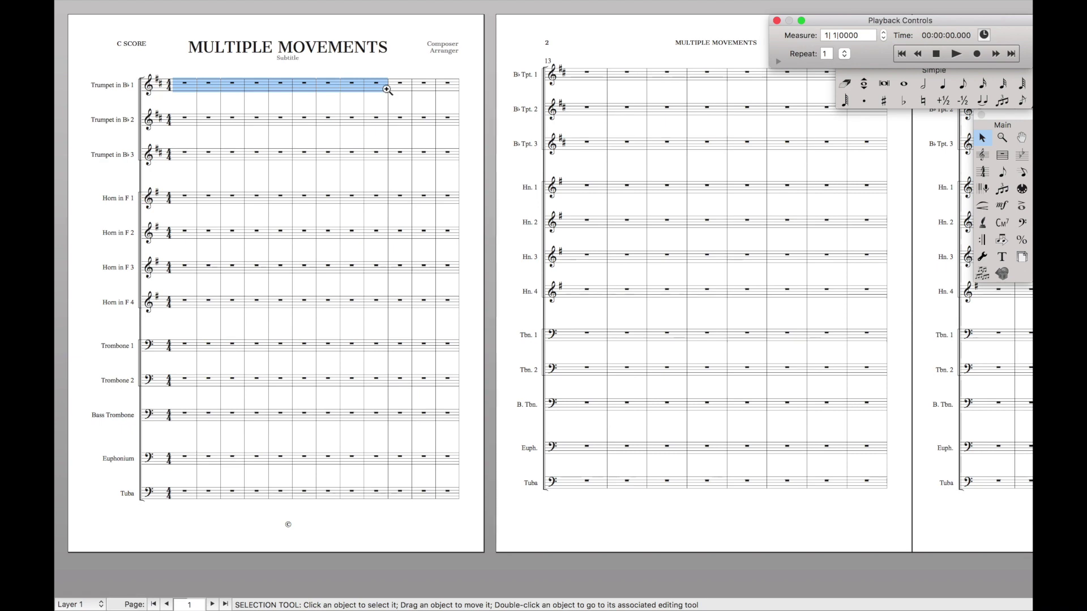
key("super+m")
key("Return")
scroll(386, 88, "right", 7)
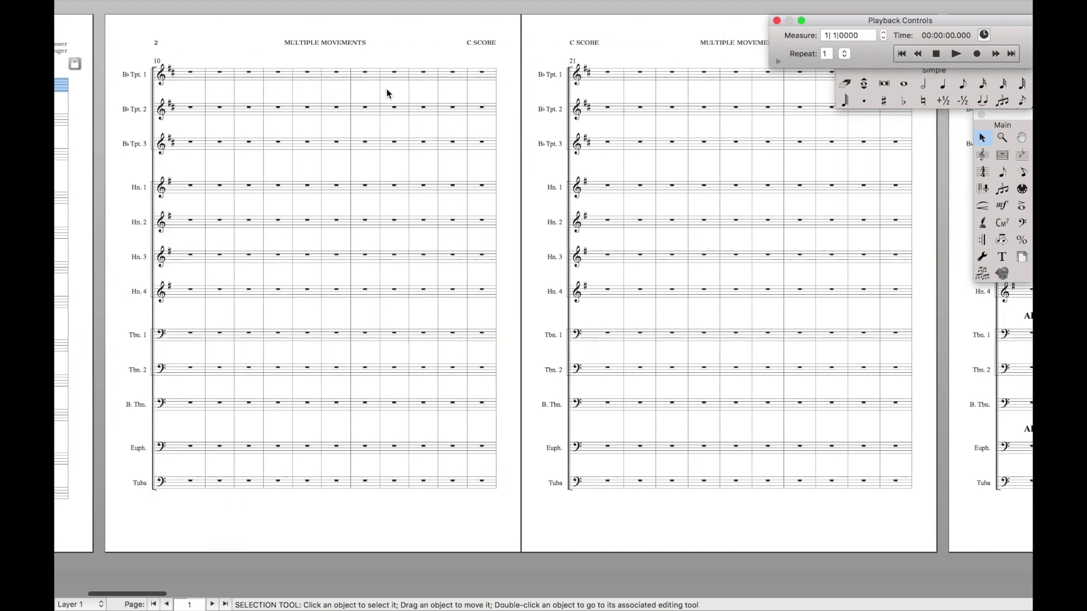
scroll(387, 89, "left", 7)
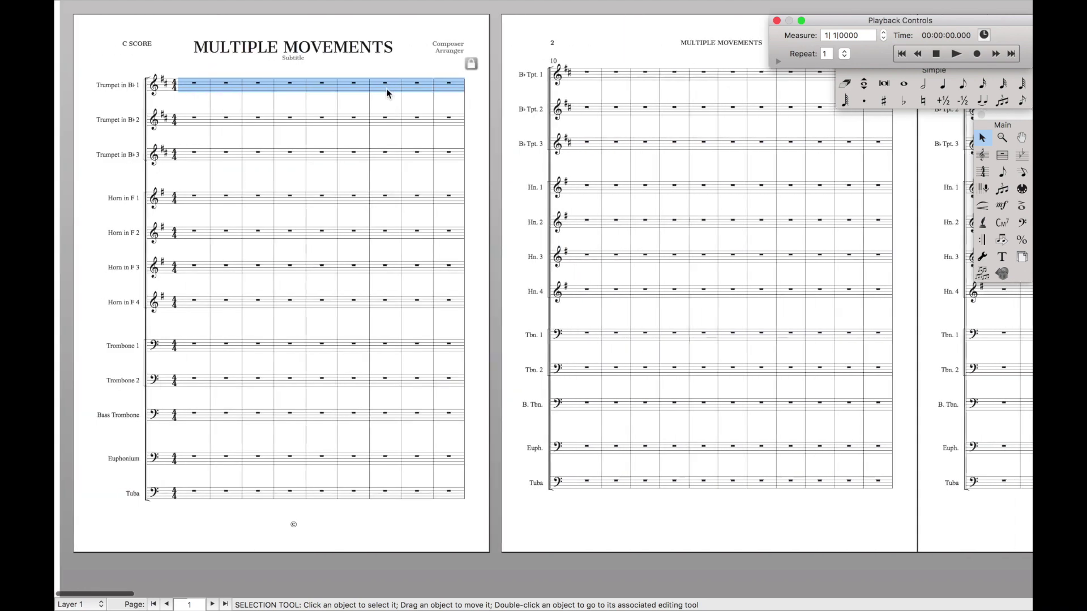
- Review the Fit Measures settings for measures 1 through 9, then close them without applying and clear the selection
mouse_move(193, 5)
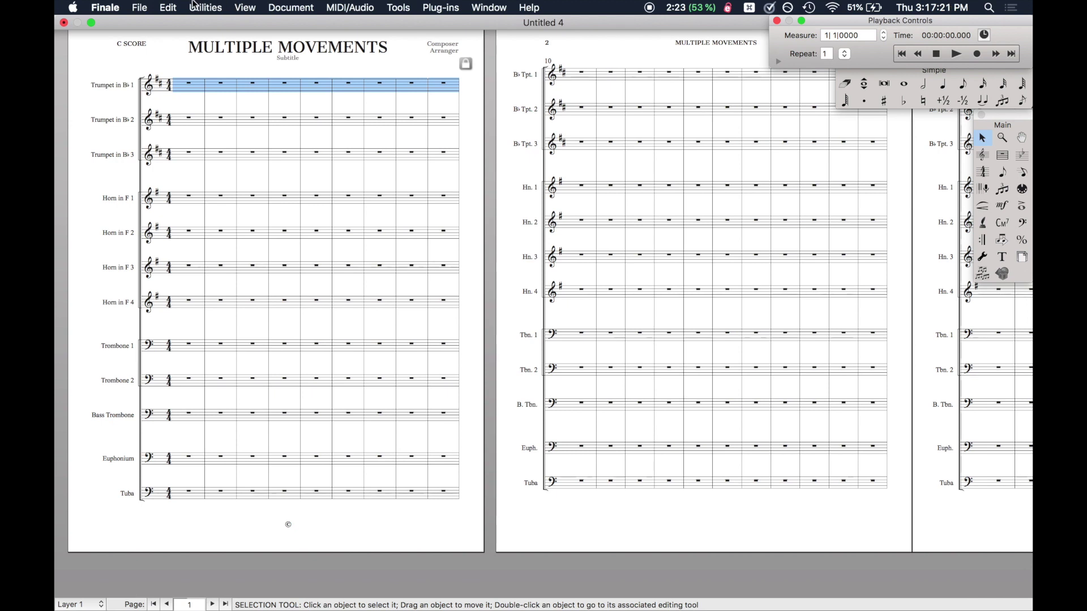
left_click(193, 7)
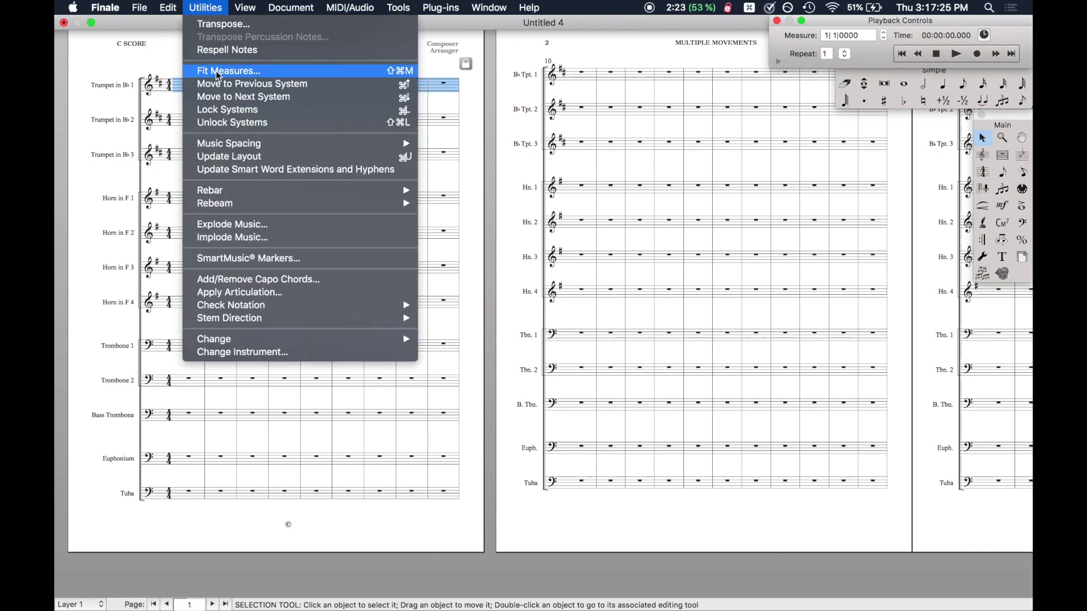
left_click(401, 70)
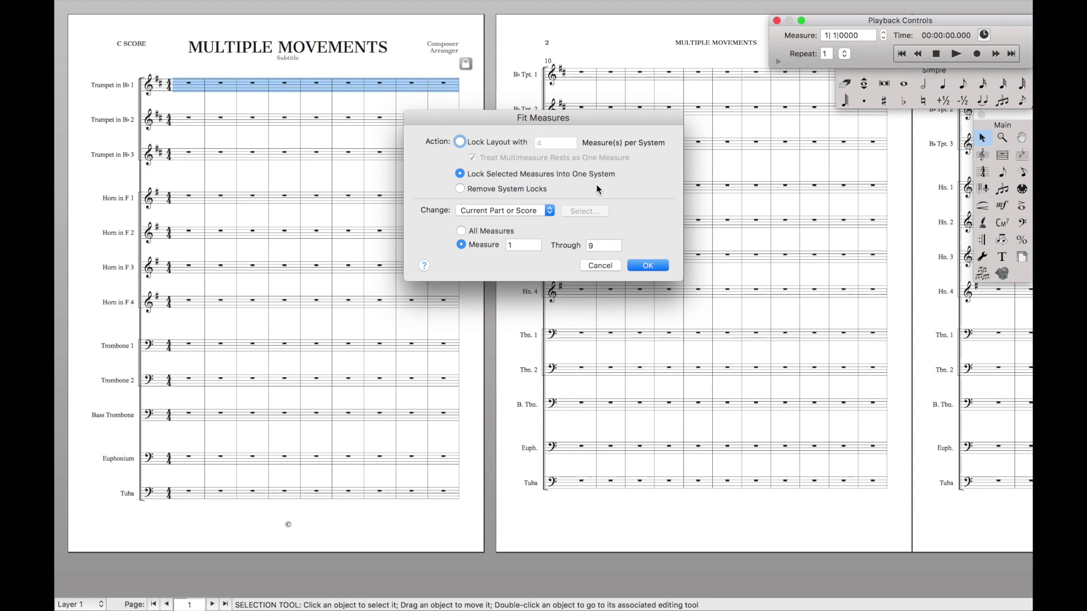
left_click(608, 270)
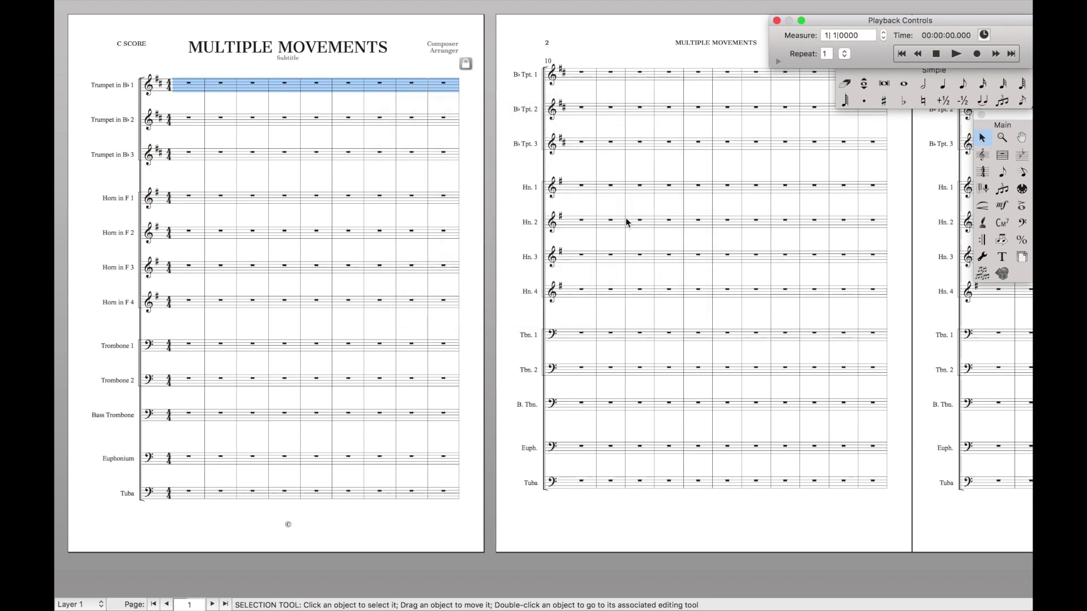
key("Escape")
- Lock measures 67 through 77 into one system, so the Andante at measure 78 starts a new page
scroll(622, 218, "right", 8)
scroll(622, 217, "right", 10)
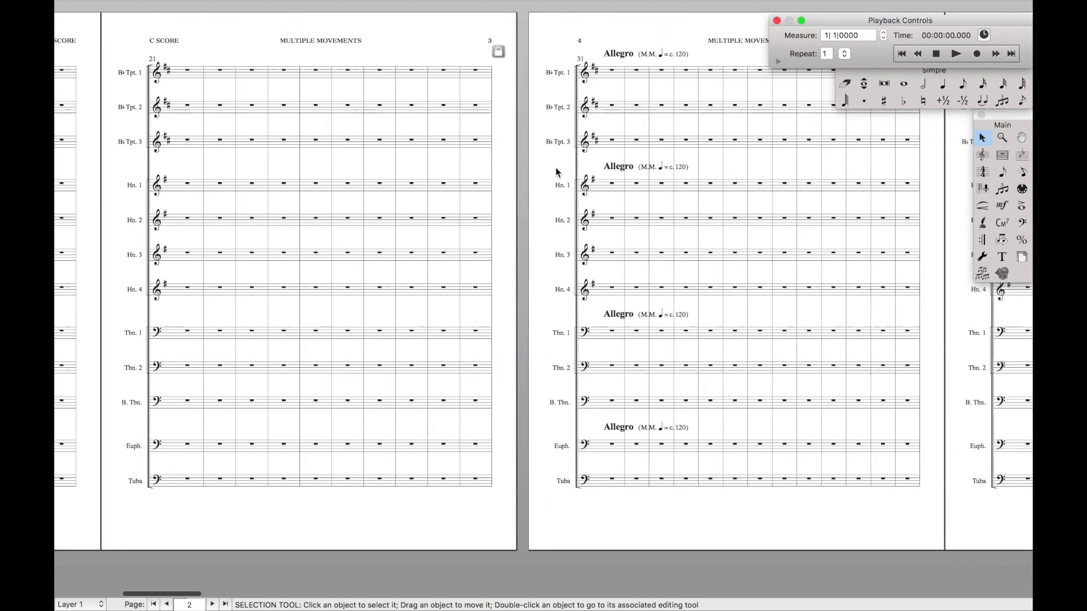
scroll(569, 170, "right", 10)
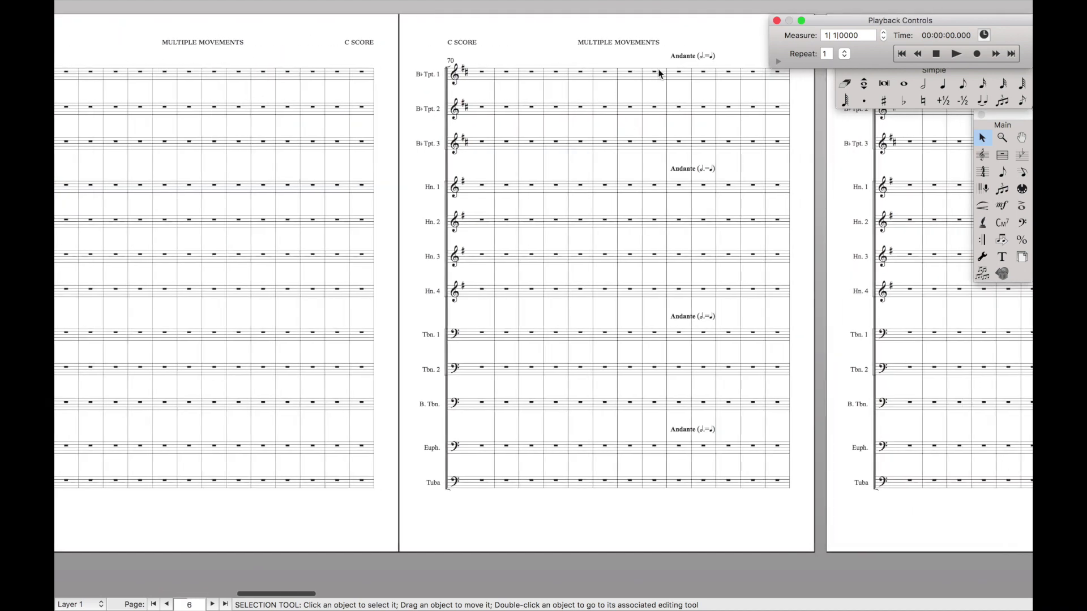
left_click(659, 71)
left_click(306, 75, "shift")
key("super+m")
key("Return")
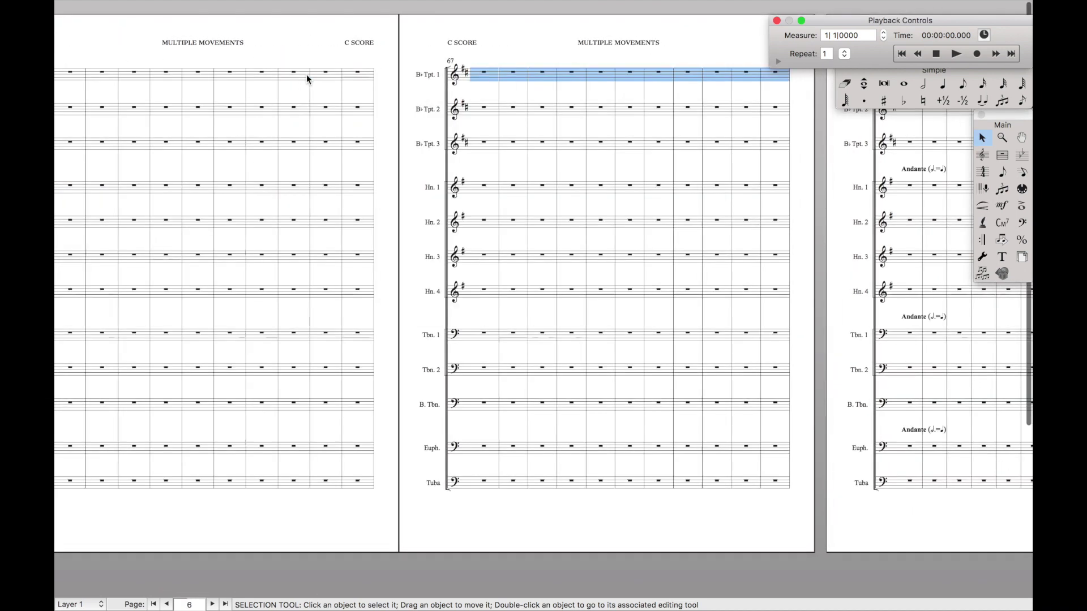
- Lock measures 55 through 66 into one system to even out the pages before measure 67
left_click(352, 74)
scroll(352, 74, "left", 5)
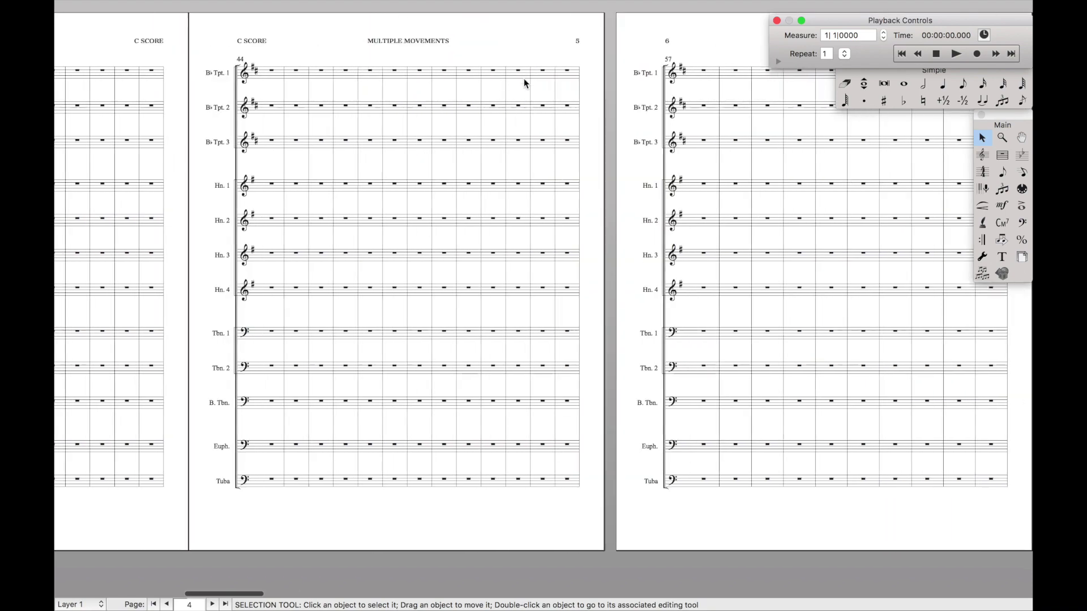
left_click(544, 75, "shift")
key("super+m")
key("Return")
- Lock measures 110 through 119 into one system, so the Moderato at measure 120 starts a new page
scroll(545, 75, "right", 10)
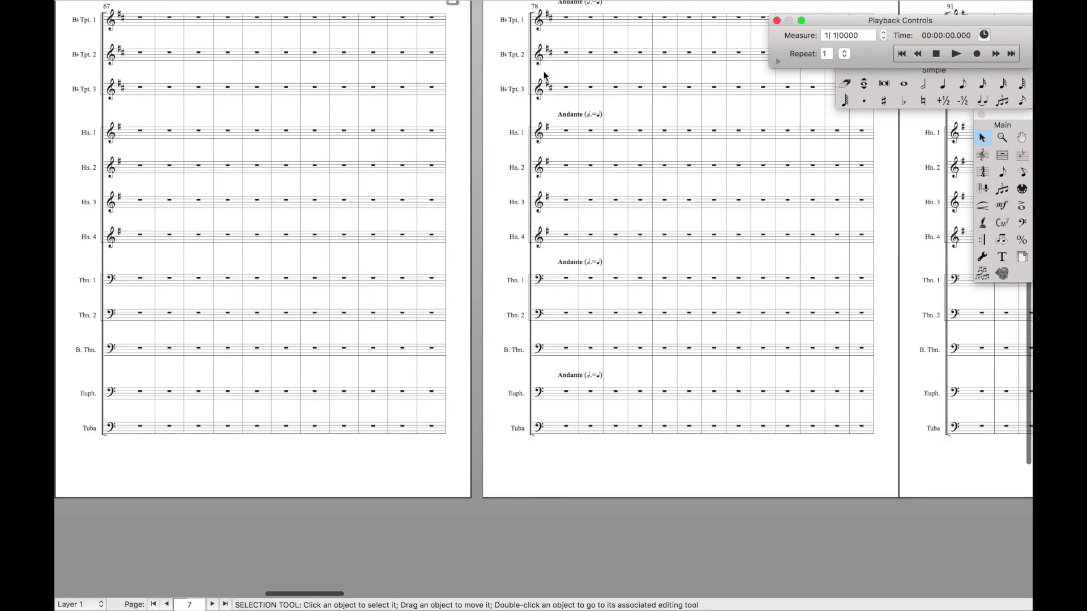
scroll(544, 70, "right", 10)
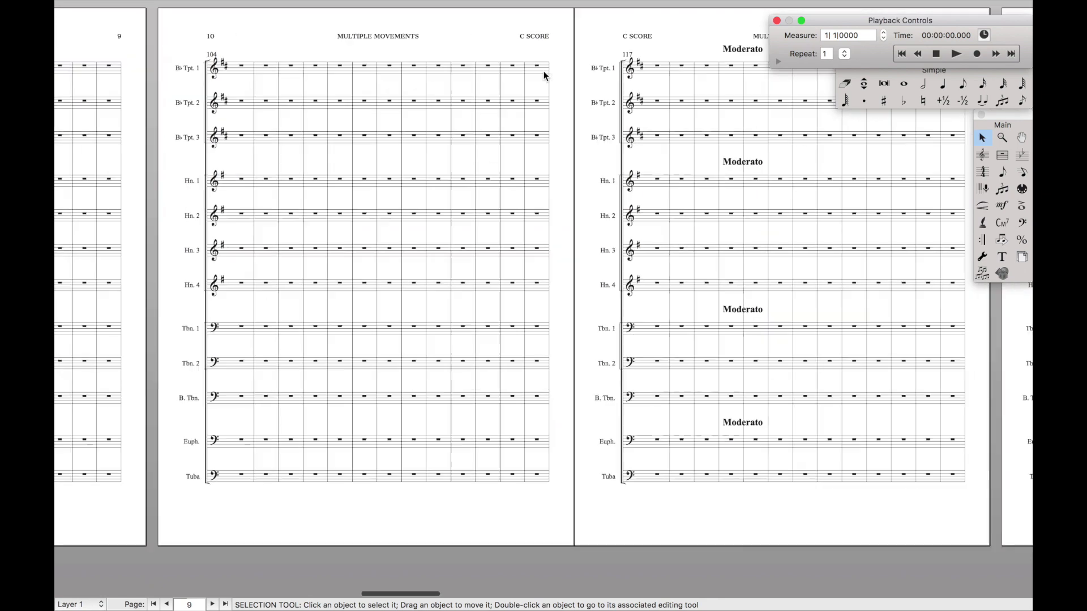
scroll(544, 76, "right", 2)
left_click(667, 74)
left_click(359, 68, "shift")
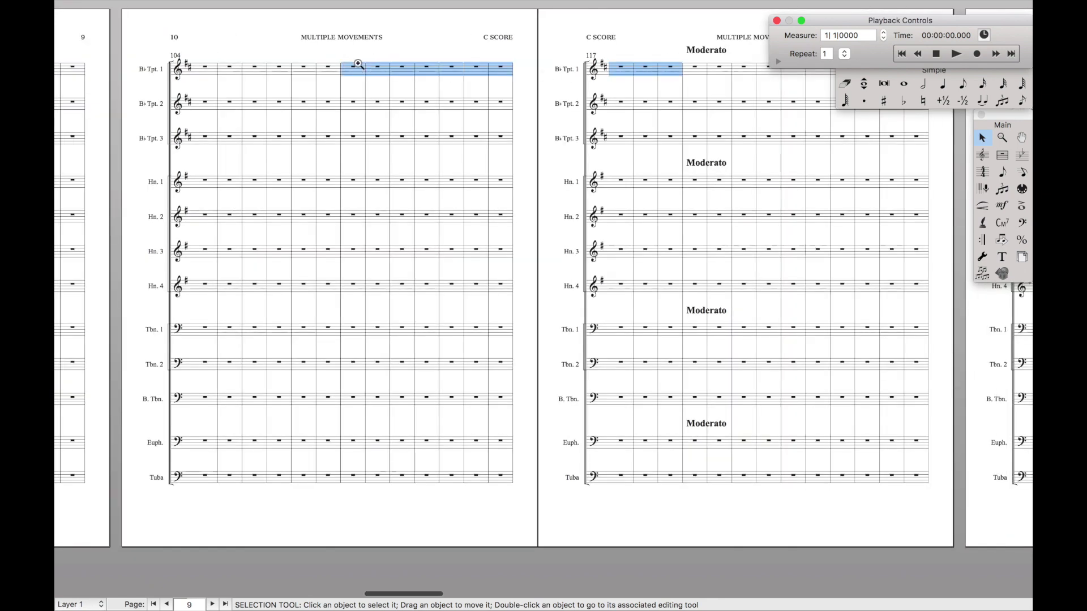
key("super+m")
key("Return")
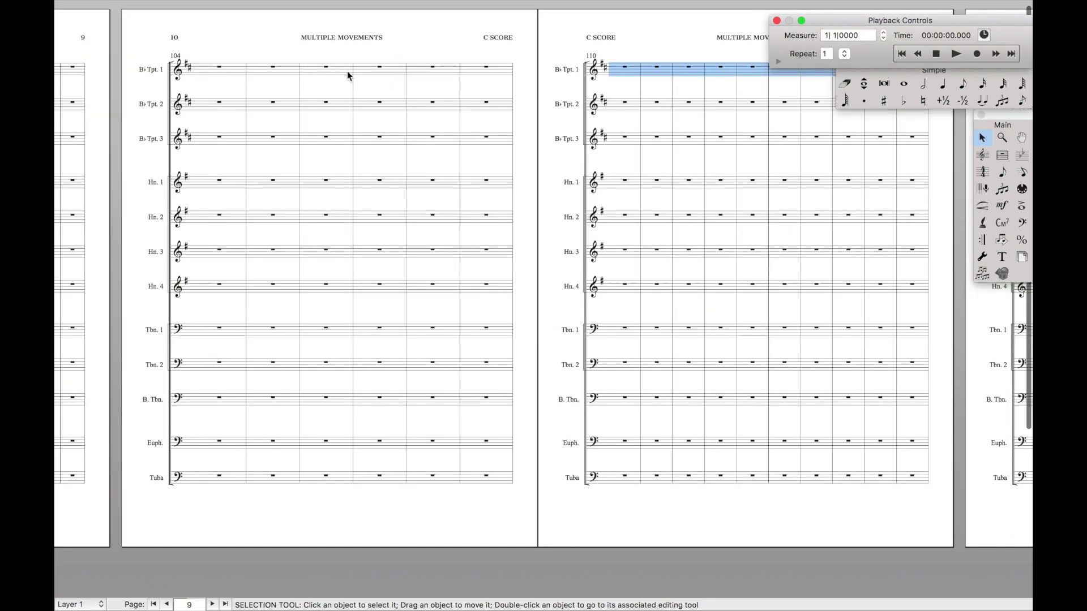
- Lock measures 98 through 109 into one system to spread the measures before measure 110 more evenly
scroll(493, 77, "left", 10)
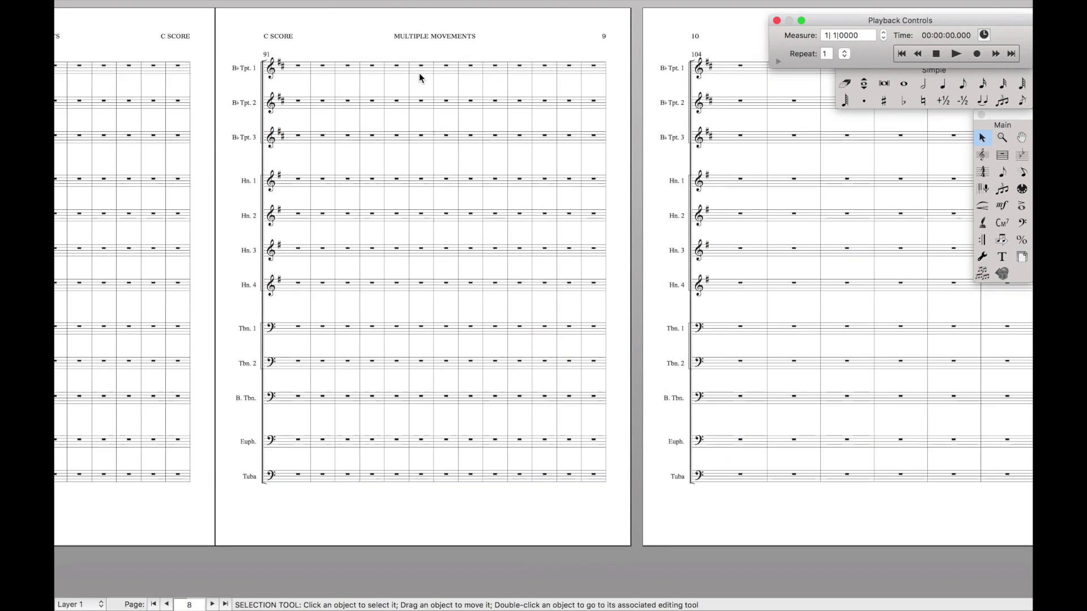
left_click(461, 69, "shift")
key("super+m")
key("Return")
scroll(461, 74, "right", 10)
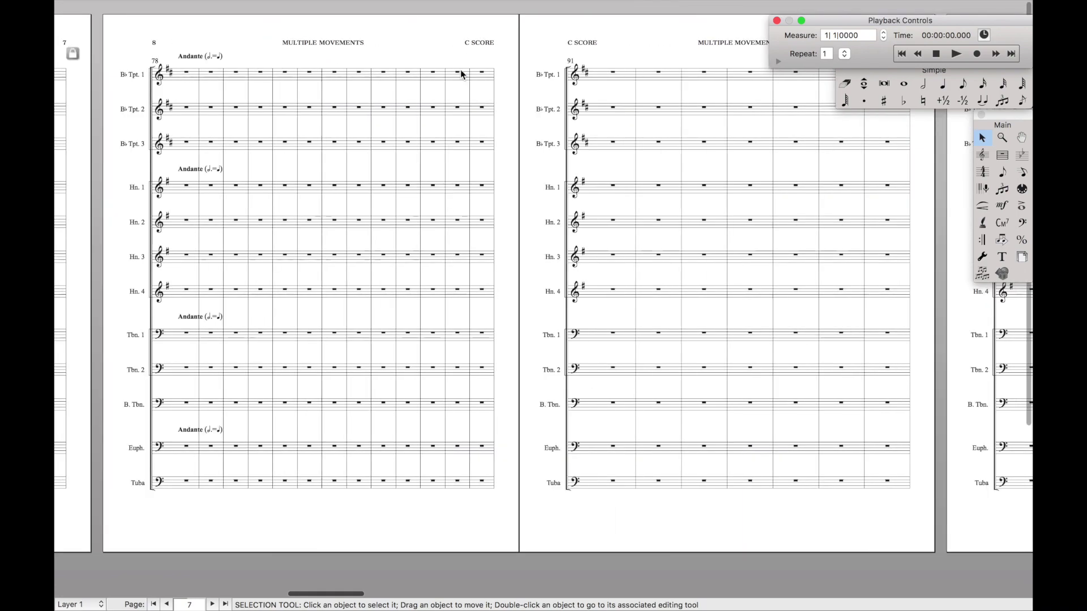
- Lock the final measures of the score, from measure 323 to the end, into one system with Fit Measures
scroll(462, 74, "right", 20)
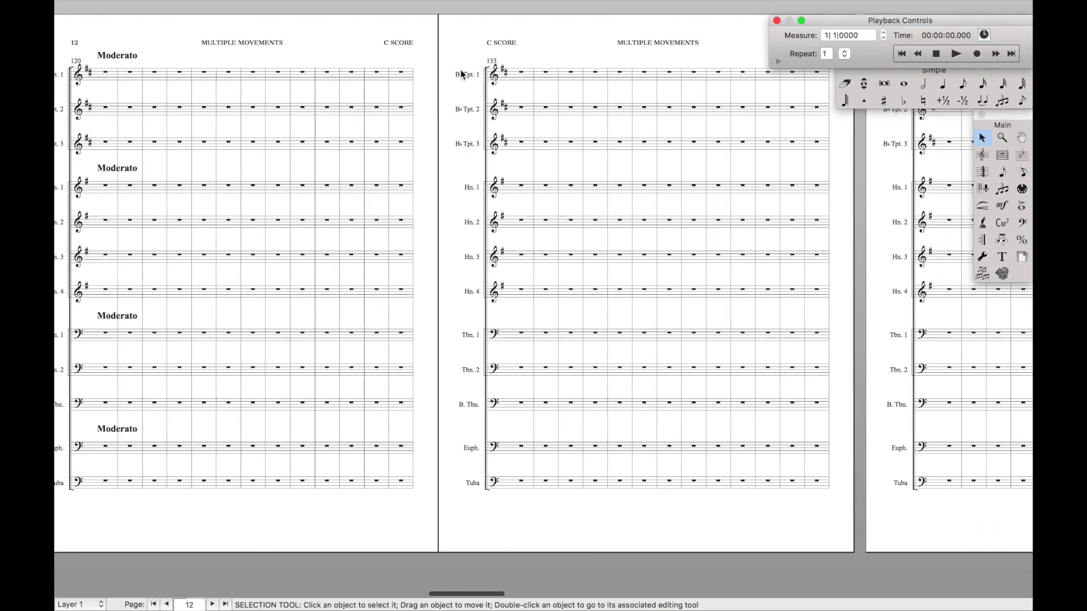
scroll(462, 74, "right", 20)
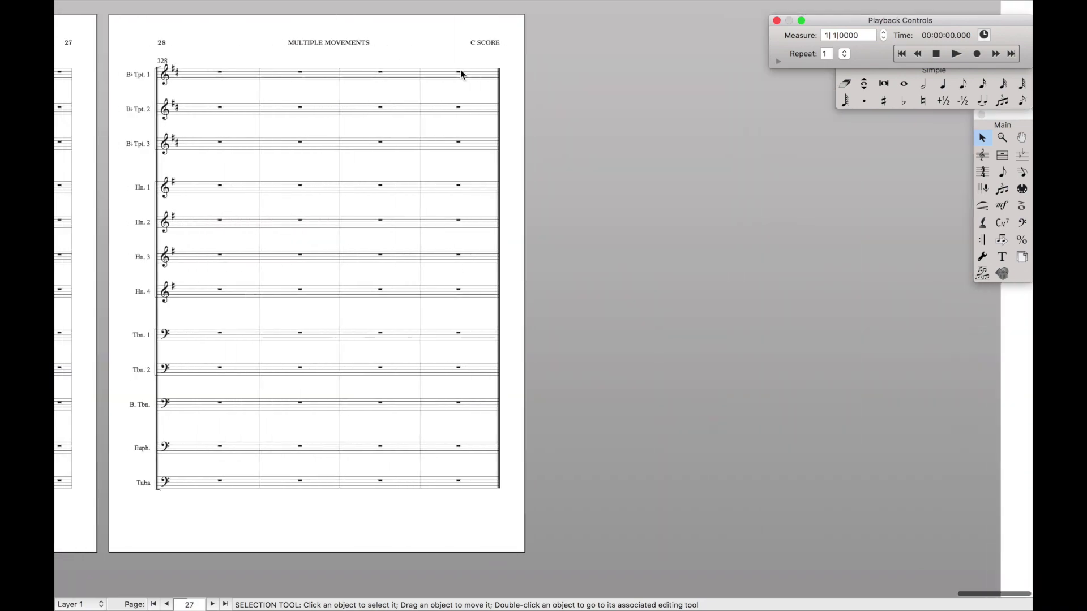
scroll(461, 69, "left", 2)
left_click_drag(673, 71, 182, 73)
key("super+shift+m")
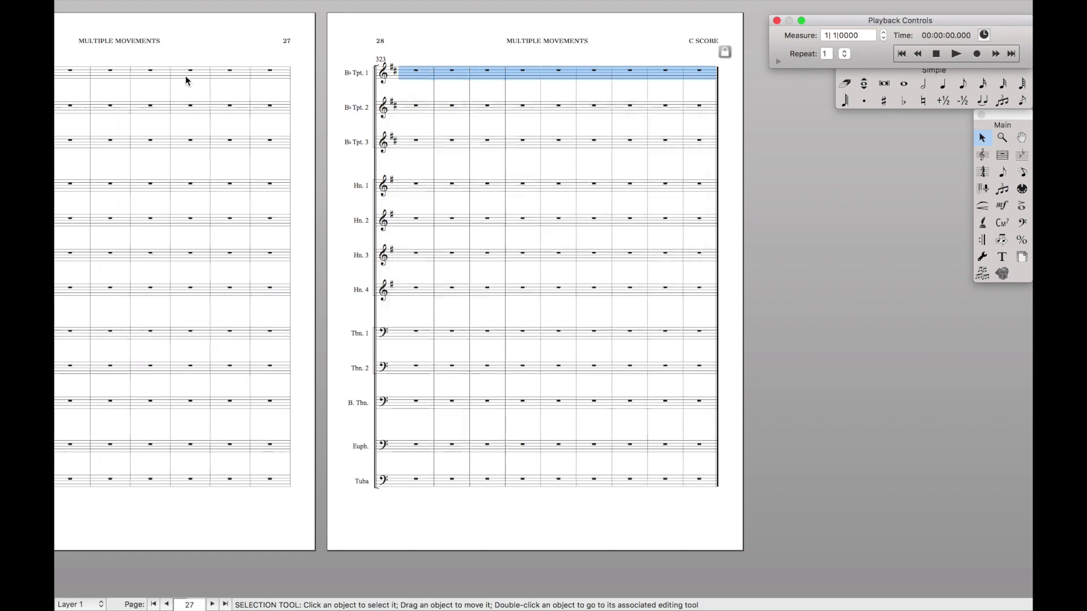
- Switch to the Trumpet in B♭ 1 part and apply Fit Measures to all of its measures
key("super+alt+period")
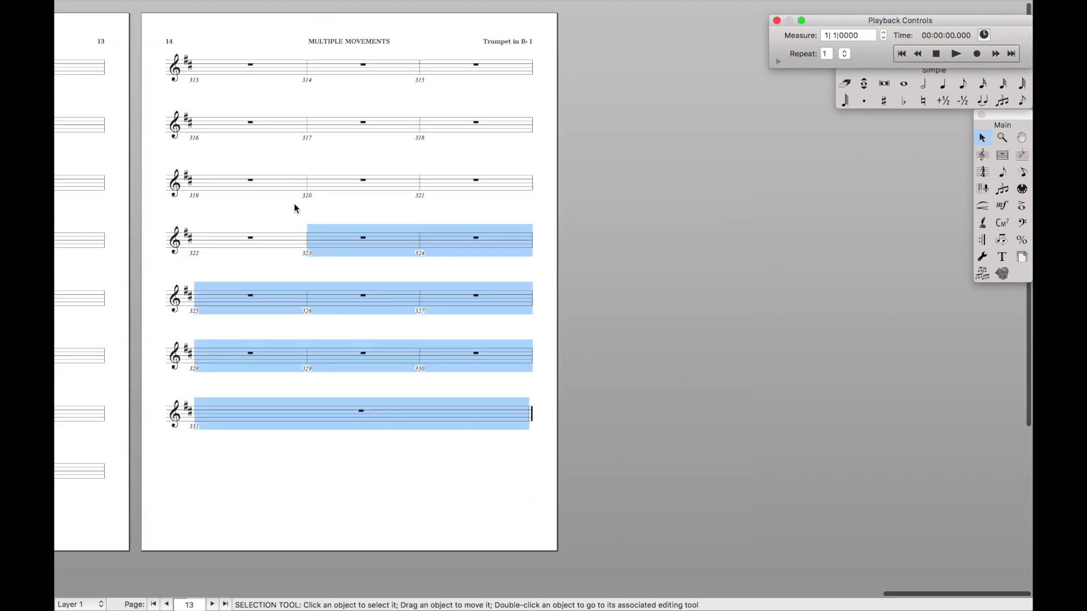
scroll(294, 211, "left", 20)
scroll(294, 207, "left", 20)
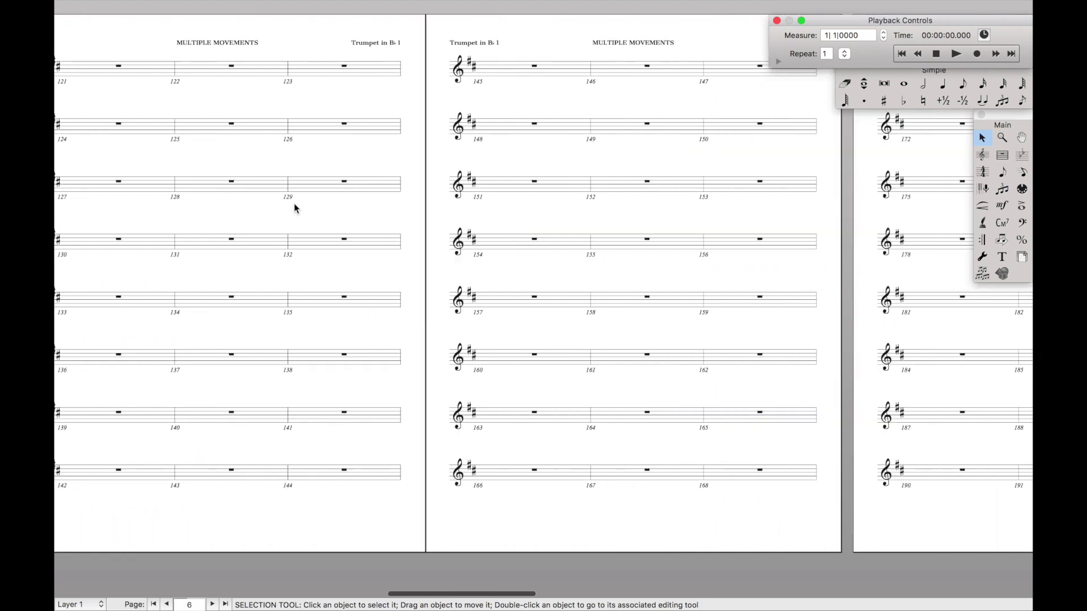
scroll(294, 209, "left", 15)
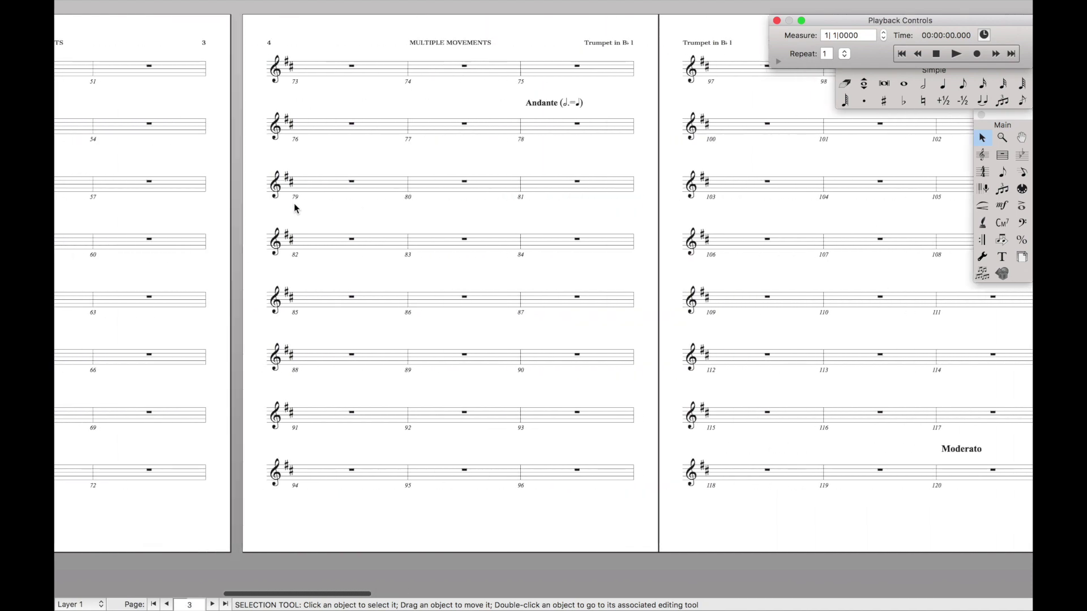
scroll(293, 208, "left", 10)
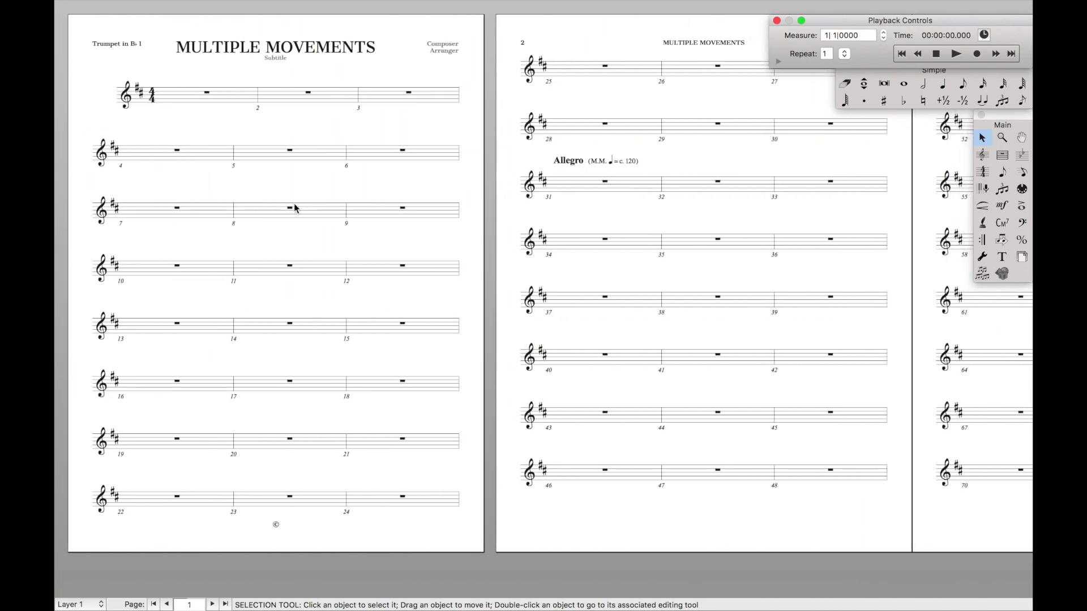
key("super+a")
key("super+m")
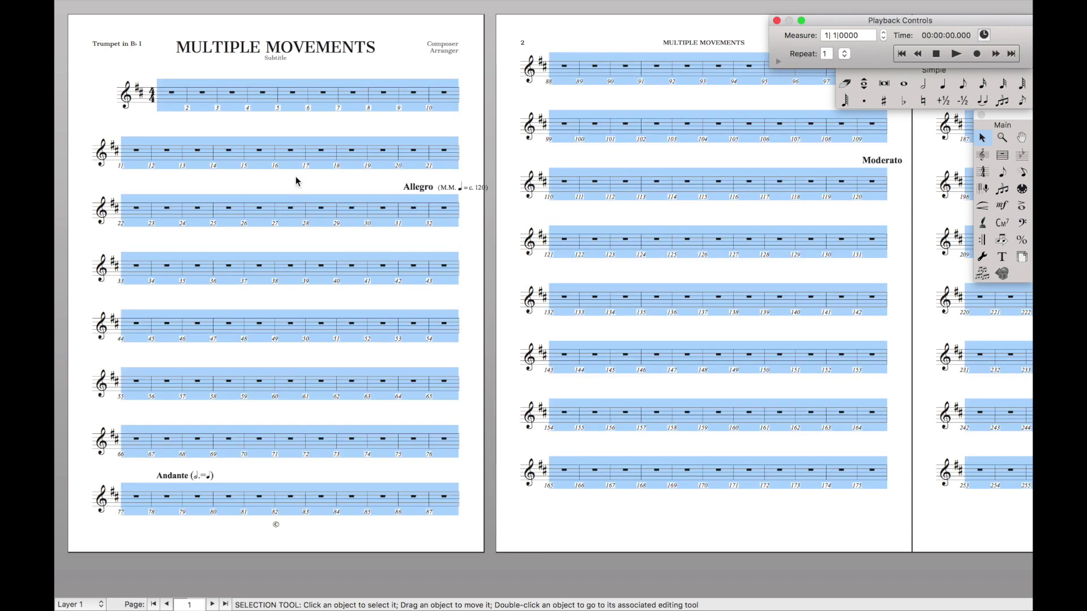
left_click(287, 183)
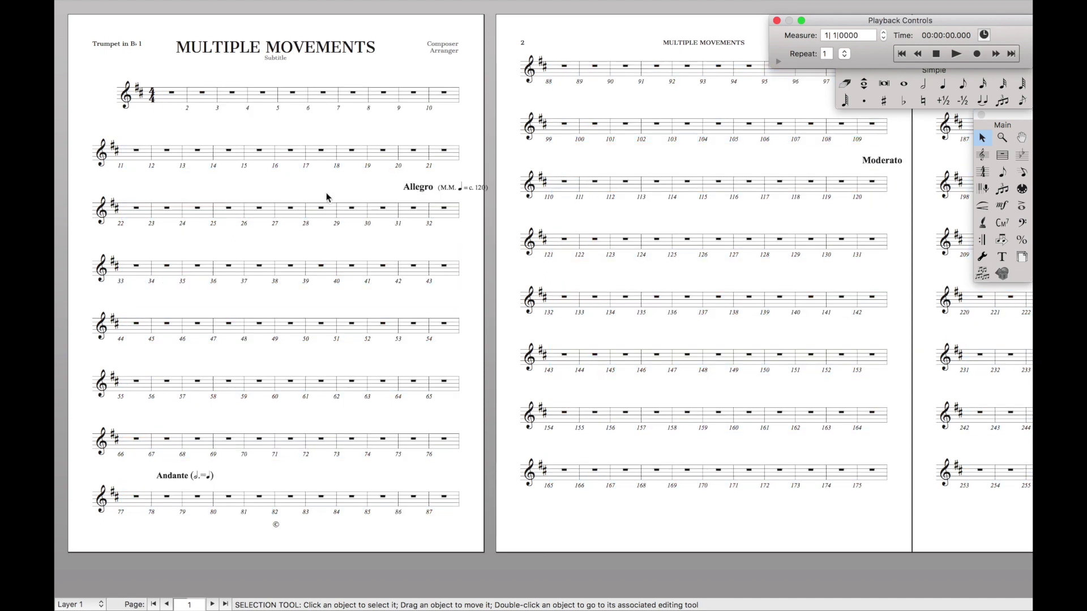
- Lock measures 21 through 30 into one system, so the Allegro at measure 31 starts a new system
left_click(413, 217)
left_click(384, 219)
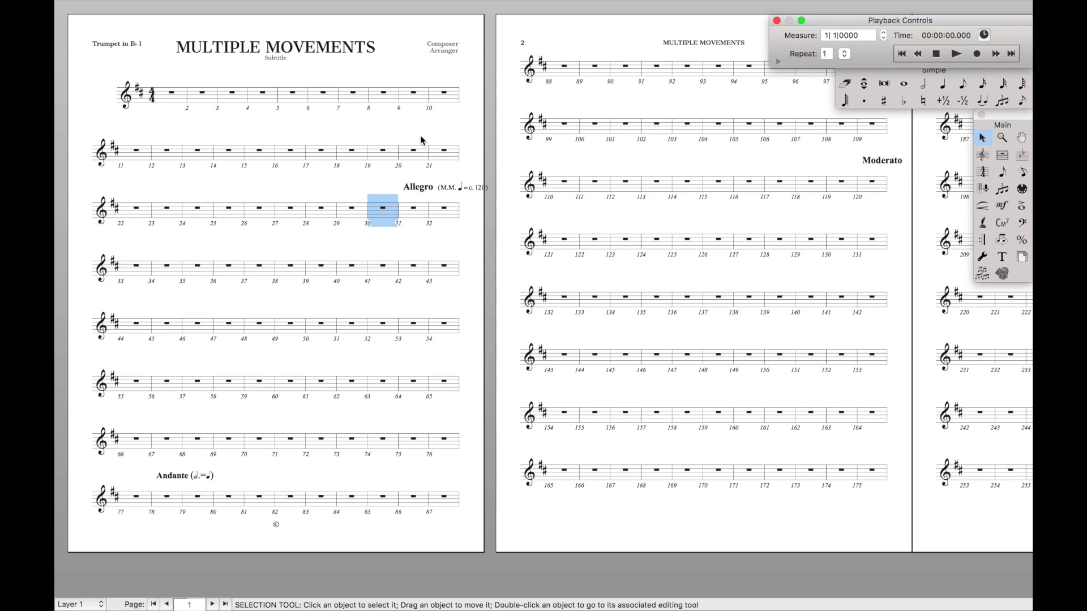
left_click(440, 151, "shift")
key("super+m")
key("Return")
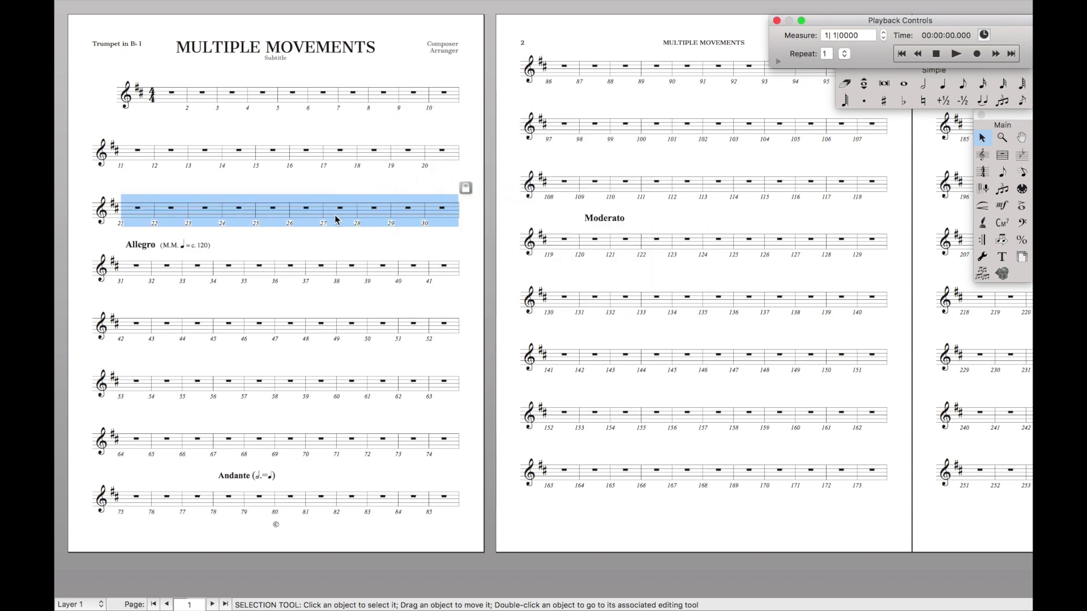
- Try to lock measures 63 through 77 into one system before the Andante
left_click(205, 497)
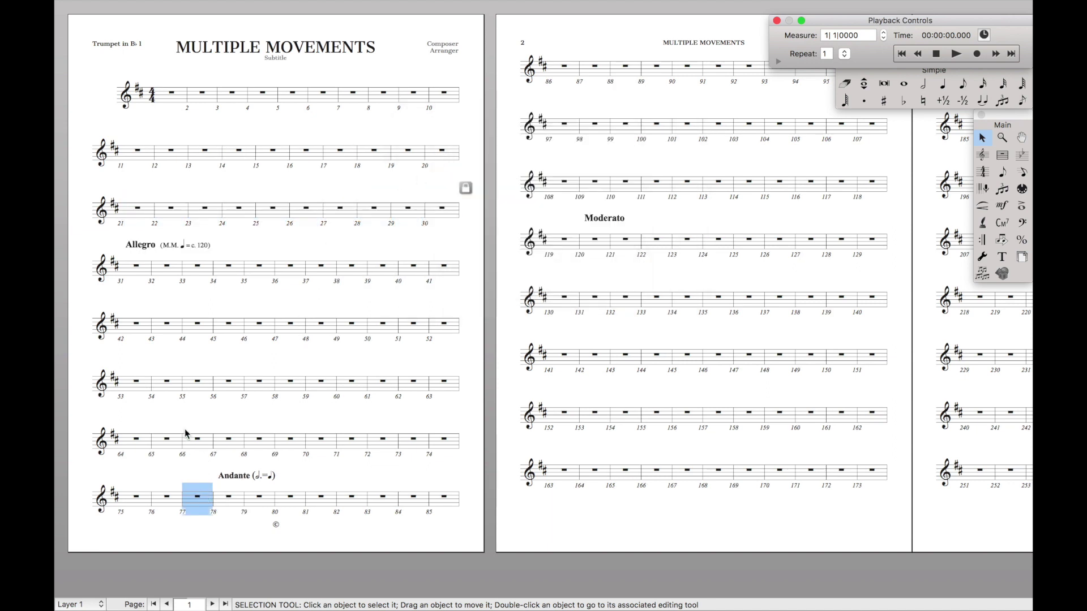
left_click(442, 387, "shift")
key("super+m")
key("Return")
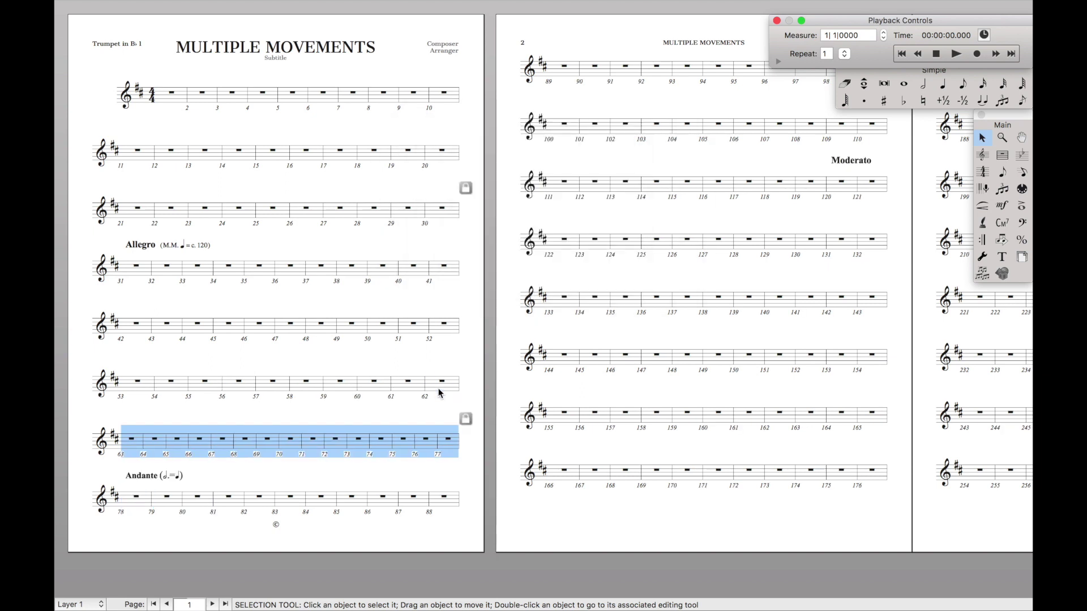
- Try to lock measures 65 through 77 into one system, and unlock them again
left_click(167, 446, "shift")
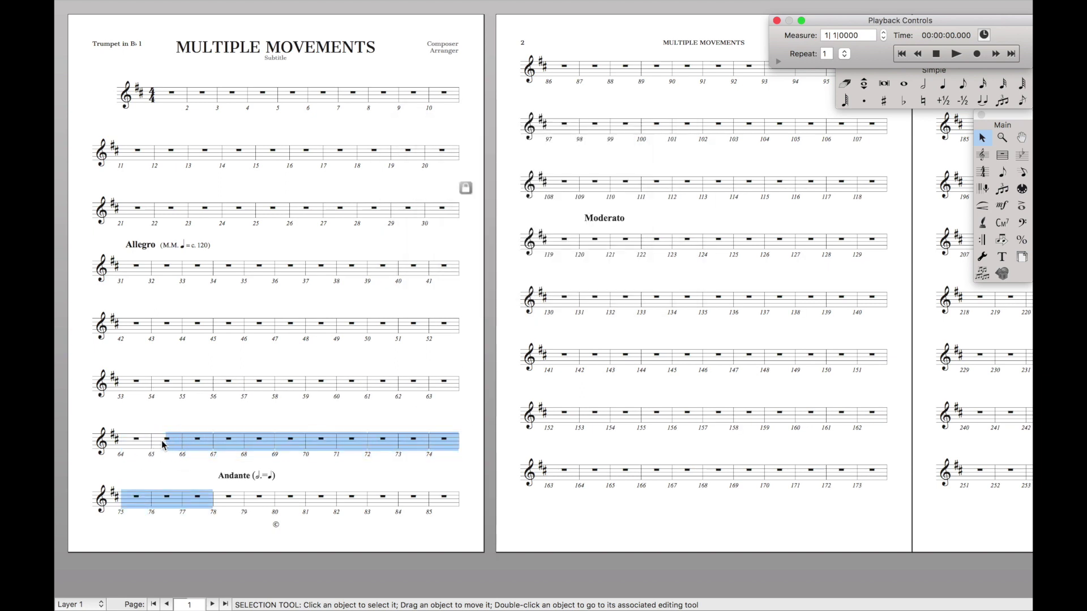
key("super+m")
key("Return")
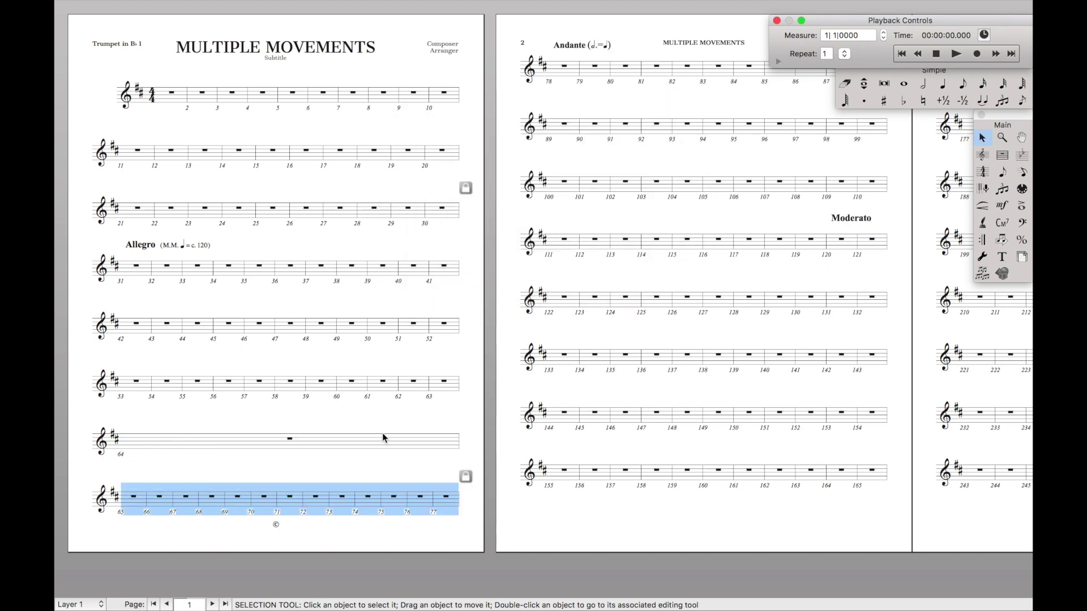
left_click(383, 437)
key("u")
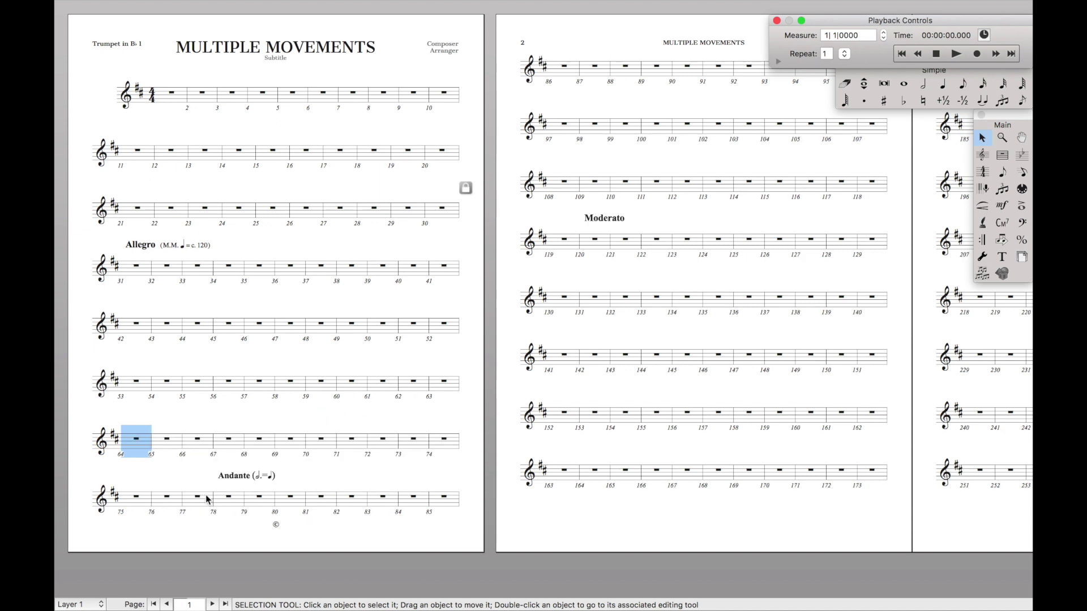
- Lock measures 67 through 77 into one system before the Andante, and measures 56 through 66 into another
left_click(207, 499)
left_click(233, 440, "shift")
key("super+m")
key("Return")
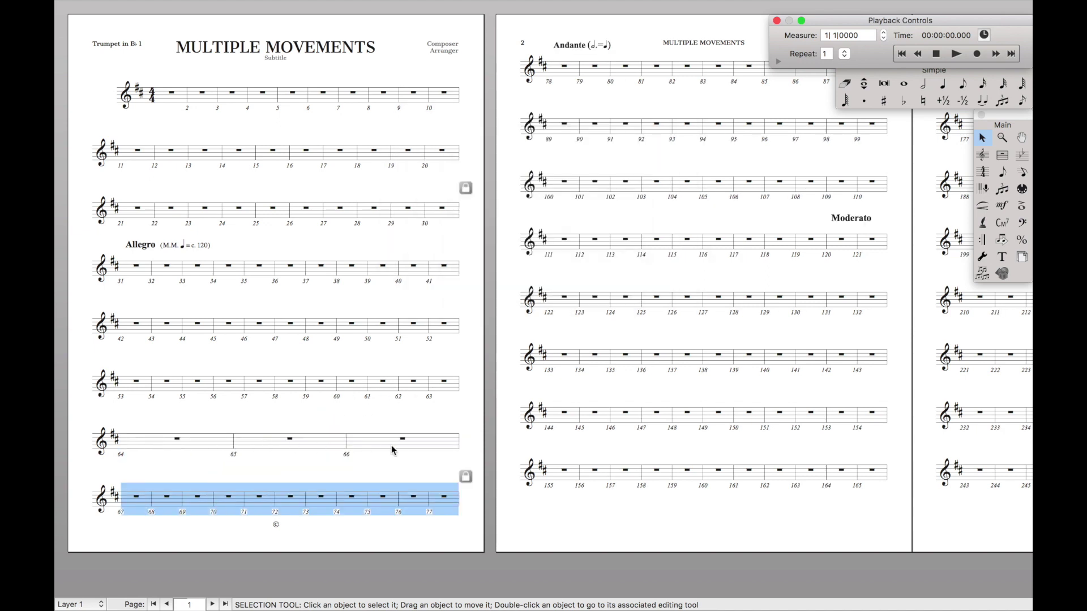
left_click(392, 445)
left_click(226, 390, "shift")
key("super+m")
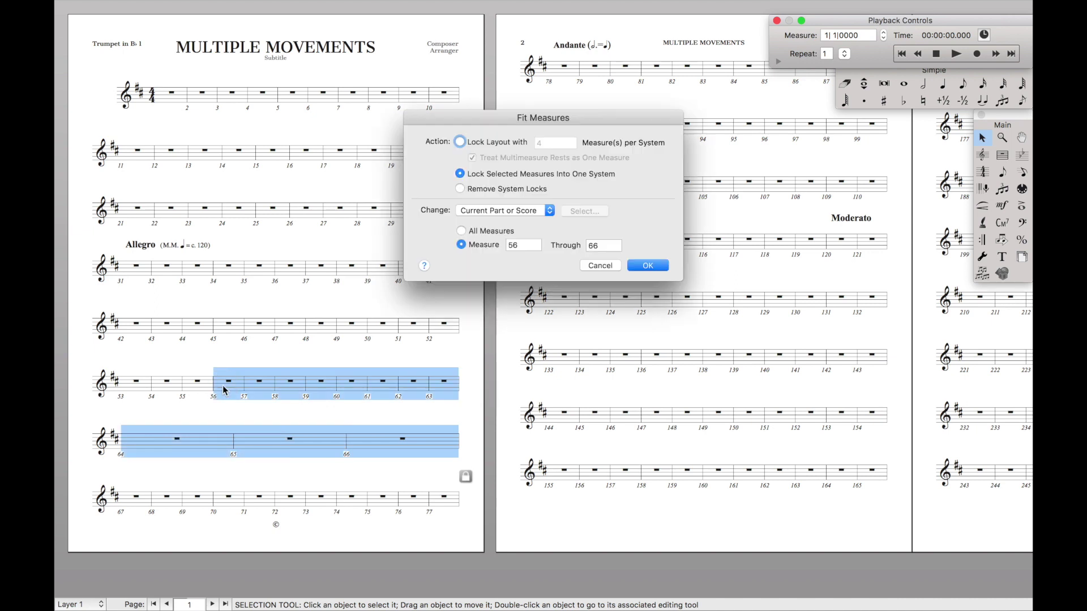
key("Return")
- Lock measures 47 through 55 into one system and measures 40 through 46 into another
left_click(292, 335, "shift")
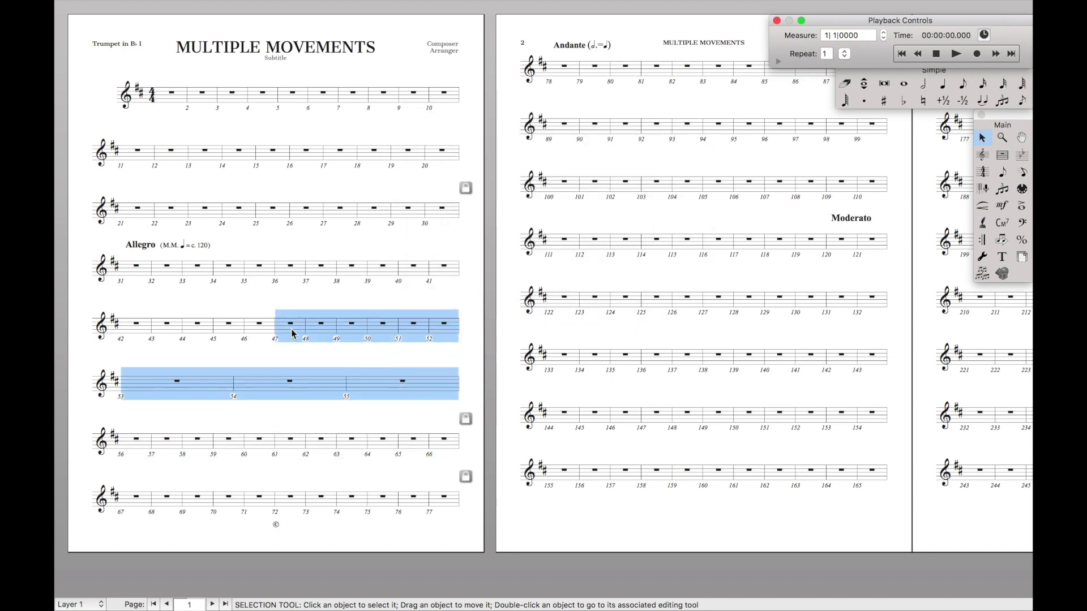
key("super+m")
key("Return")
left_click(424, 327)
left_click(414, 274, "shift")
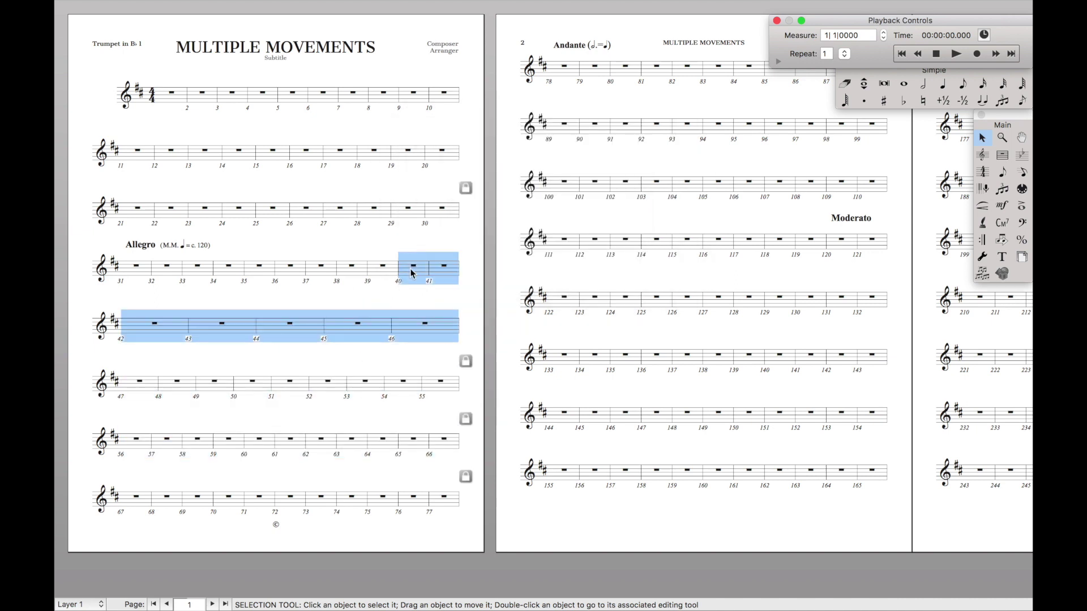
key("super+m")
key("Return")
- Lock measures 110 through 119 into one system, so the Moderato at measure 120 starts a new system
scroll(413, 274, "right", 4)
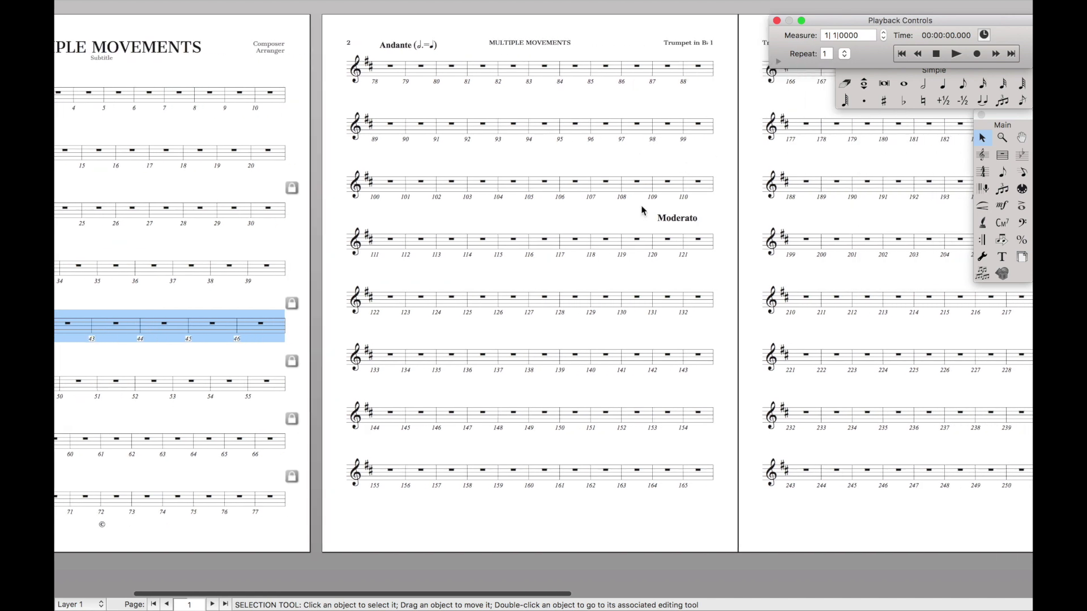
left_click(645, 239)
left_click(385, 243, "shift")
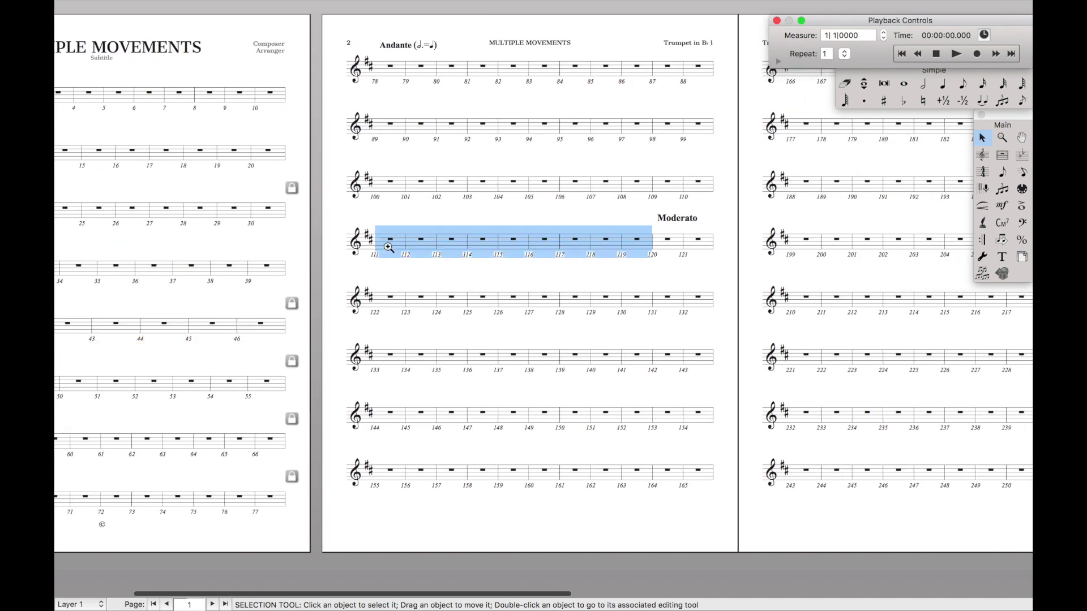
left_click(711, 182, "shift")
key("super+m")
key("Return")
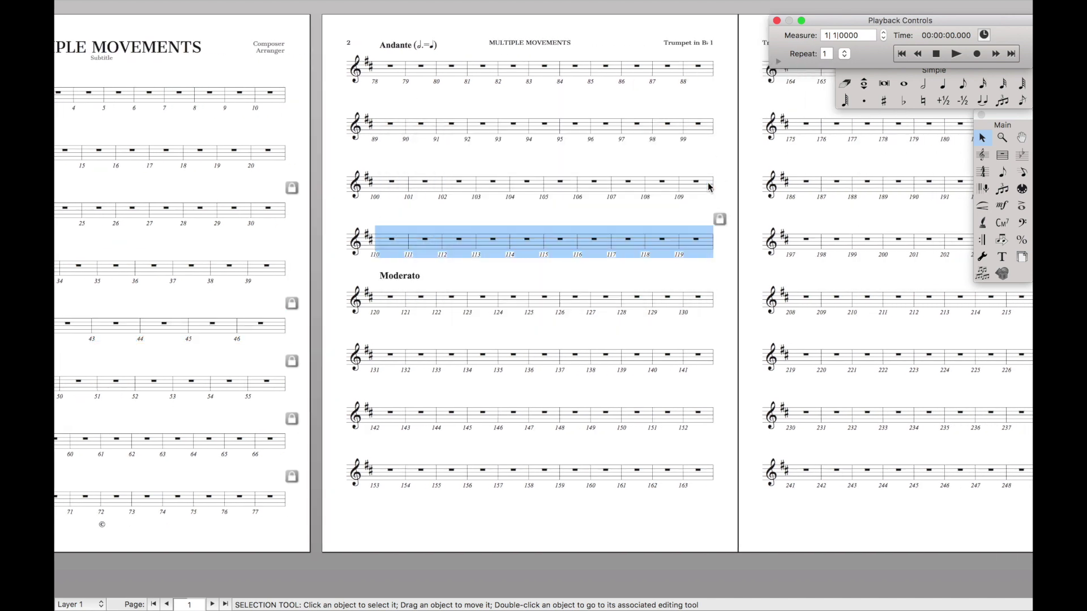
scroll(708, 187, "right", 8)
scroll(708, 184, "right", 7)
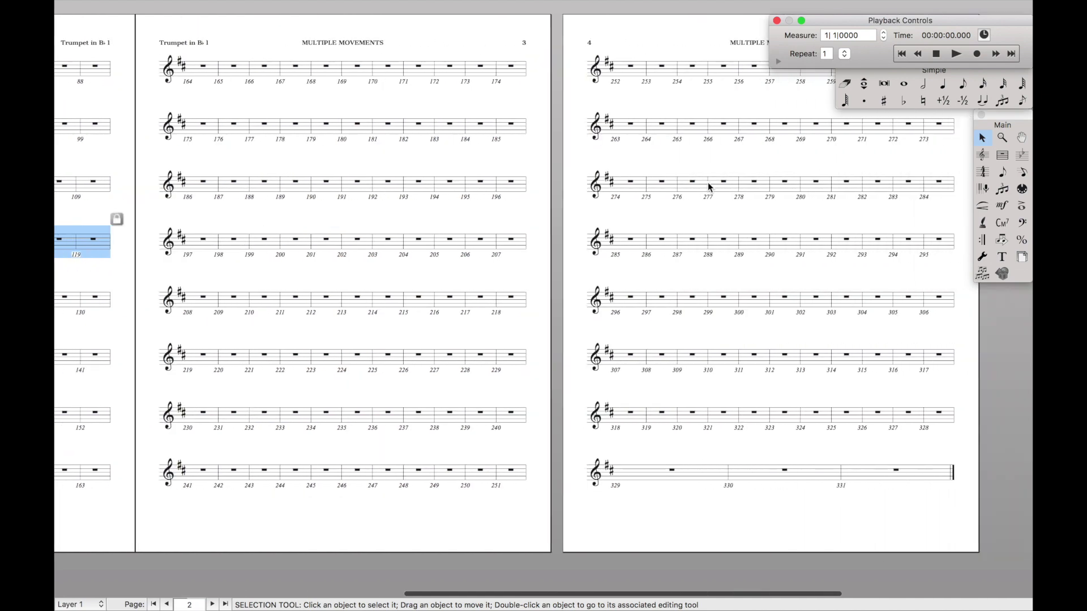
scroll(709, 184, "left", 11)
scroll(708, 185, "left", 6)
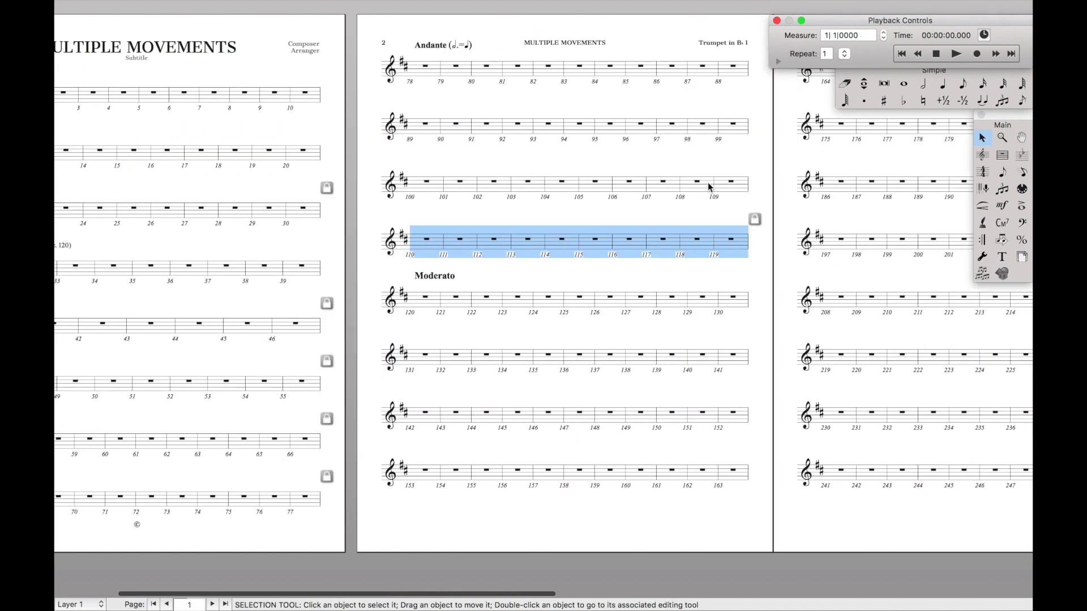
scroll(709, 186, "right", 10)
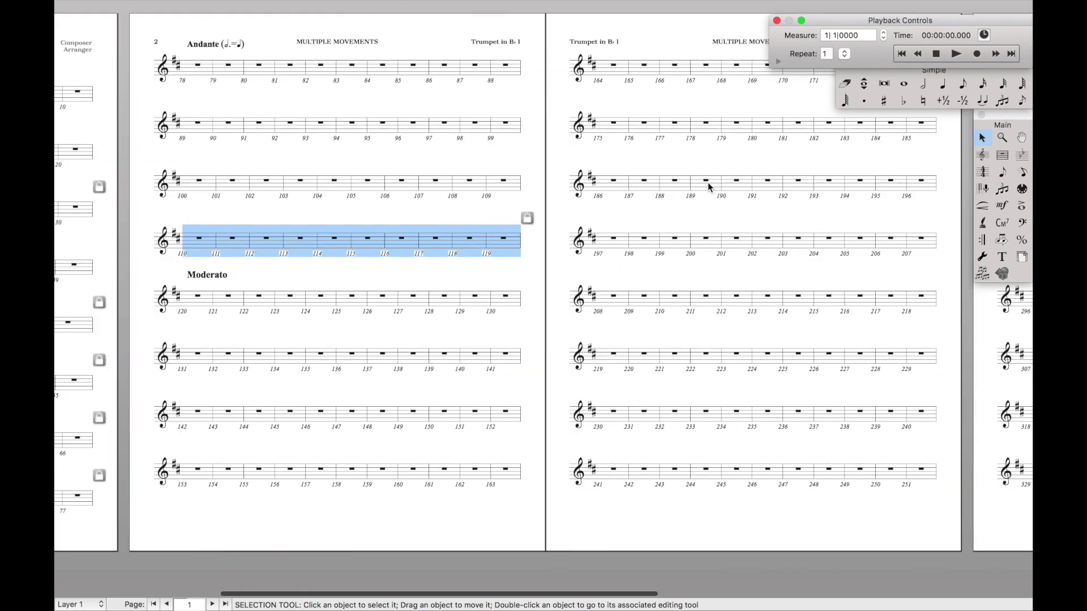
scroll(708, 184, "left", 8)
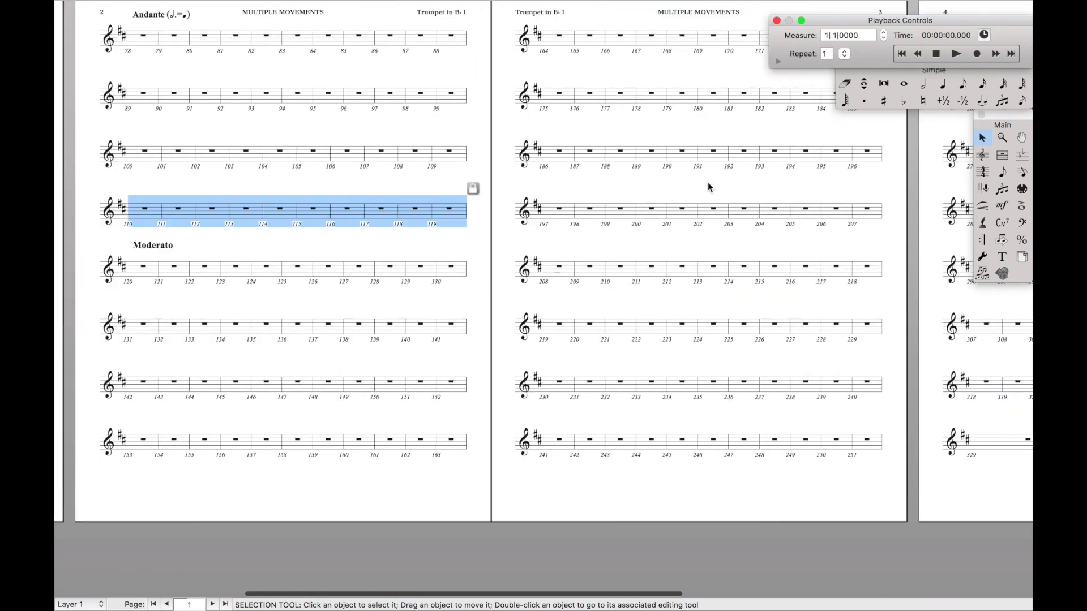
- Return to the full score and run the JW Lua plug-in Set System to Page Height on all measures
key("super+alt+slash")
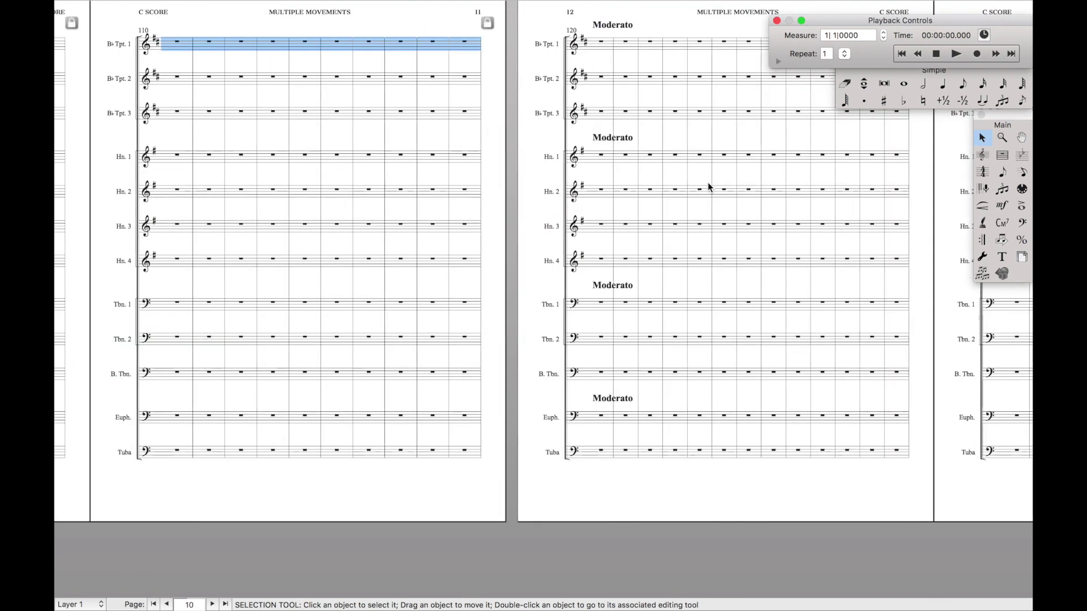
left_click(628, 214)
scroll(628, 214, "left", 10)
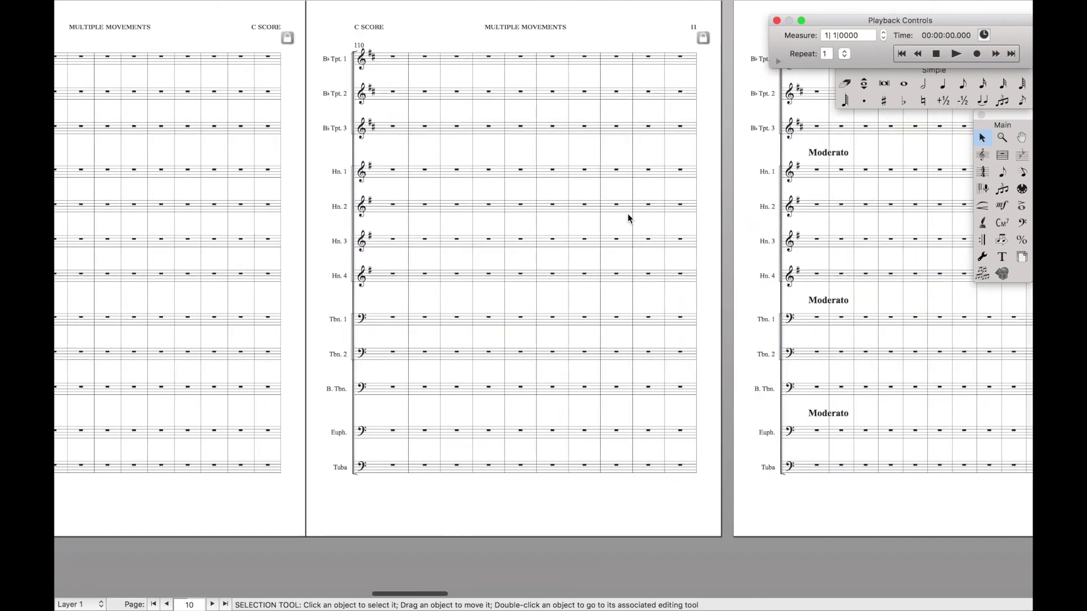
scroll(628, 213, "left", 5)
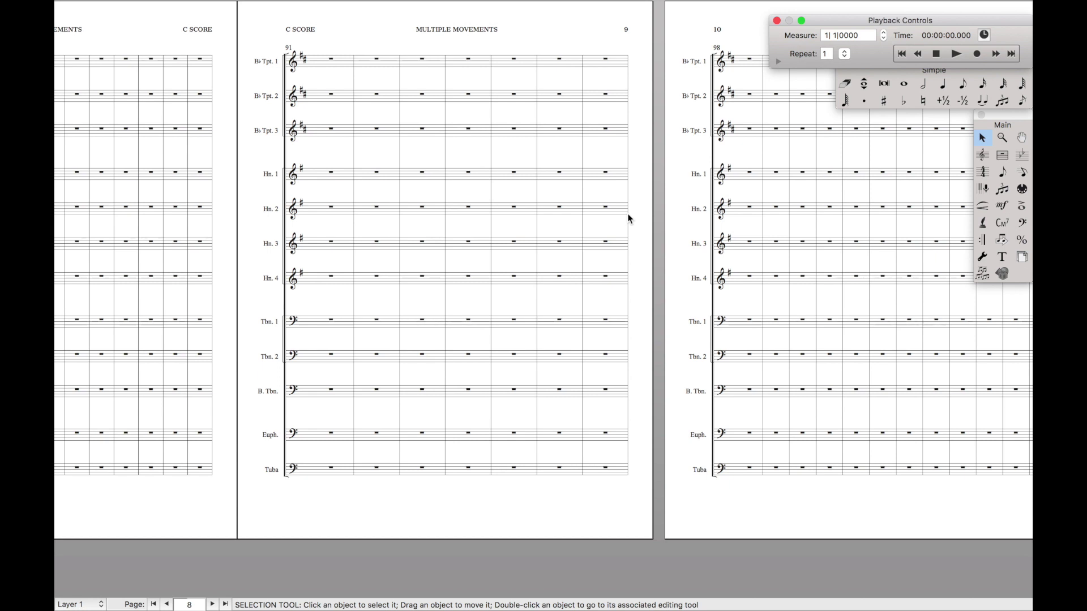
key("super+a")
left_click(445, 4)
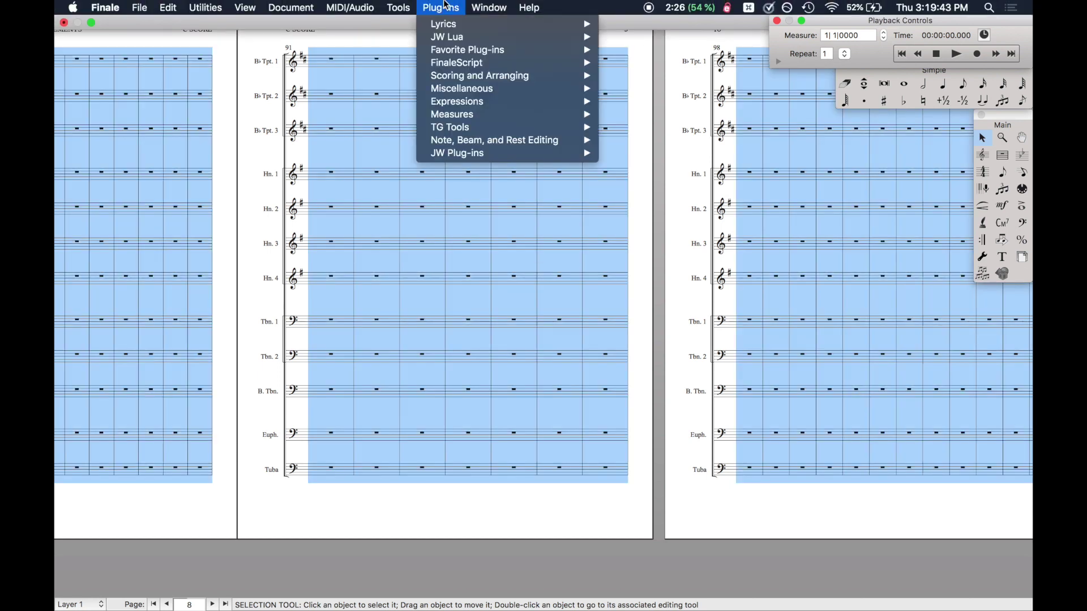
mouse_move(459, 37)
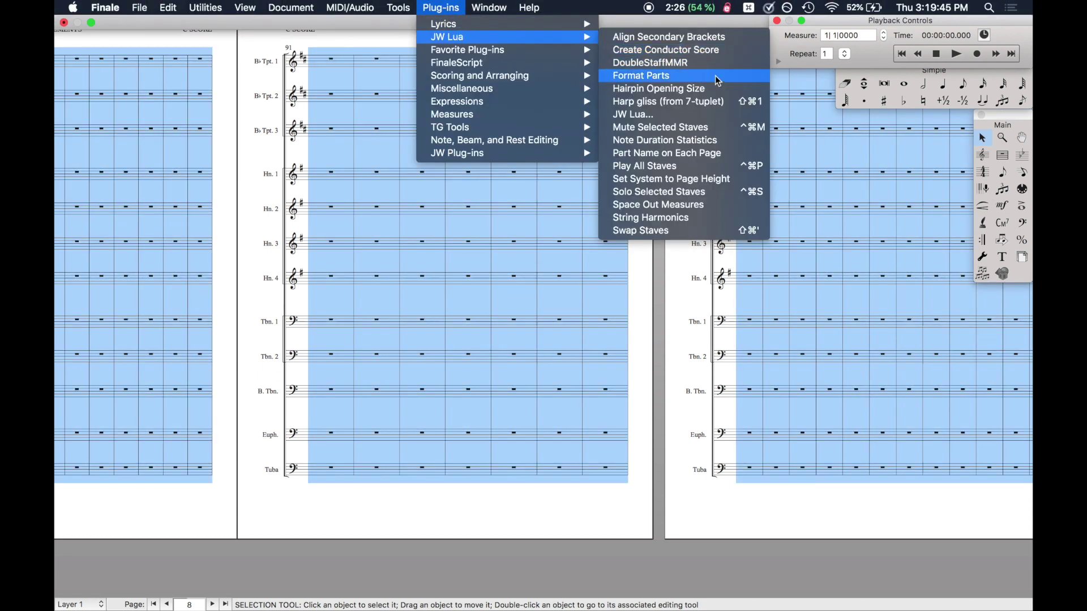
left_click(717, 194)
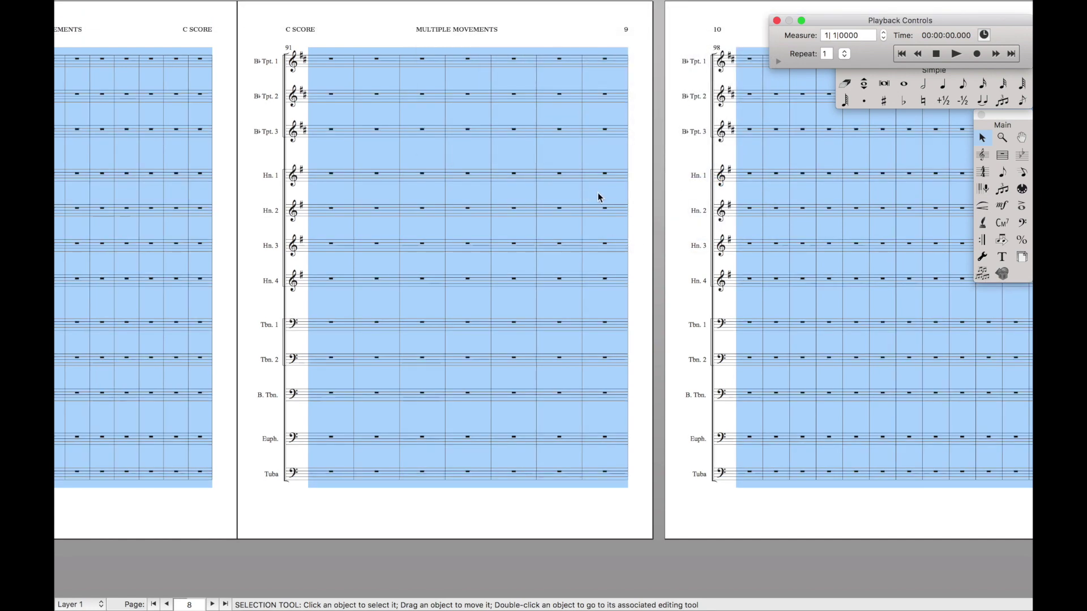
- Switch back to the Trumpet in B♭ 1 part and lock its final measures, 325 through 331, into one system
scroll(595, 193, "right", 3)
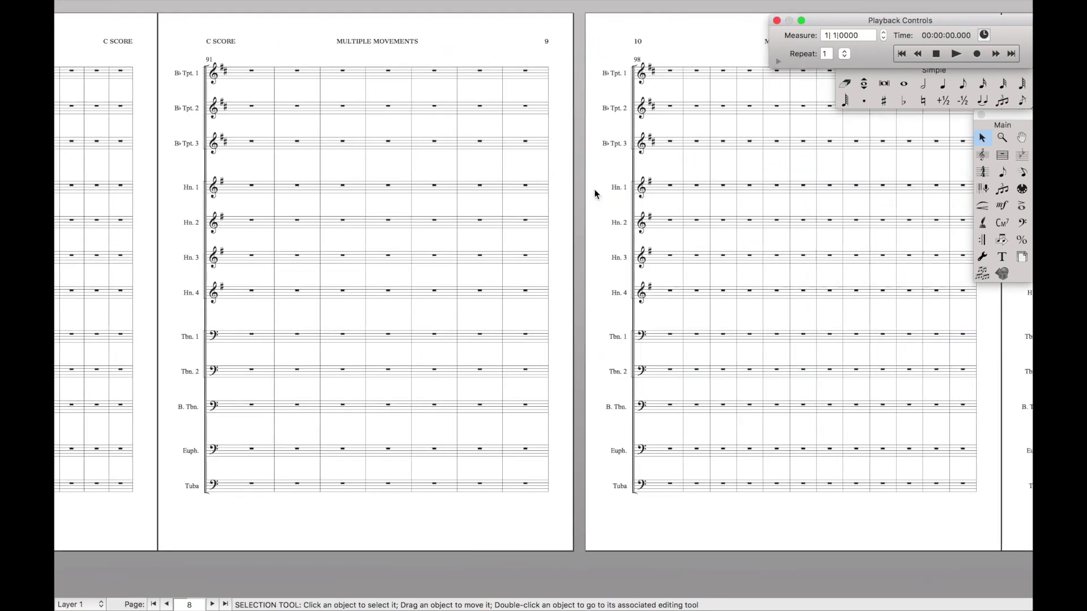
scroll(595, 193, "right", 15)
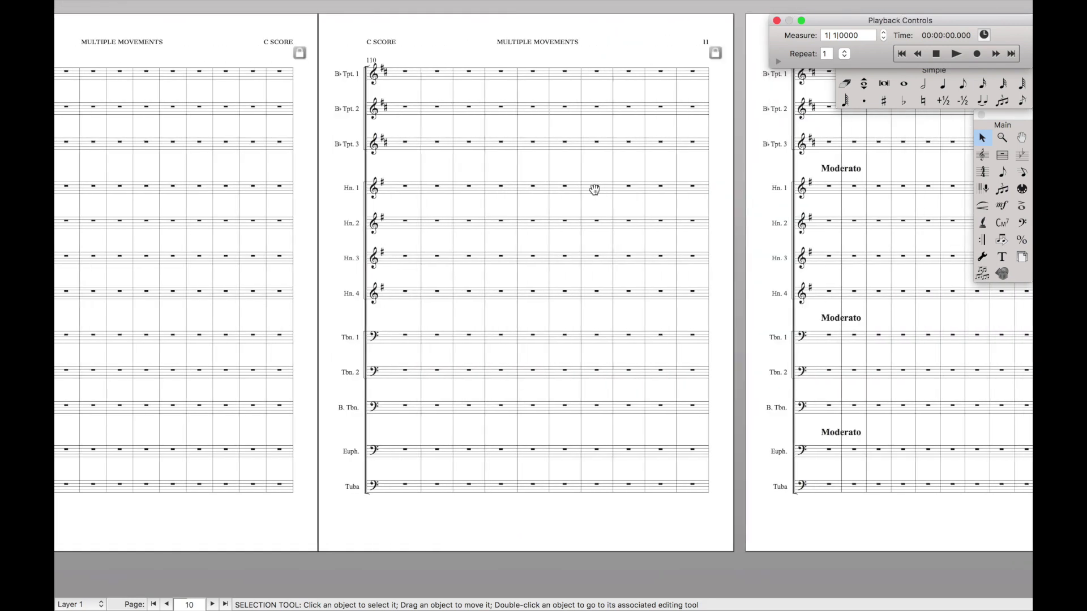
key("alt+super+period")
scroll(595, 190, "right", 12)
left_click(595, 478)
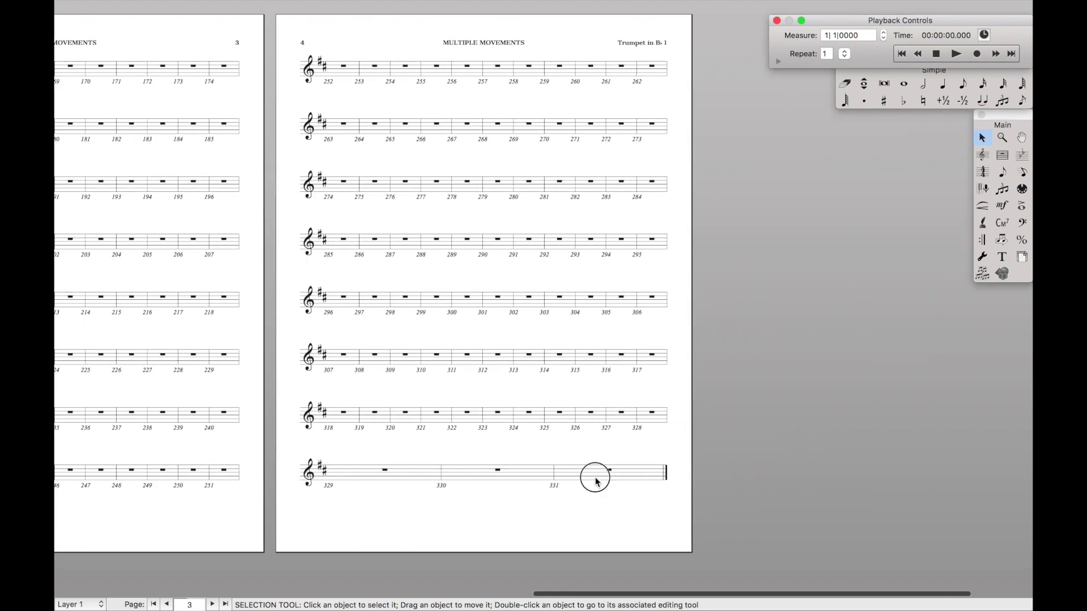
left_click(554, 413, "shift")
key("super+m")
key("Return")
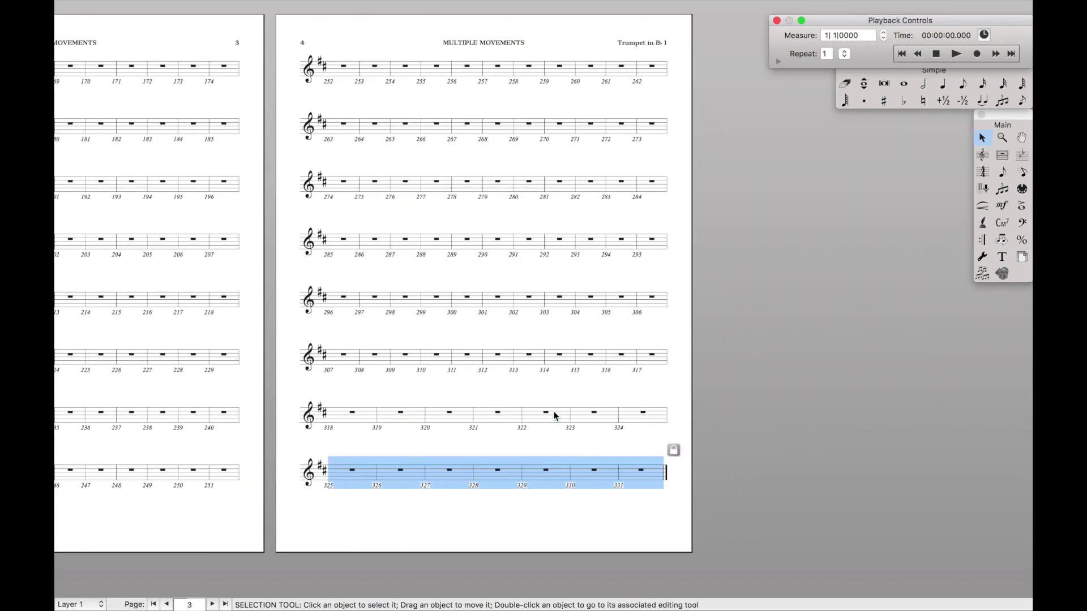
- Space the systems evenly on all pages of the Trumpet in B♭ 1 part
key("shift+super+e")
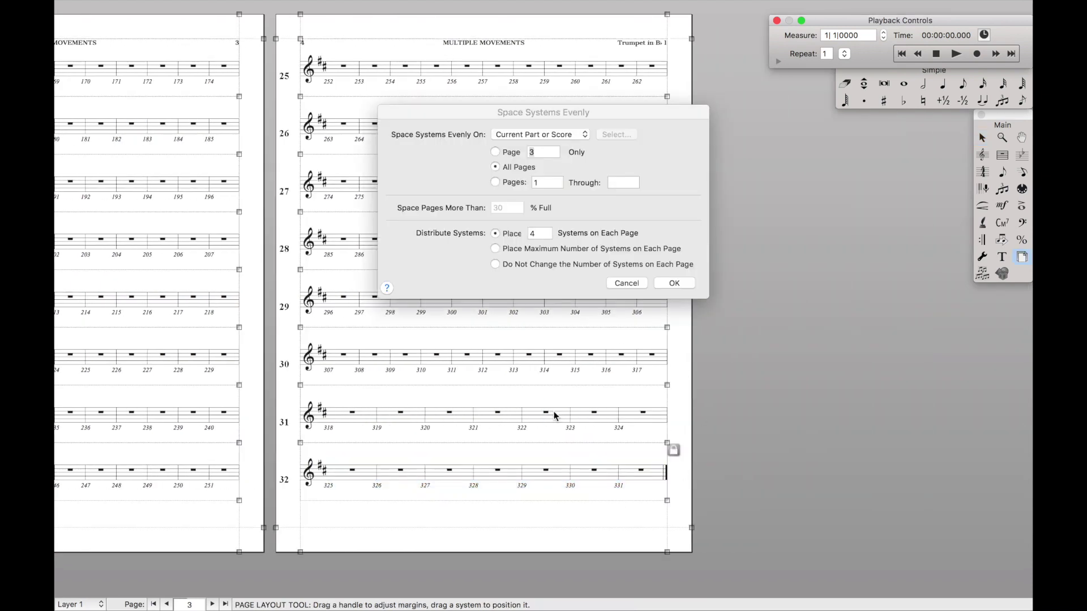
key("Return")
scroll(554, 414, "left", 10)
scroll(554, 416, "left", 10)
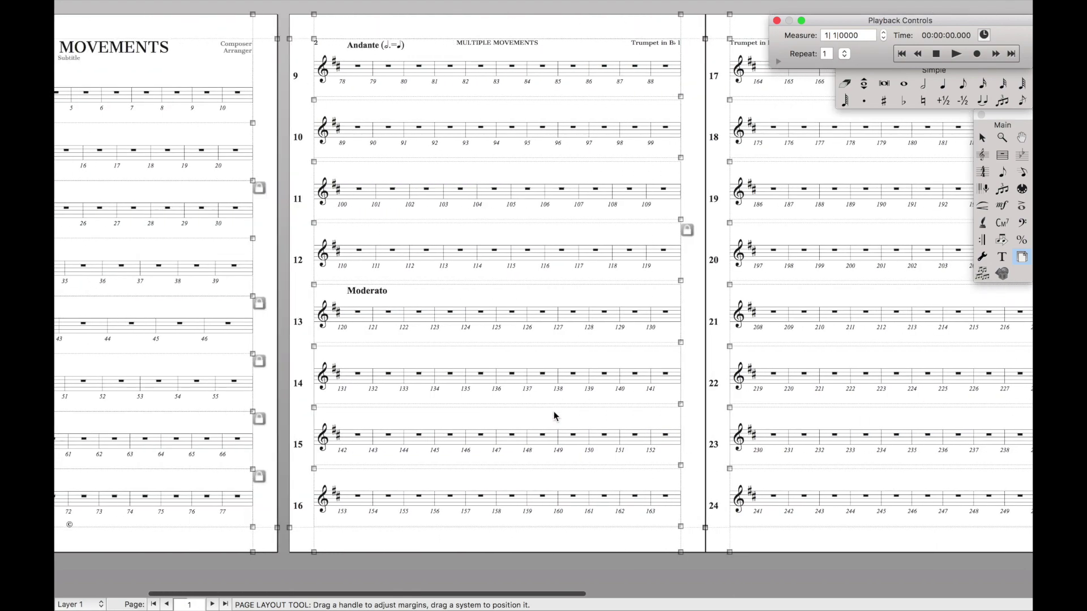
key("Escape")
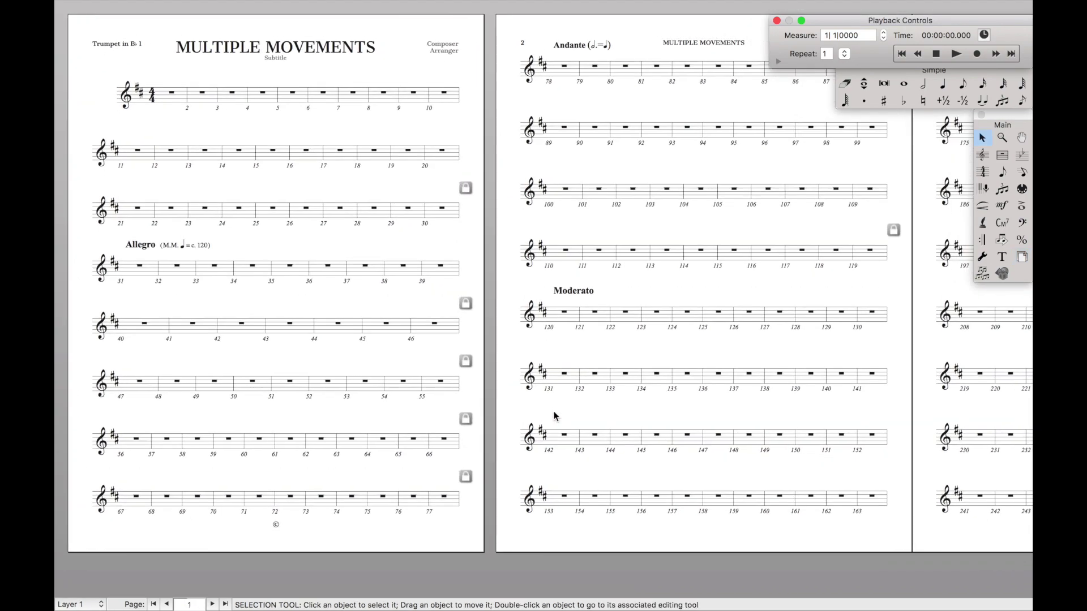
- Return to the full score and run the JW Start New Piece plug-in on the Allegro's first measure, measure 31
key("alt+super+period")
key("alt+super+comma")
key("super+alt+grave")
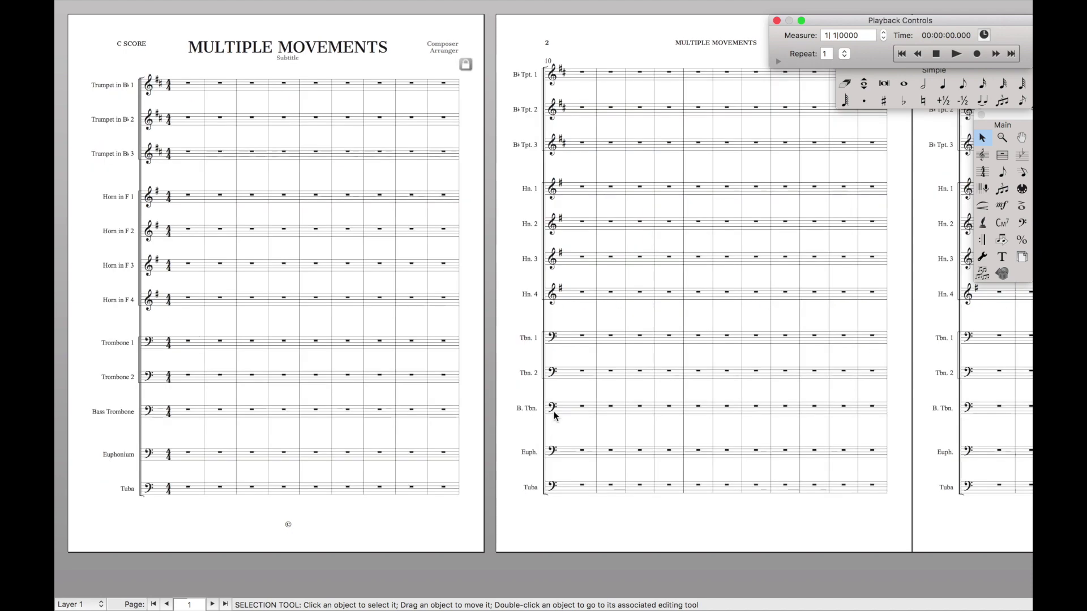
scroll(554, 416, "right", 20)
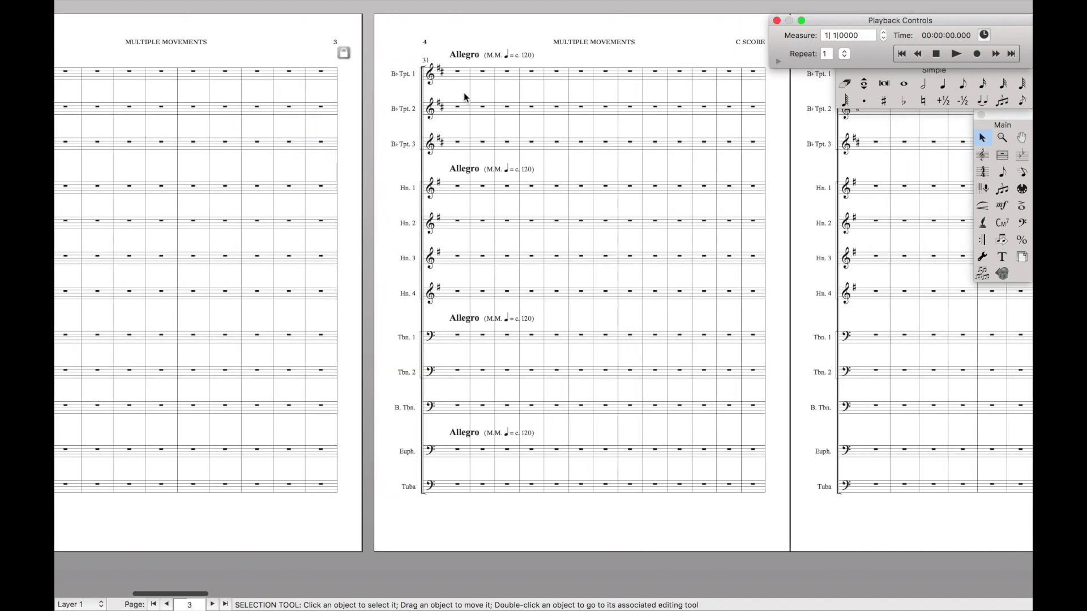
left_click_drag(462, 73, 476, 504)
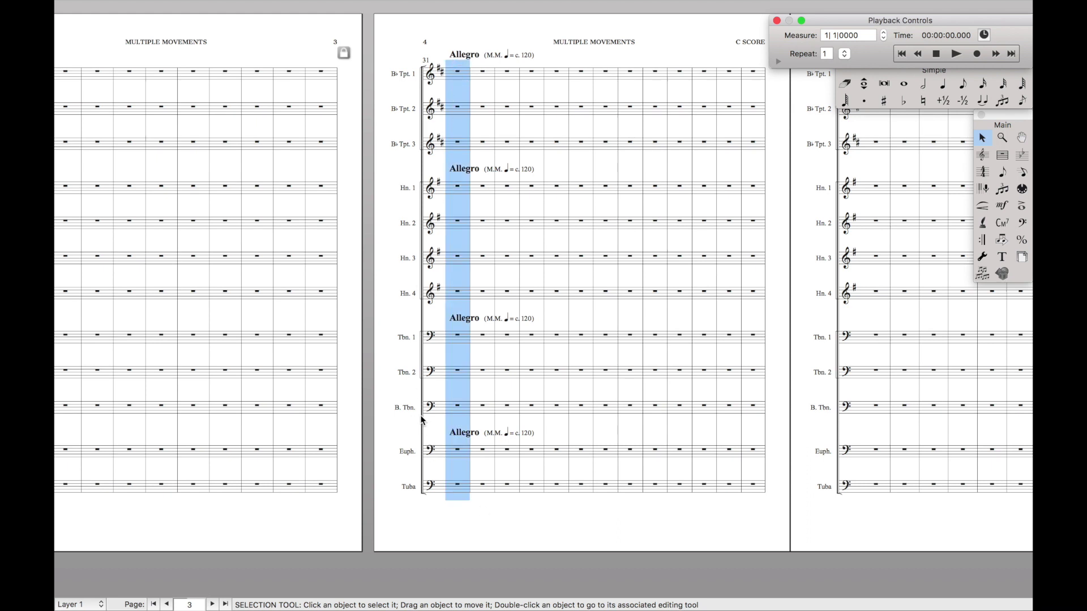
left_click(441, 7)
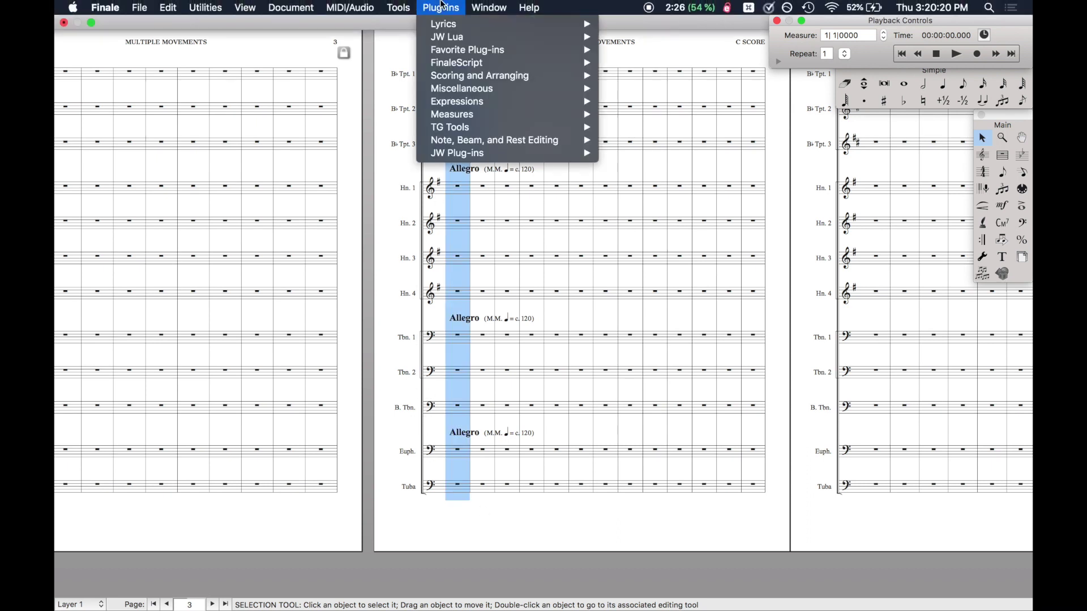
mouse_move(447, 154)
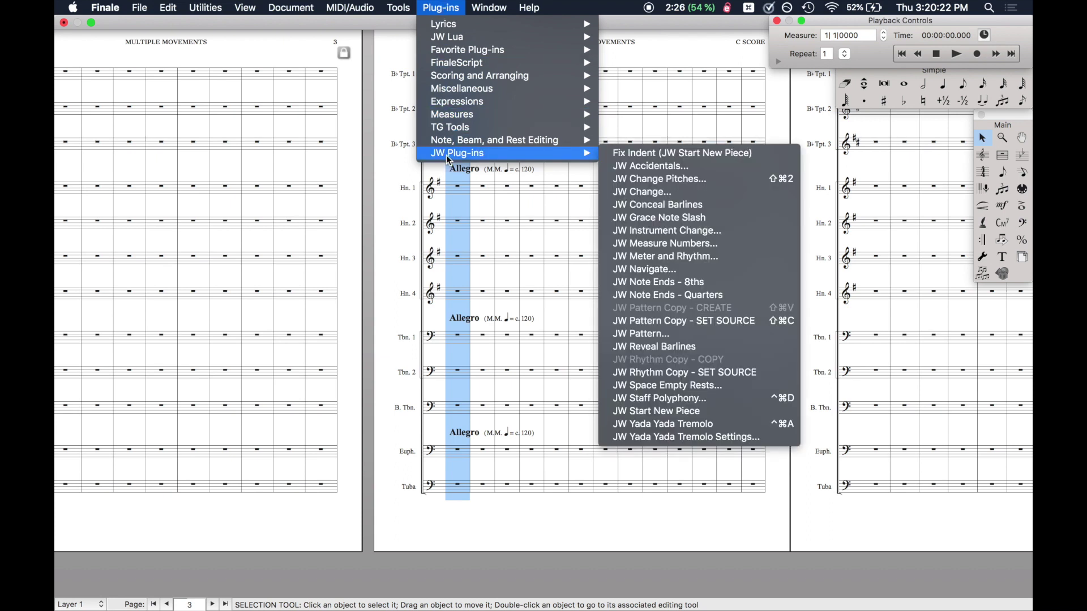
left_click(722, 413)
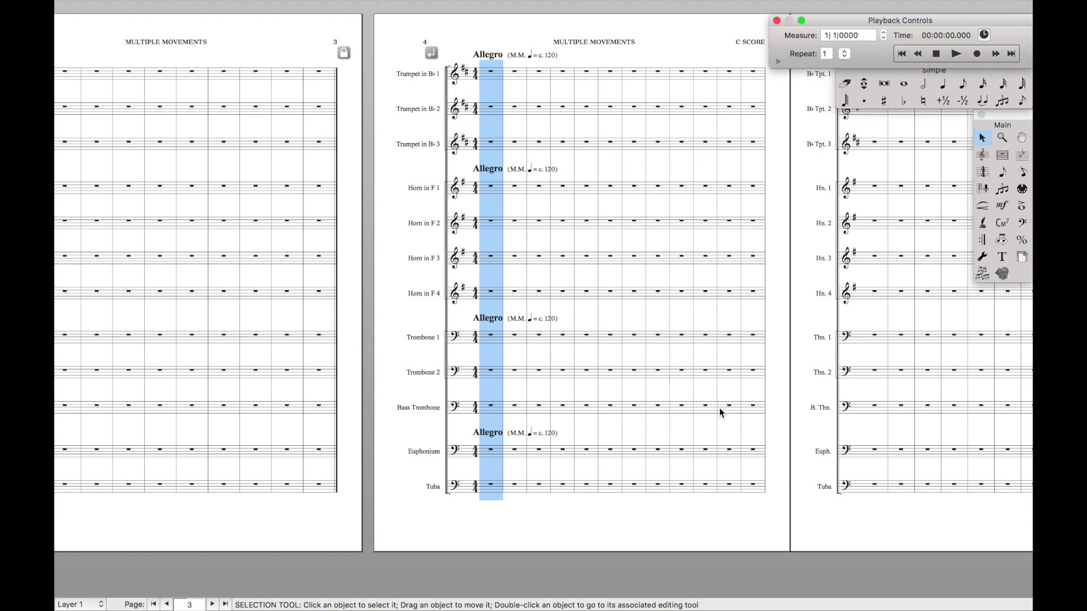
left_click(586, 169)
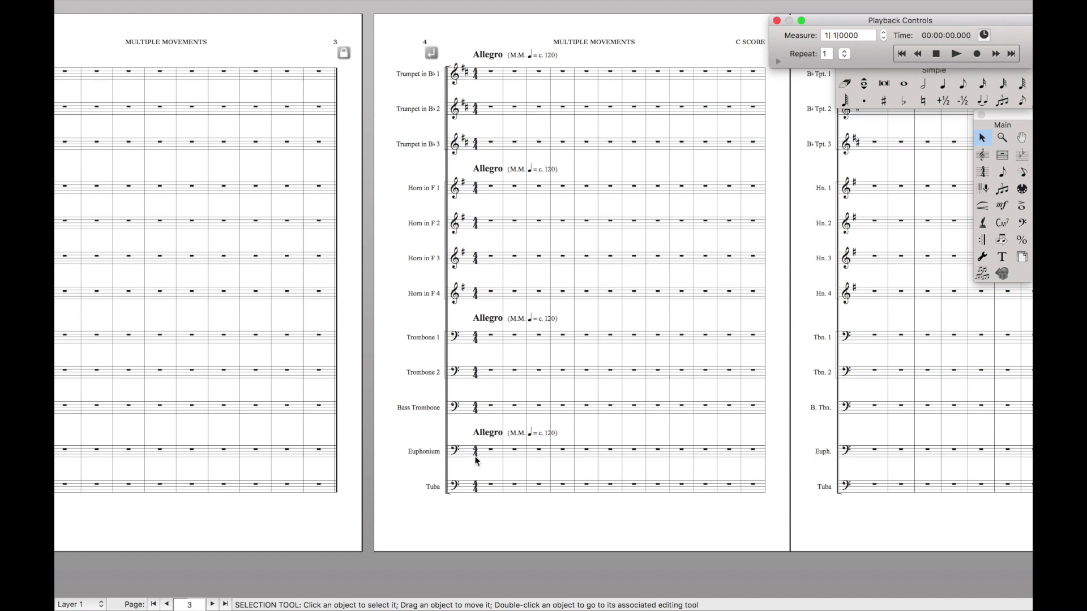
- Change the Allegro movement's key signature to E♭ major and its time signature to 5/4
right_click(465, 137)
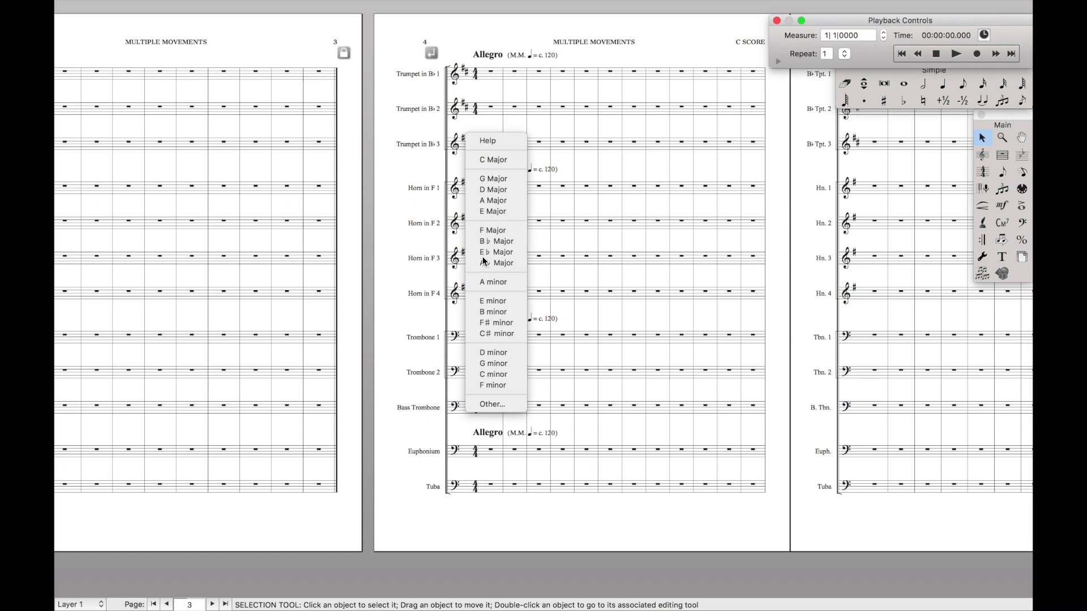
left_click(482, 122)
right_click(476, 108)
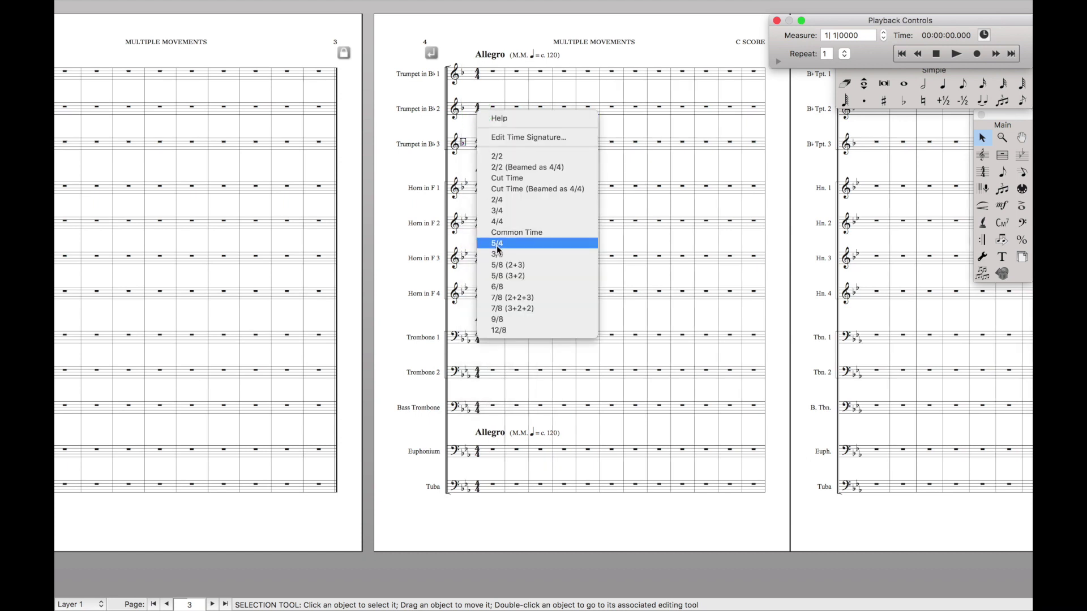
left_click(498, 251)
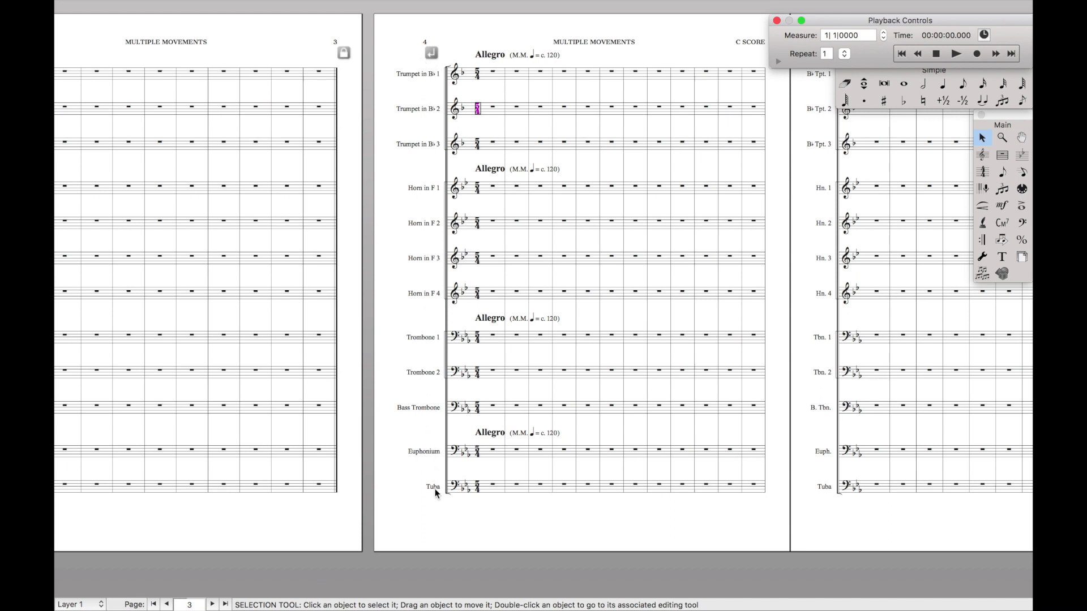
- Fit the Allegro's measures 25 through 37 into one system, so the Andante at measure 38 starts a new page
scroll(435, 488, "right", 15)
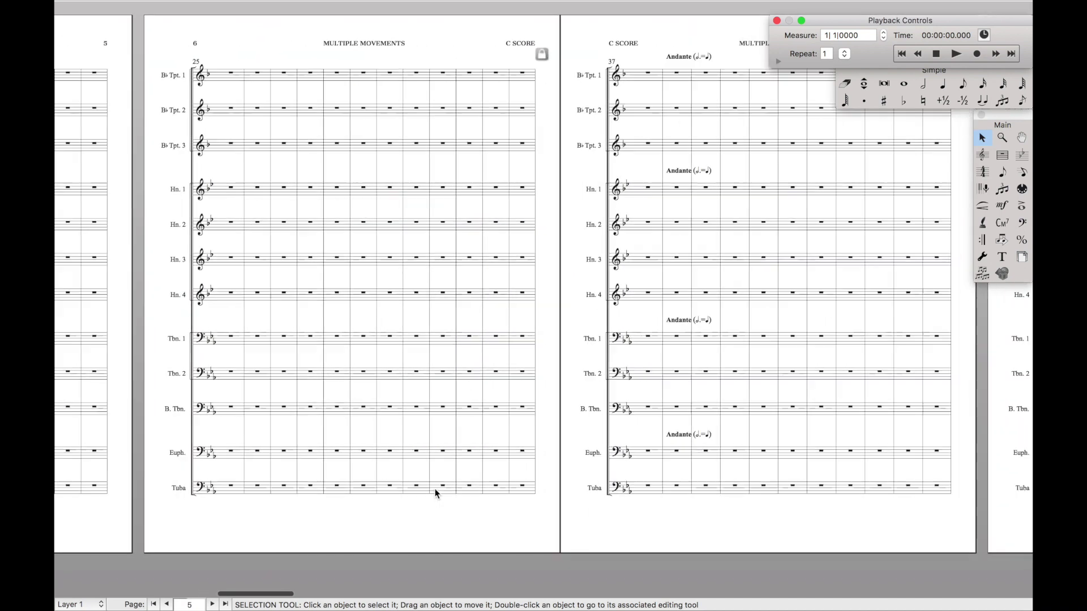
scroll(435, 488, "right", 5)
left_click(513, 76)
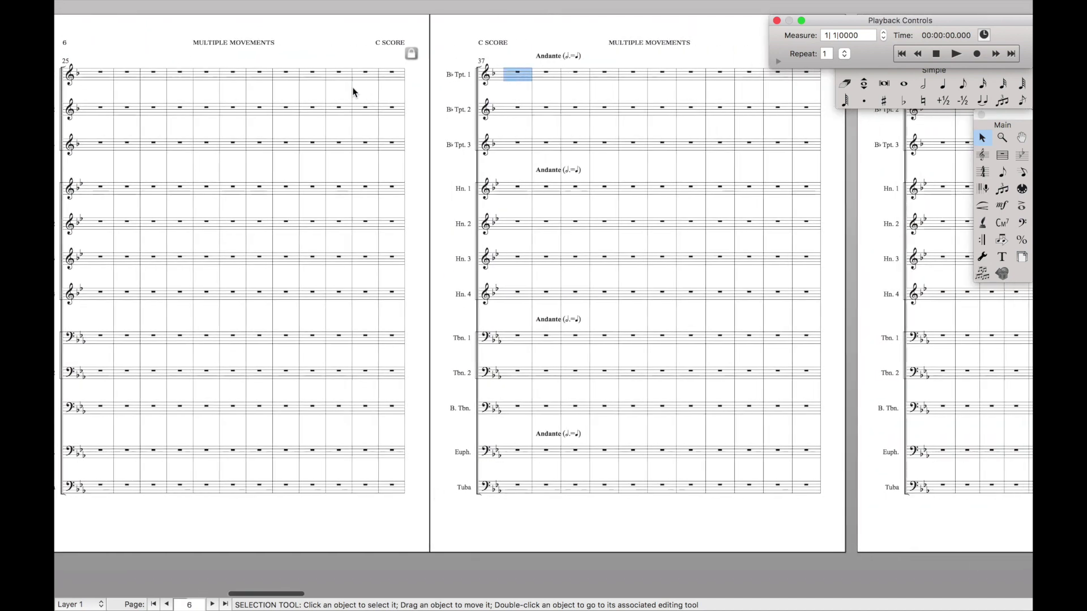
left_click(117, 86, "shift")
key("super+m")
key("Return")
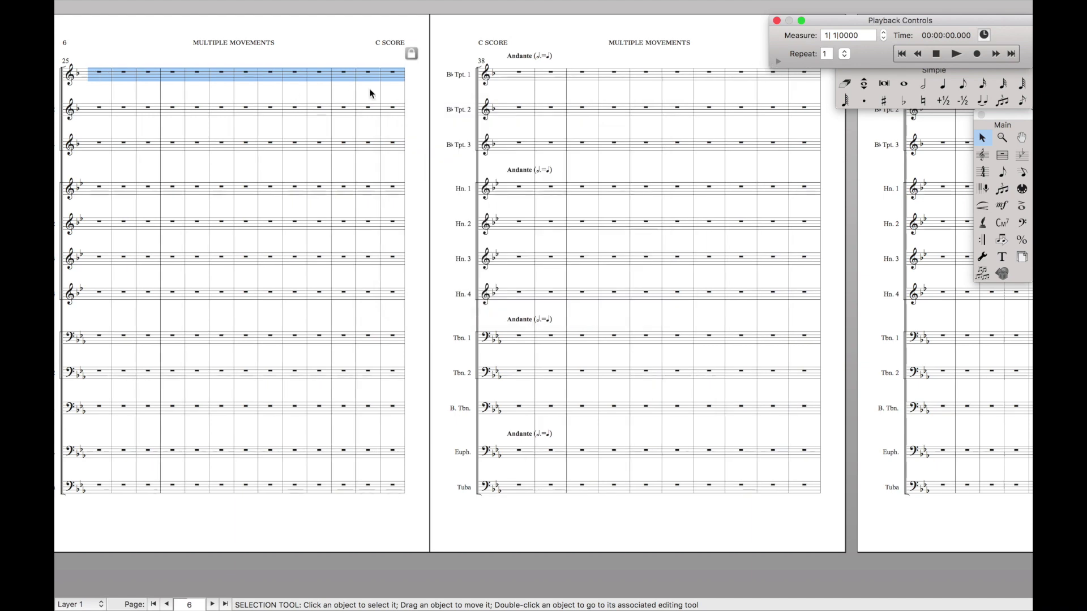
- Run the JW Start New Piece plug-in on the Andante's first measure across all staves
double_click(523, 69)
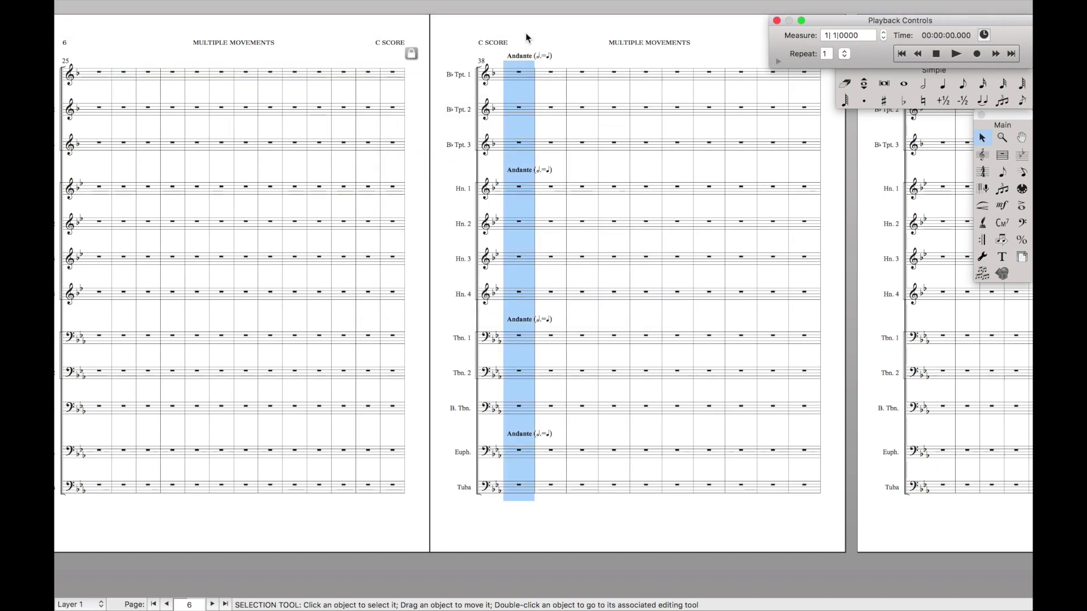
left_click(441, 8)
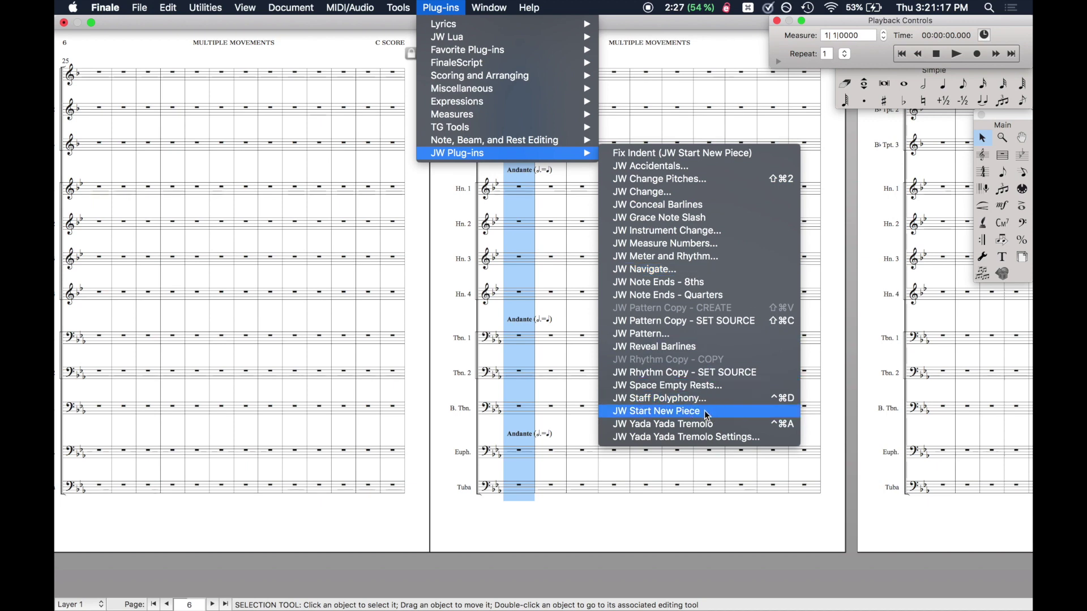
left_click(706, 412)
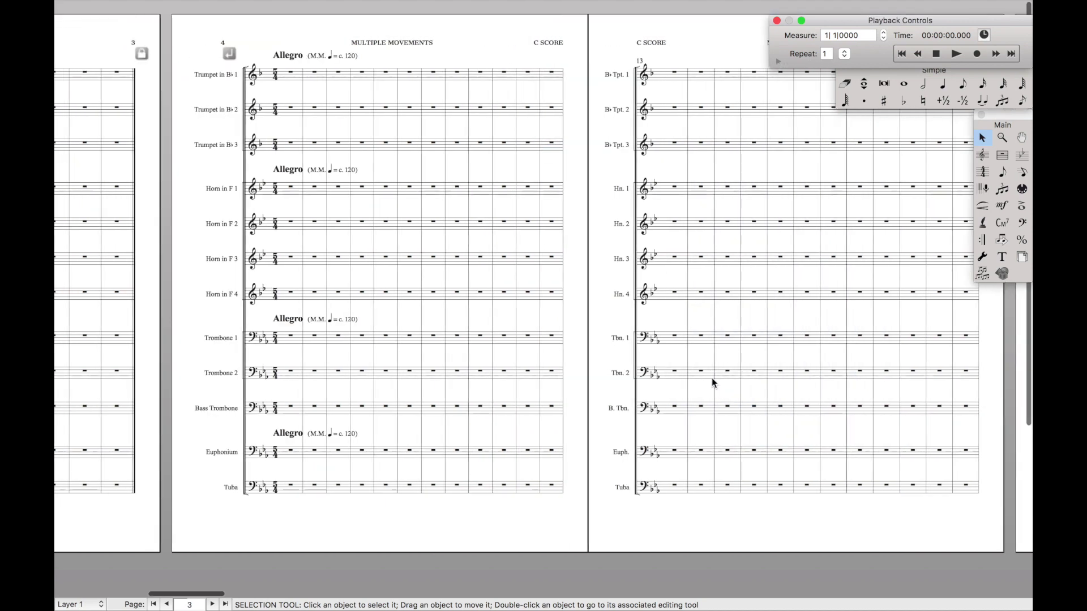
scroll(712, 378, "left", 5)
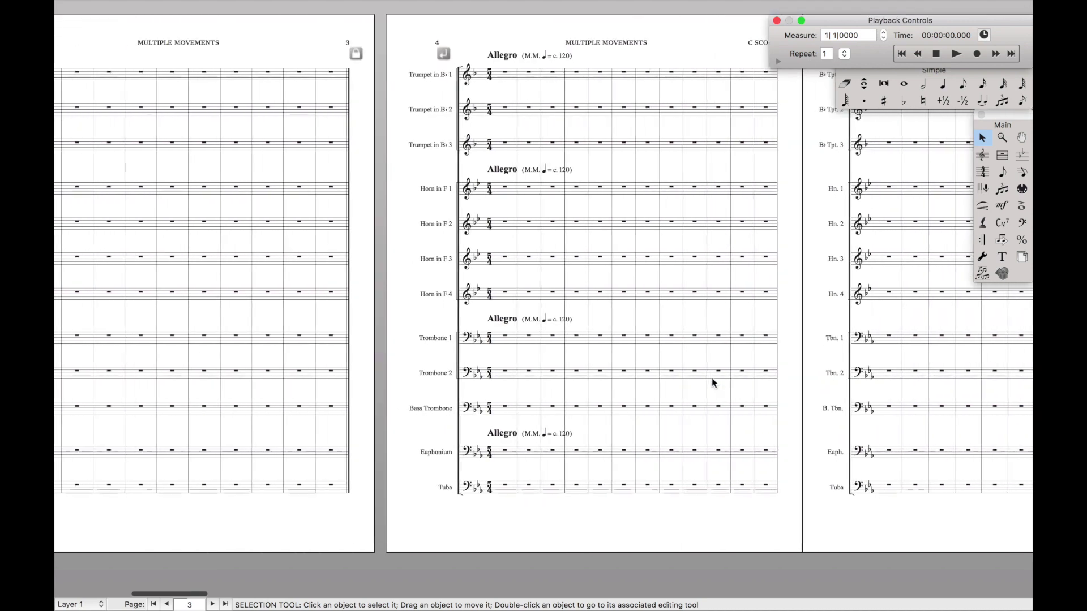
scroll(712, 380, "right", 5)
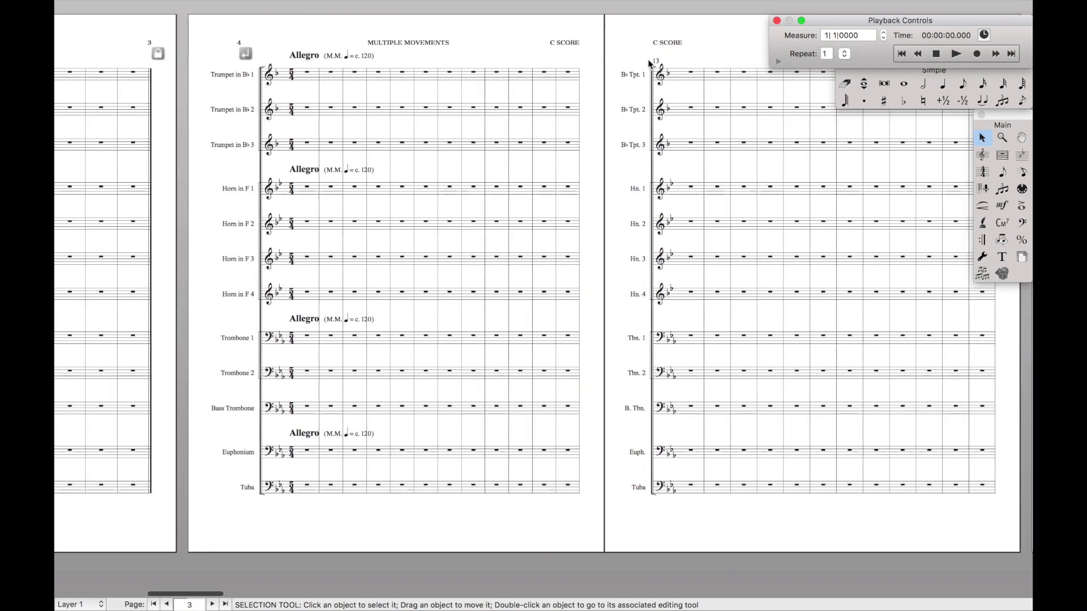
- Add measure-number rehearsal marks to the first two measures of the Allegro movement, and delete them
key("ctrl+e")
left_click(329, 72)
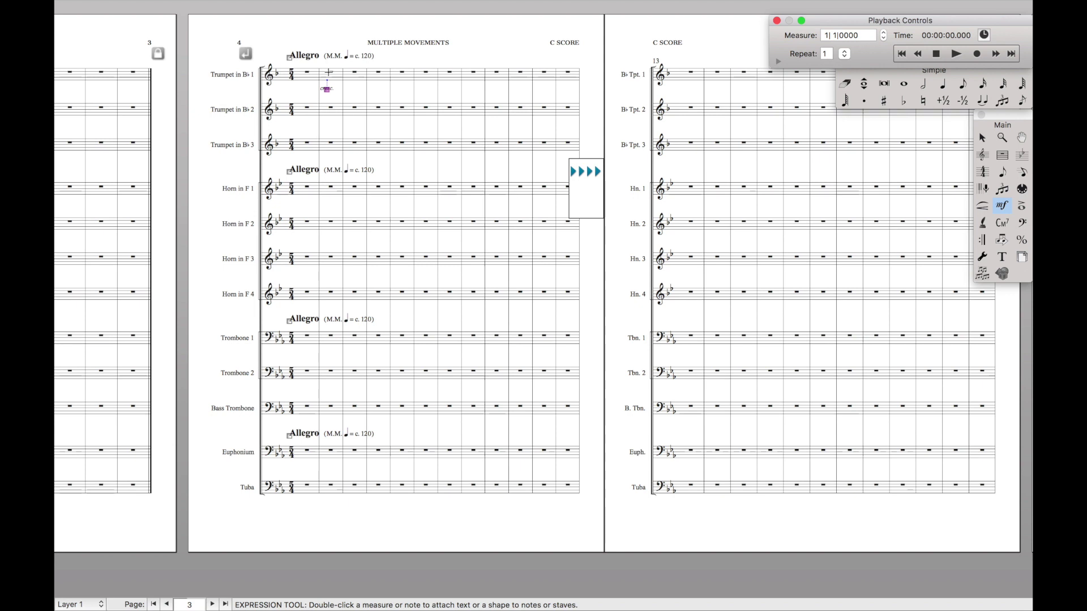
left_click(329, 72)
left_click(329, 62)
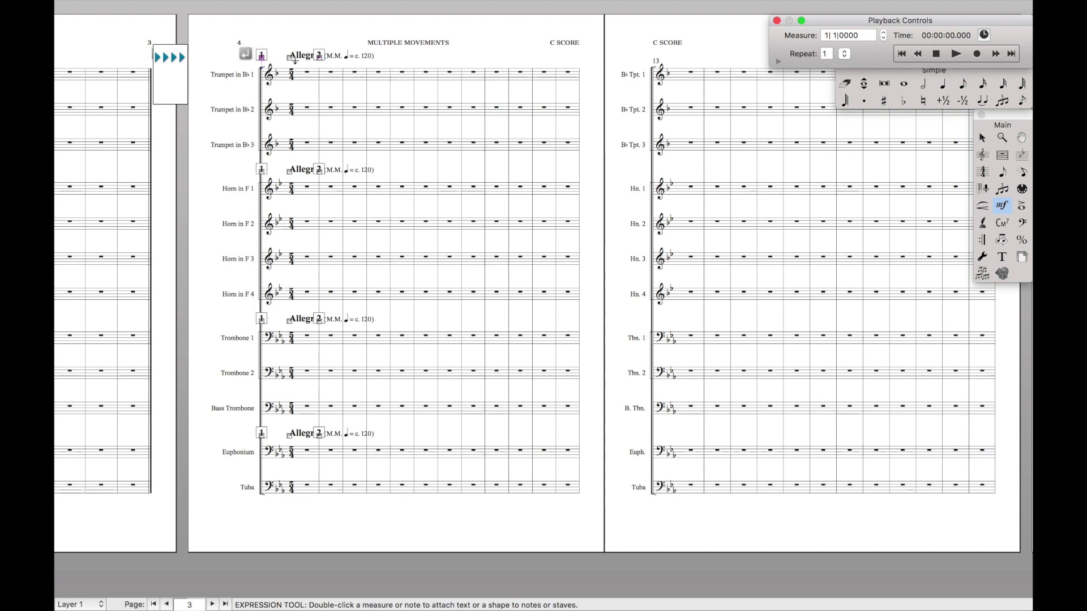
key("Delete")
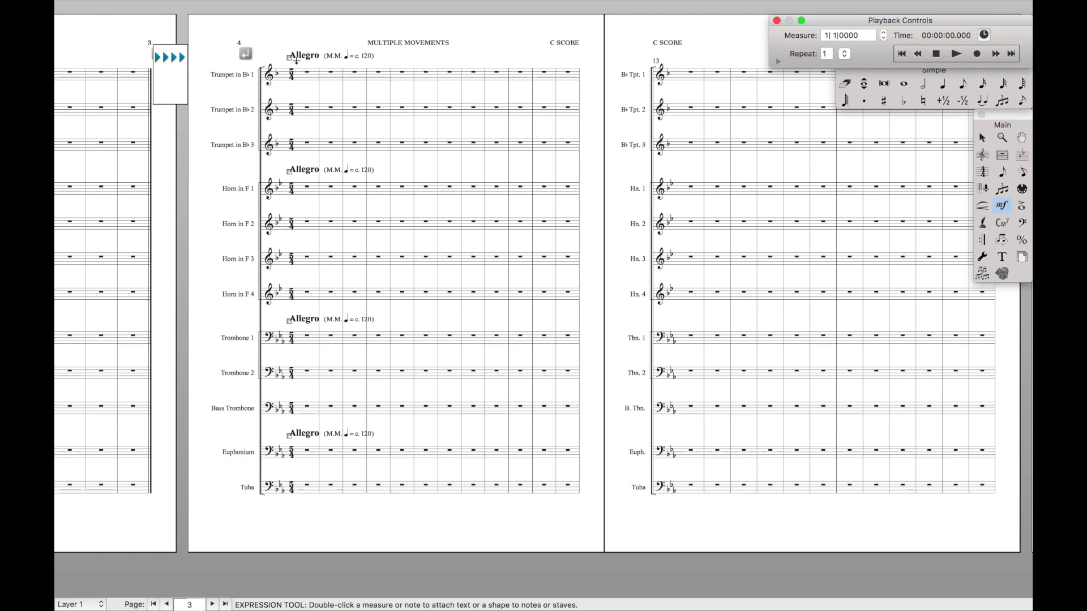
- Select all measures of the full score, lock their systems, and switch to the Trumpet in B♭ 1 part
scroll(296, 60, "right", 20)
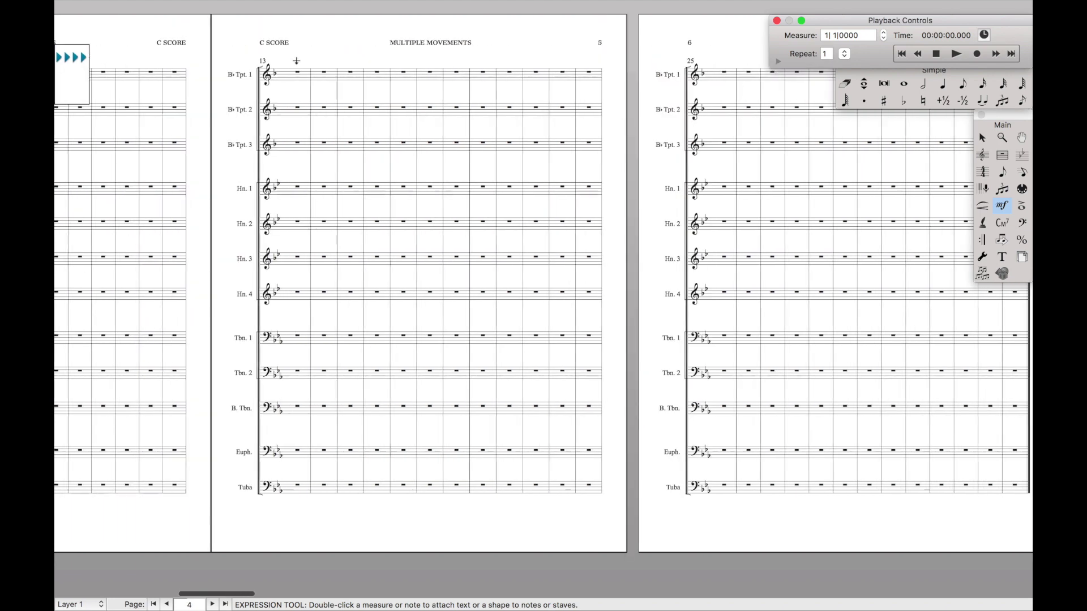
key("Escape")
left_click(201, 81)
key("super+a")
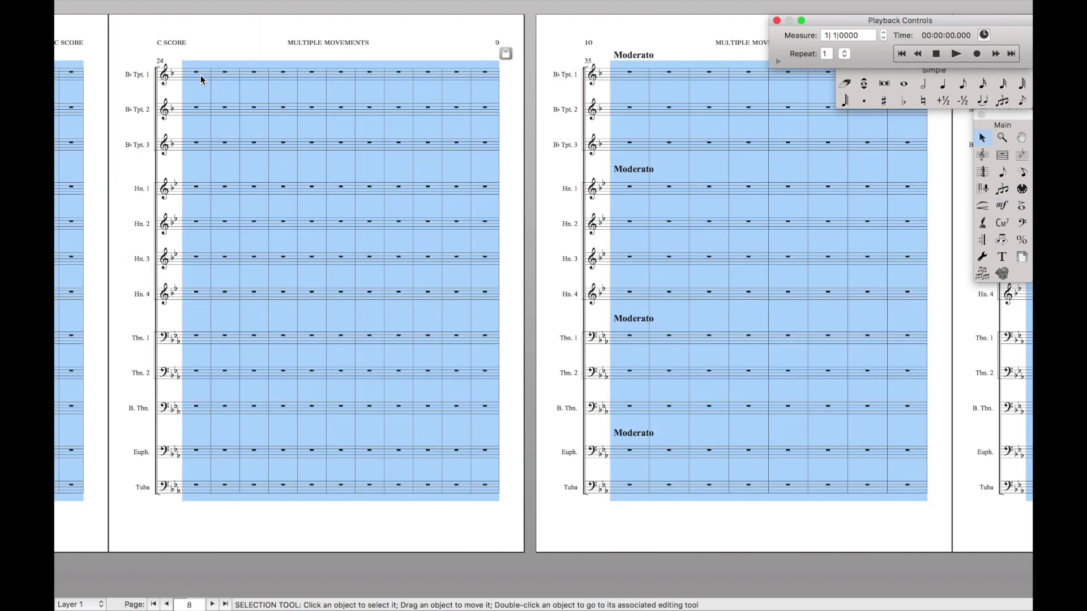
key("super+l")
scroll(203, 81, "right", 8)
key("alt+super+period")
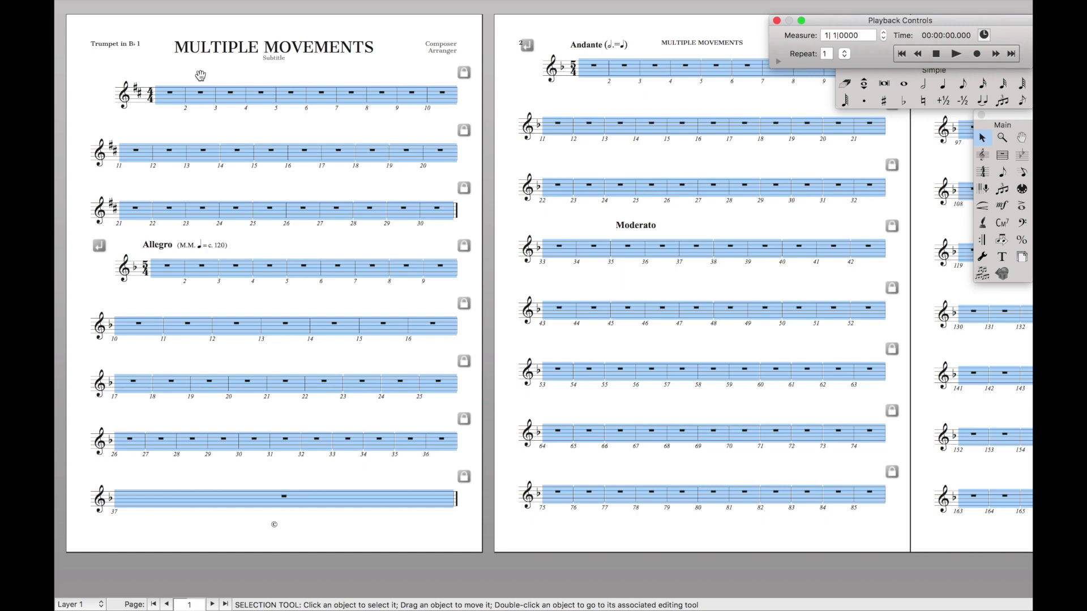
- Try to fit measures 35 through 52 of the Andante movement into one system starting at the Moderato
scroll(200, 75, "right", 3)
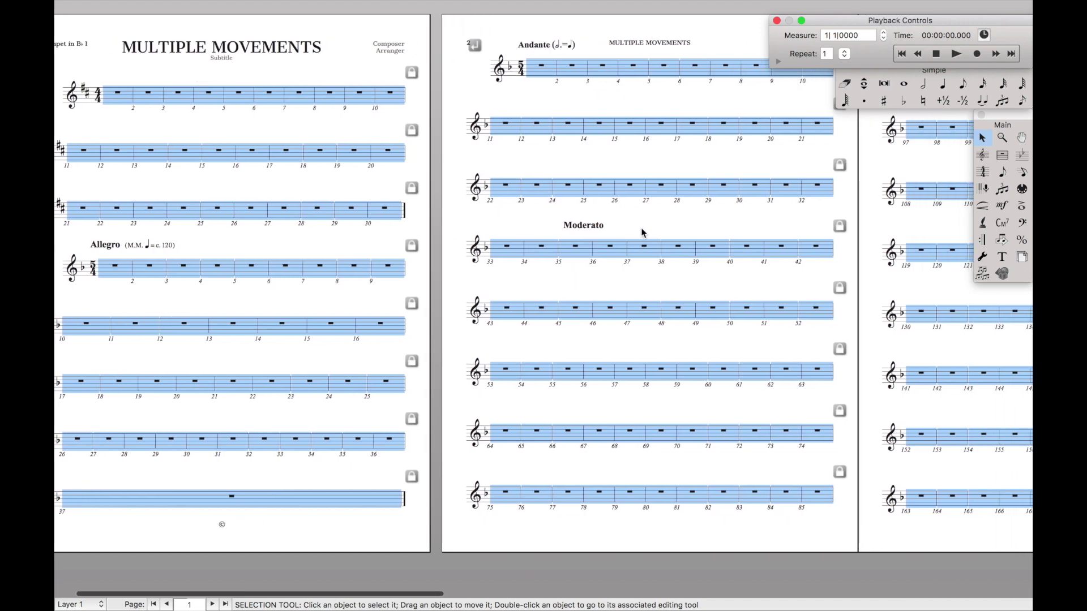
left_click(644, 232)
scroll(637, 210, "right", 6)
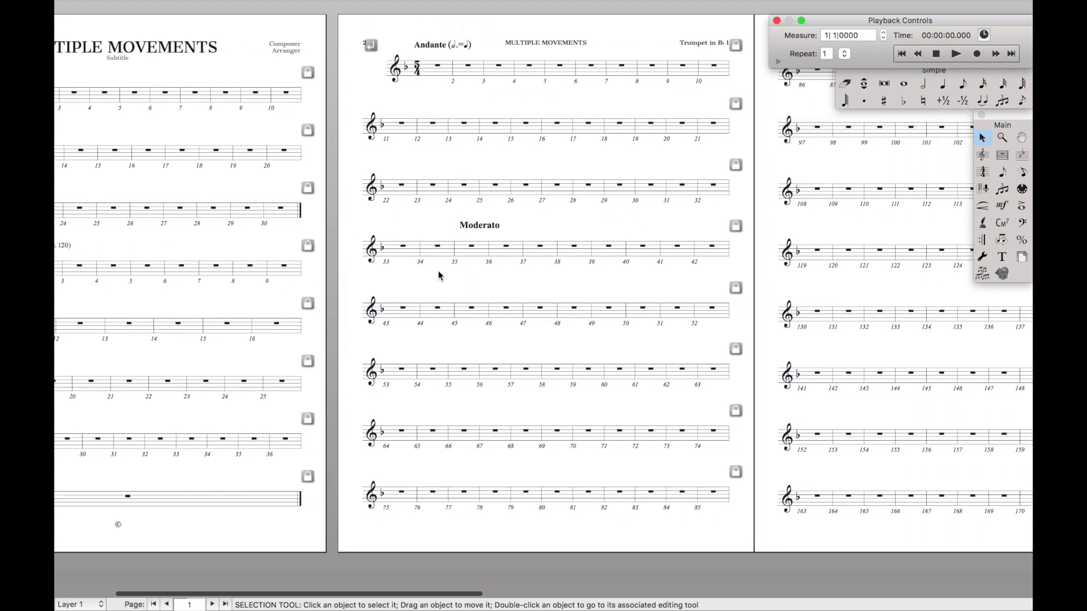
left_click(479, 251)
left_click(710, 313, "shift")
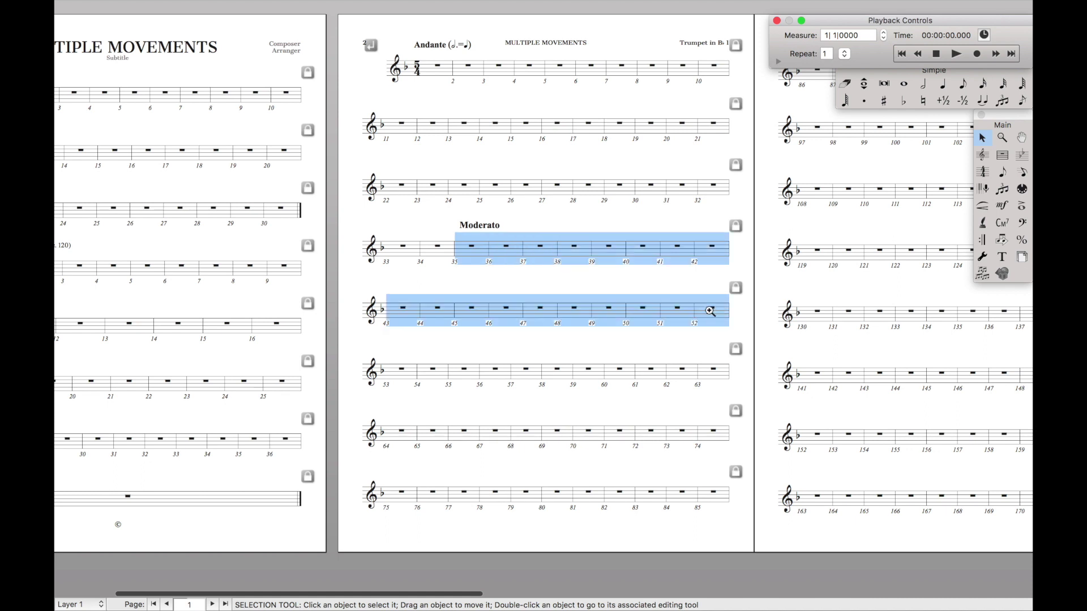
key("super+m")
key("Return")
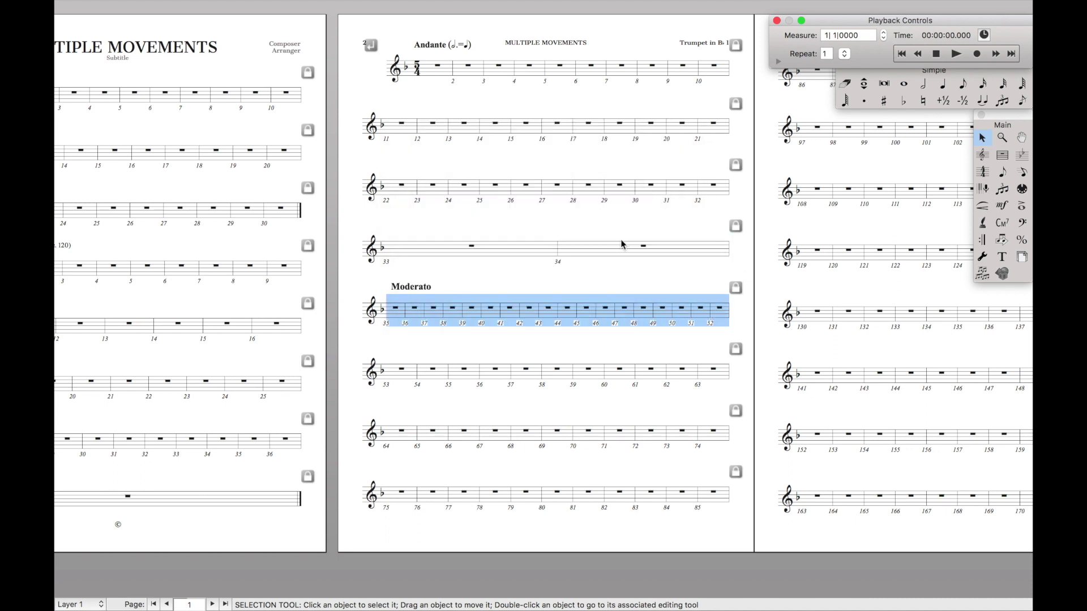
key("super+z")
- Fit measures 22 through 34 into one system, so the Moderato starts the next one, and return to the full score
left_click(437, 250)
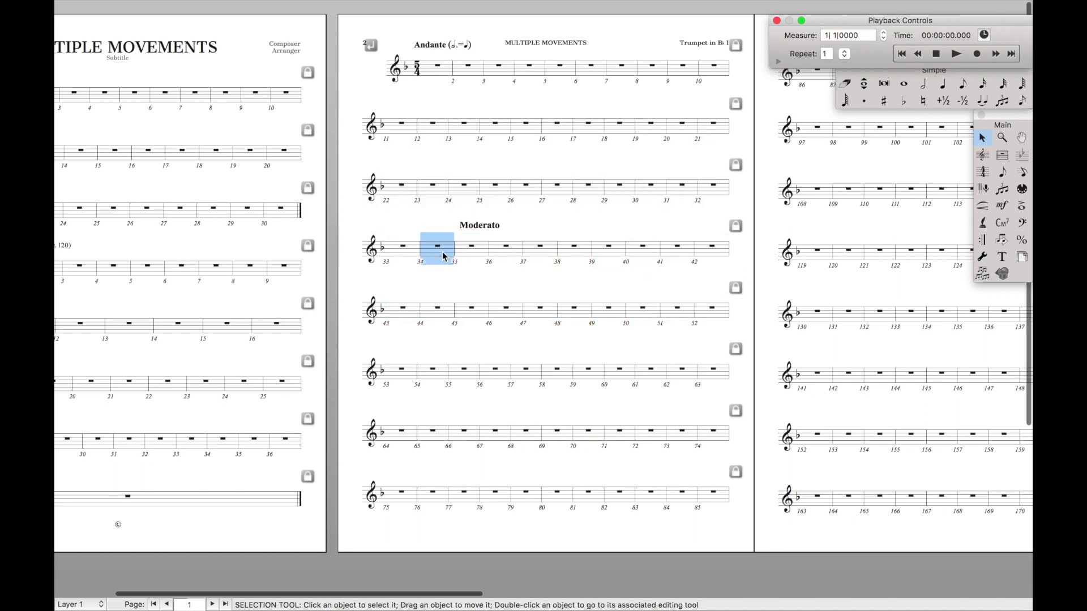
left_click(412, 186, "shift")
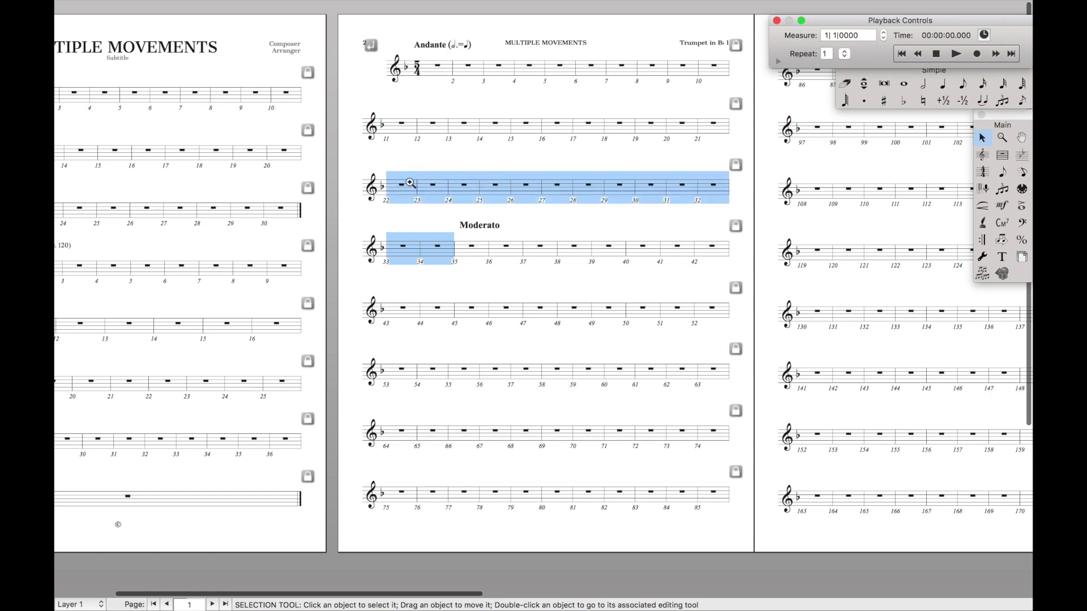
key("super+m")
key("Return")
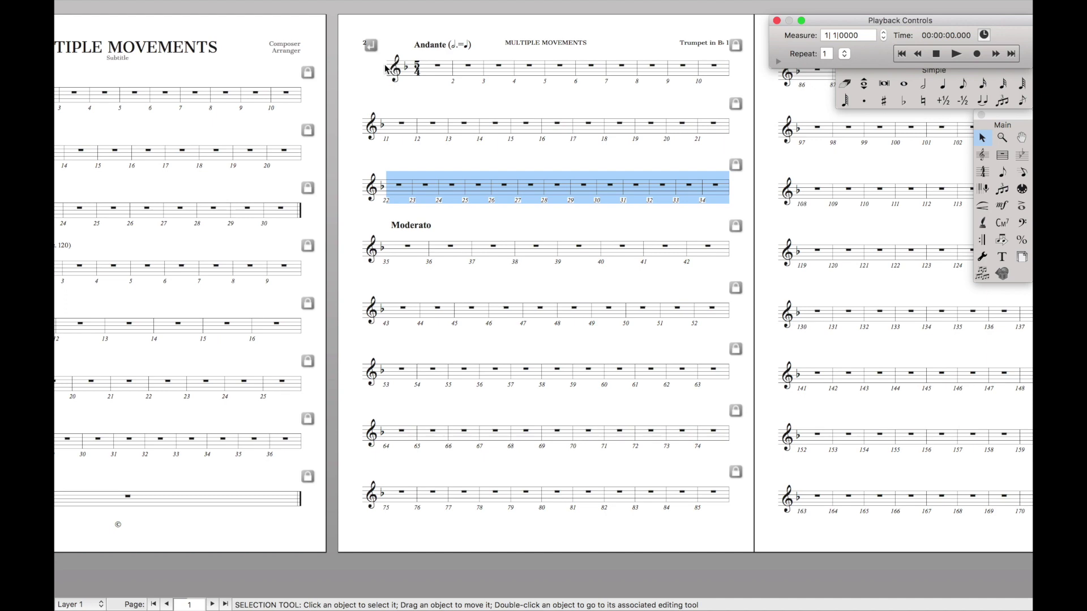
key("alt+super+/")
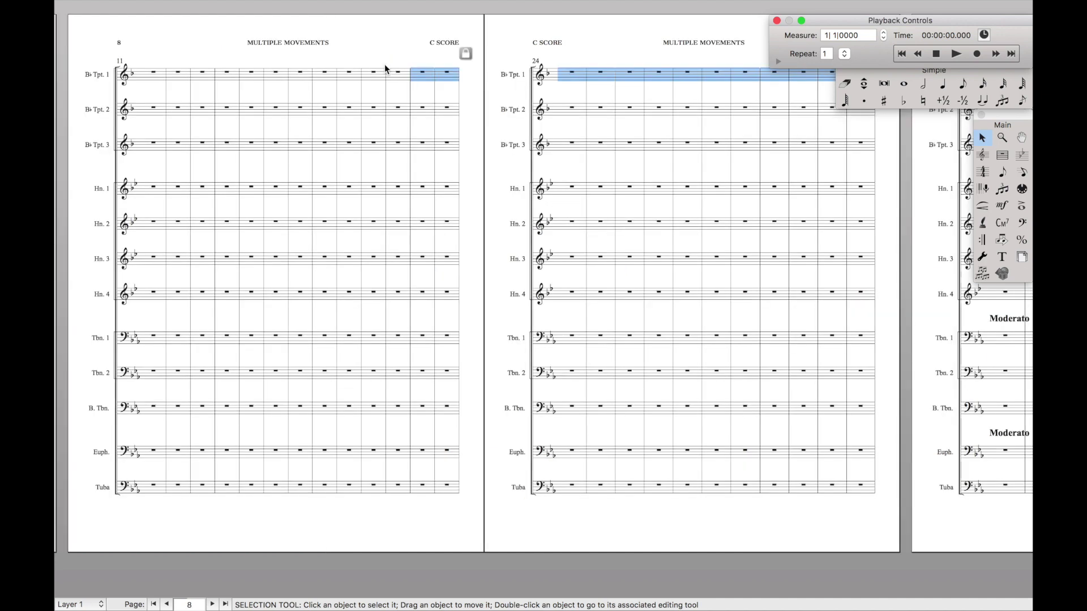
- Make the Moderato at measure 35 start as a new piece in the full score
scroll(385, 65, "right", 10)
left_click(469, 71)
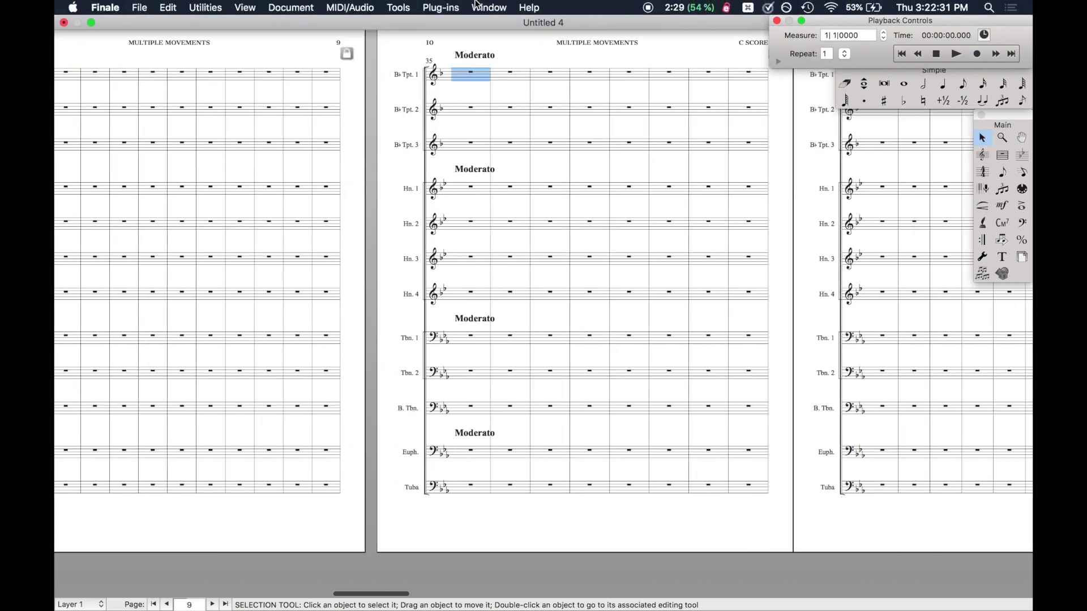
left_click(441, 8)
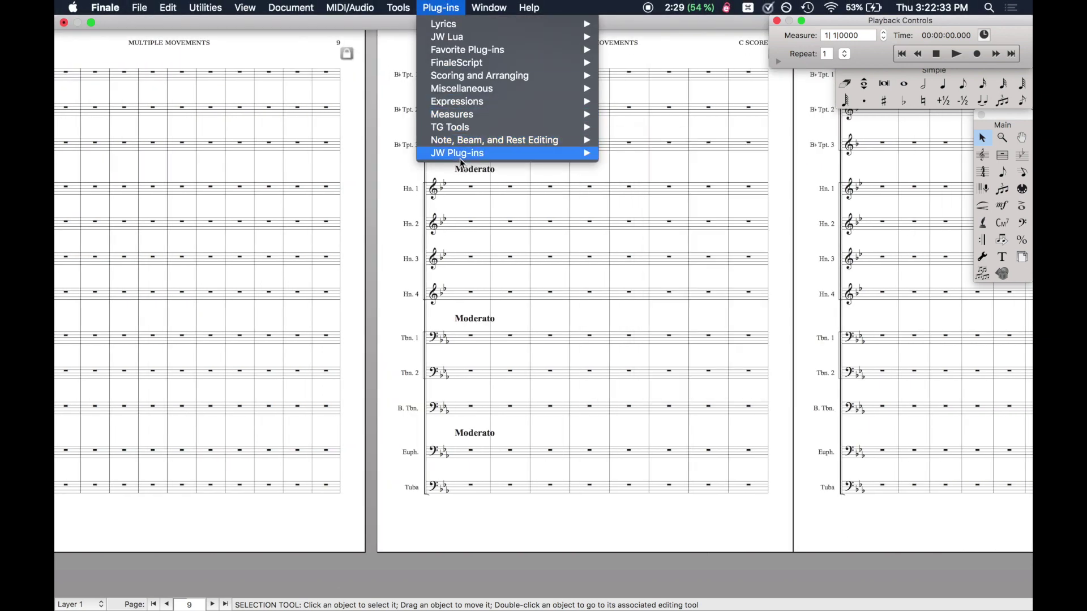
mouse_move(461, 152)
left_click(753, 411)
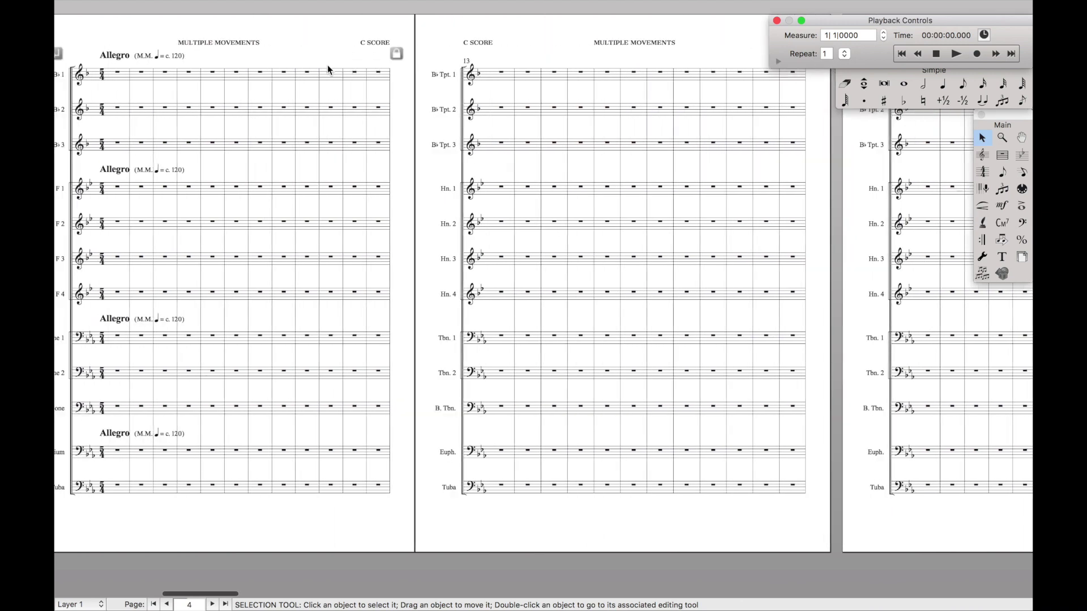
- Duplicate the Tempo Marks expression category under the name Movment Score, starting from the first Allegro measure on page 4
left_click(996, 212)
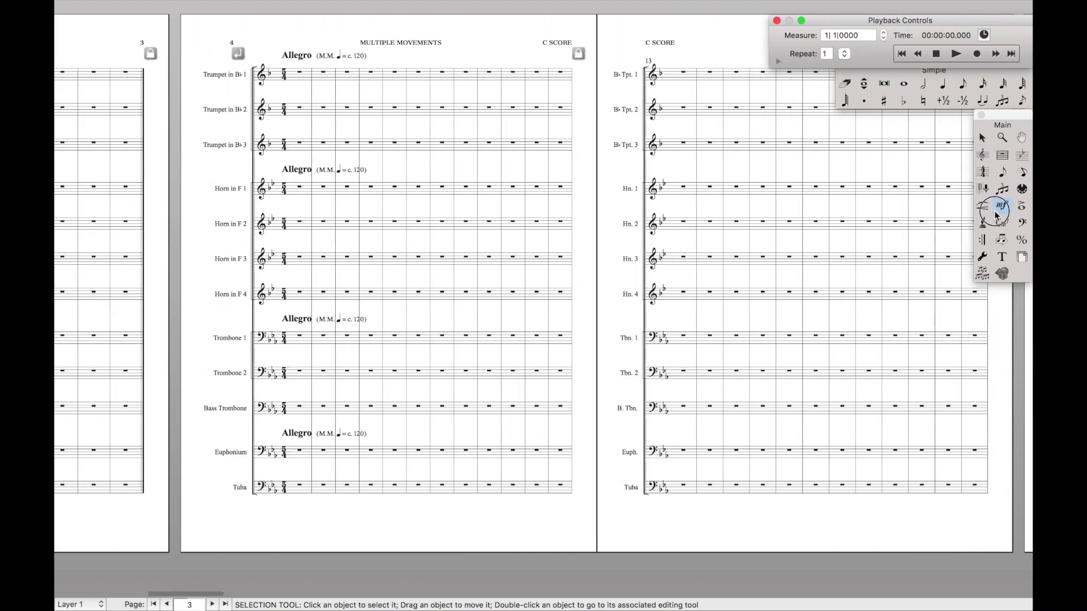
double_click(277, 71)
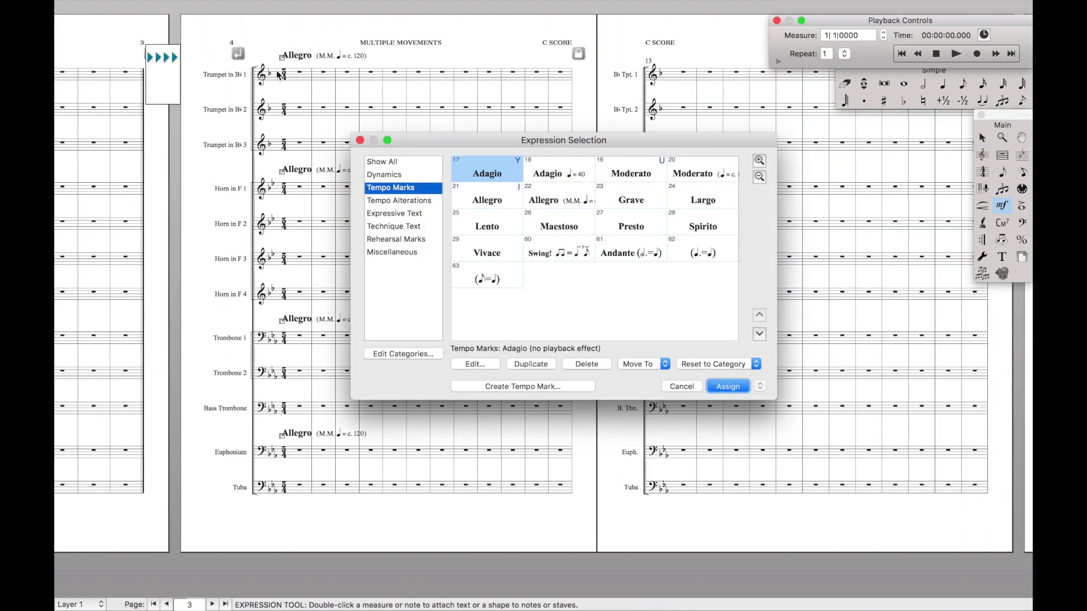
left_click(390, 357)
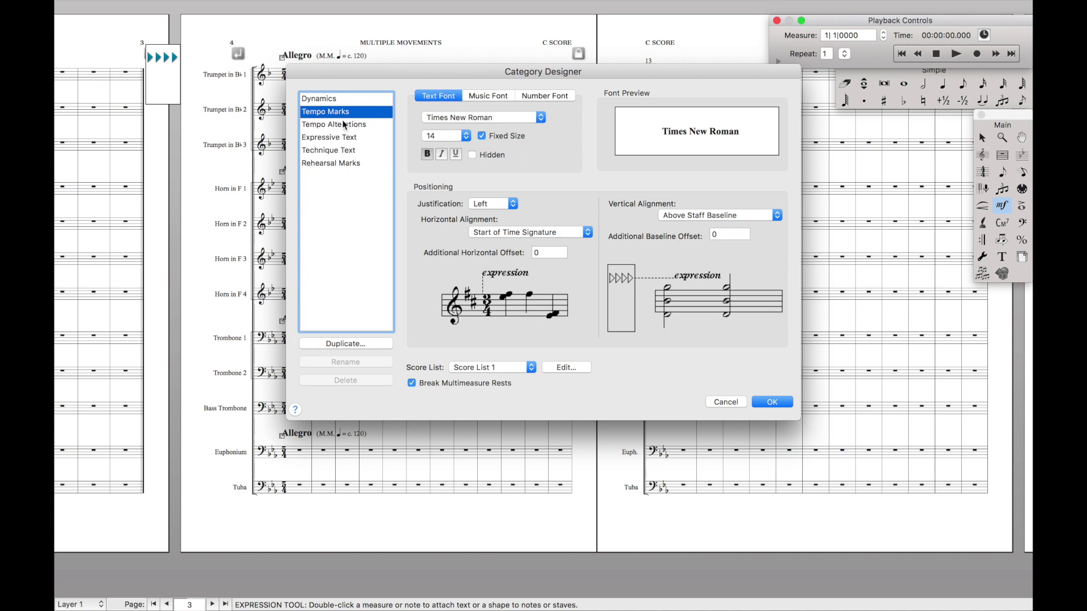
left_click(347, 344)
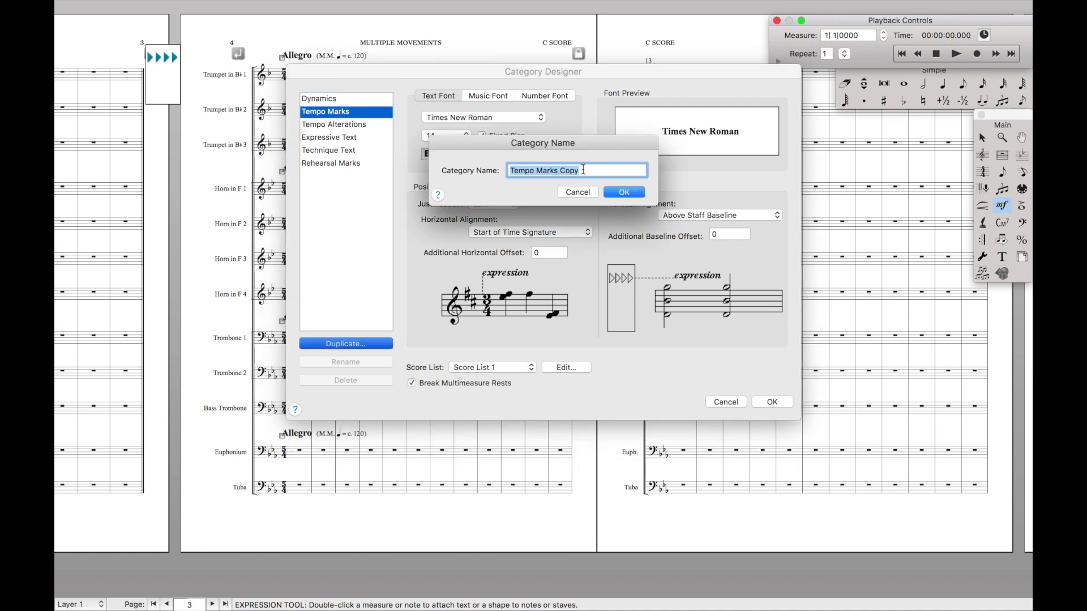
type("Movment")
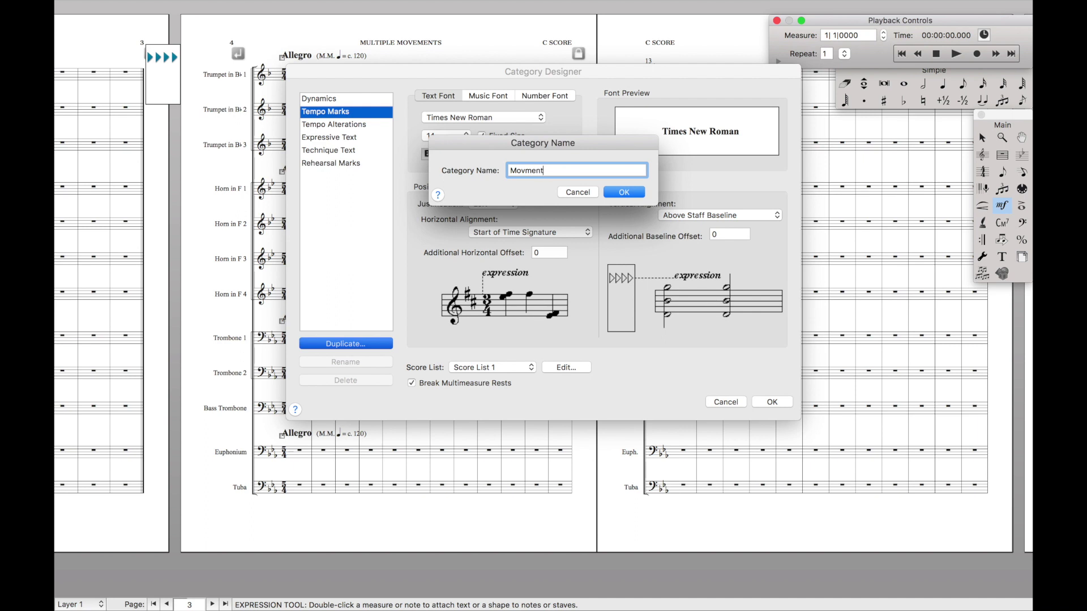
type(" Score")
key("Return")
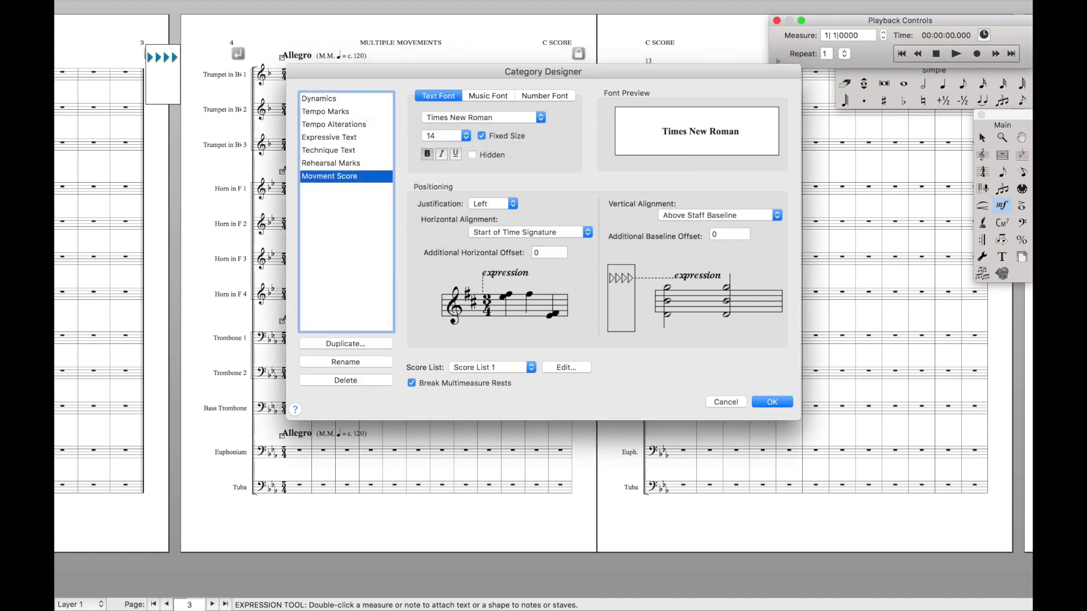
- Set the Movment Score category's text font size to 24 and accept the category settings
left_click(465, 136)
left_click(464, 146)
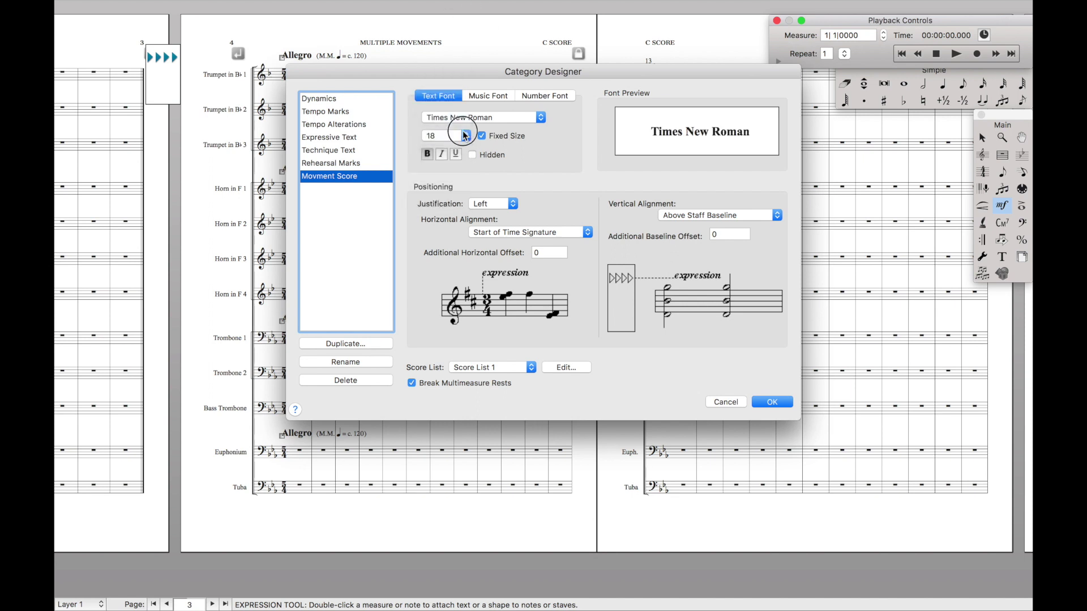
left_click(464, 136)
left_click(456, 145)
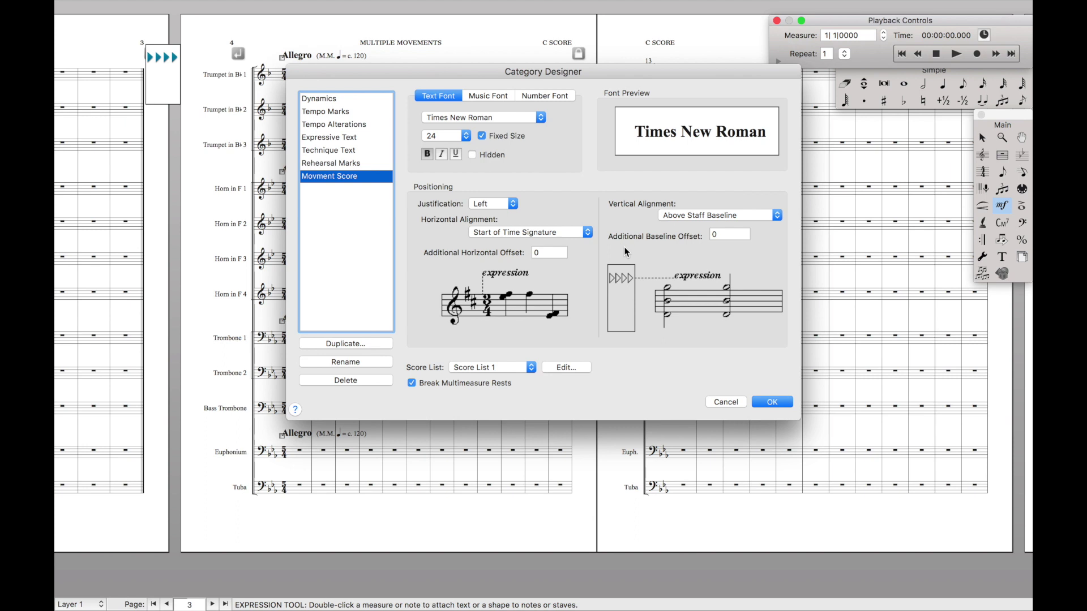
left_click(761, 404)
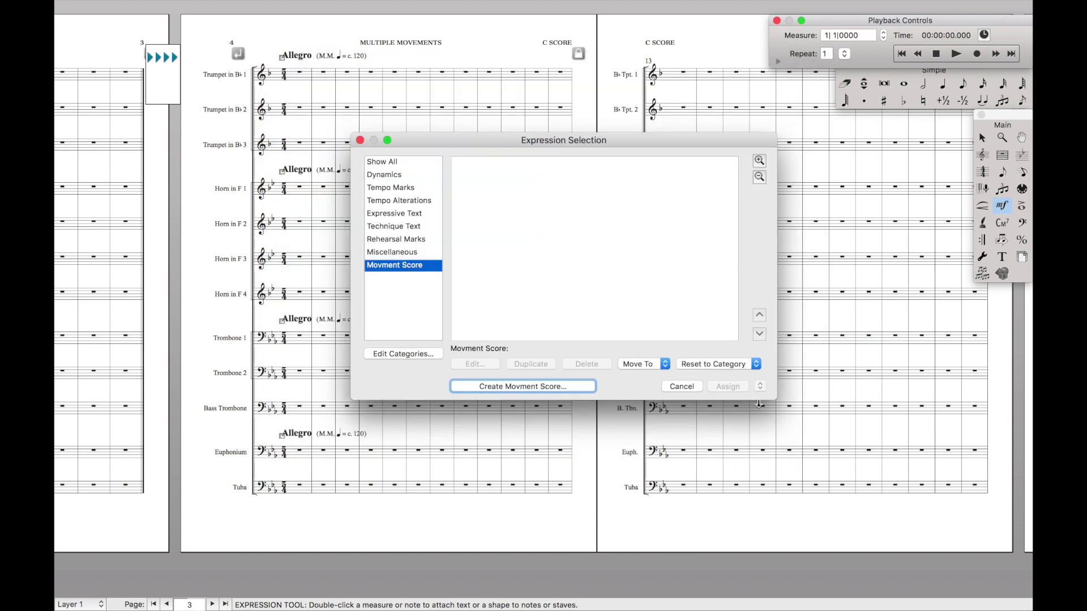
- Create a Movement 2 text expression in the Movment Score category and assign it to the first Allegro measure
left_click(490, 387)
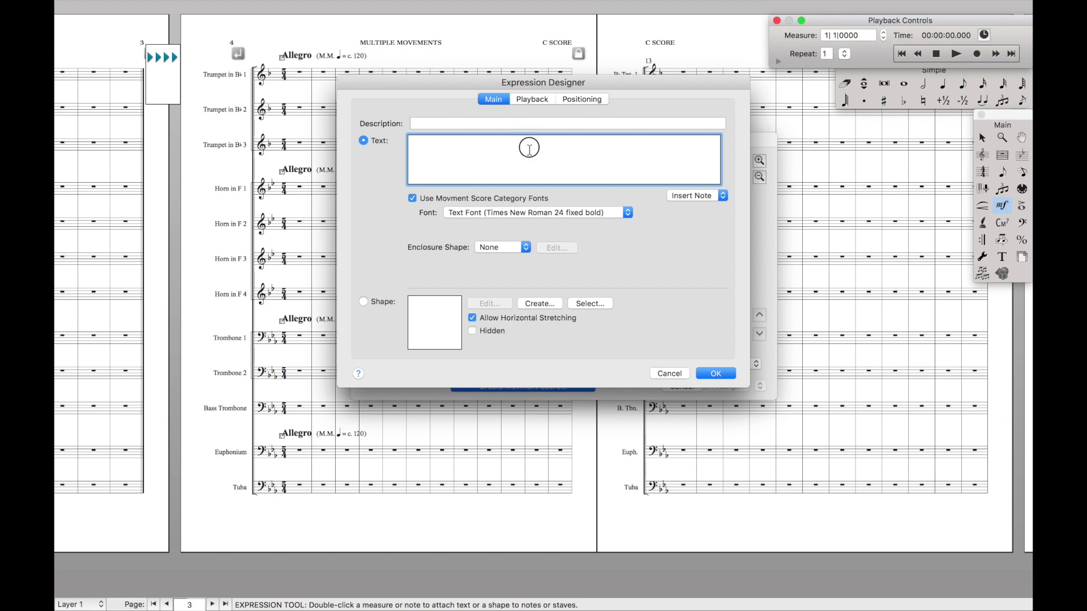
type("Movemen")
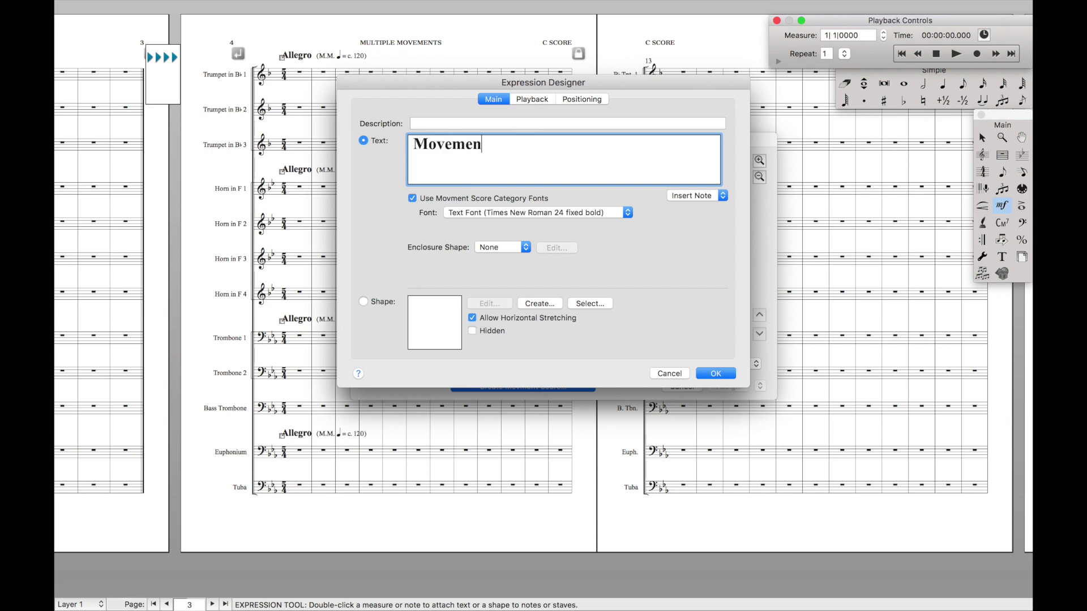
type("t 2")
key("Return")
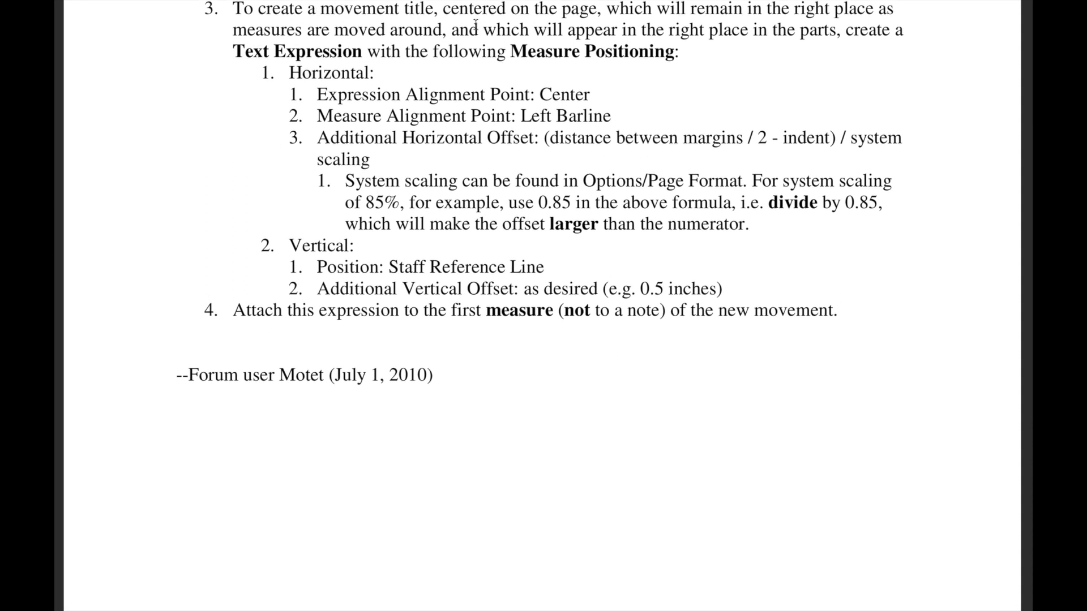
key("ctrl+Left")
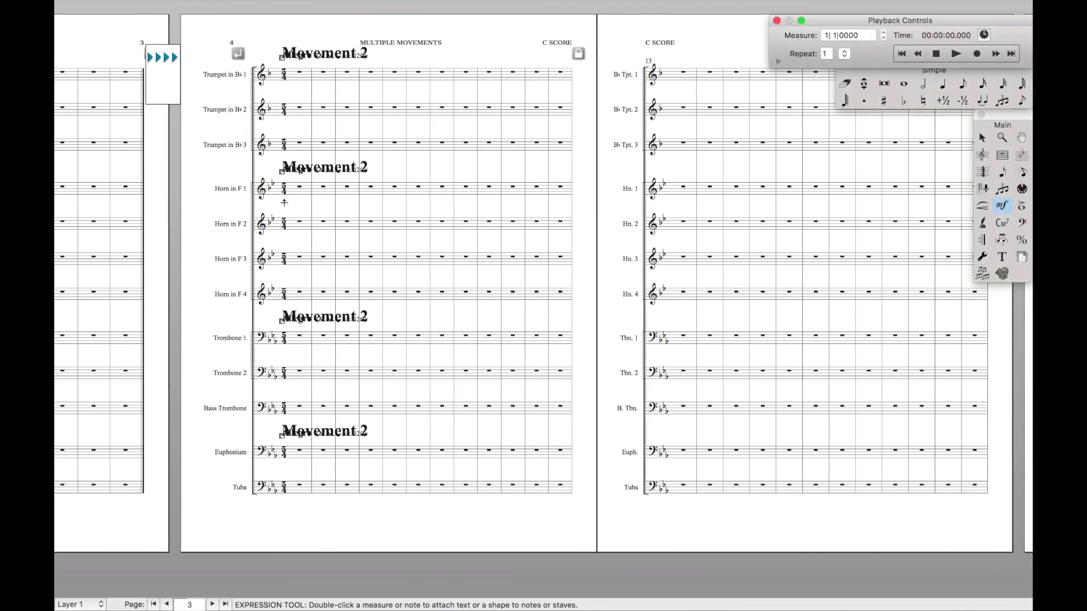
- Set the Movment Score category's justification to Center and its horizontal alignment to Left Barline
double_click(283, 327)
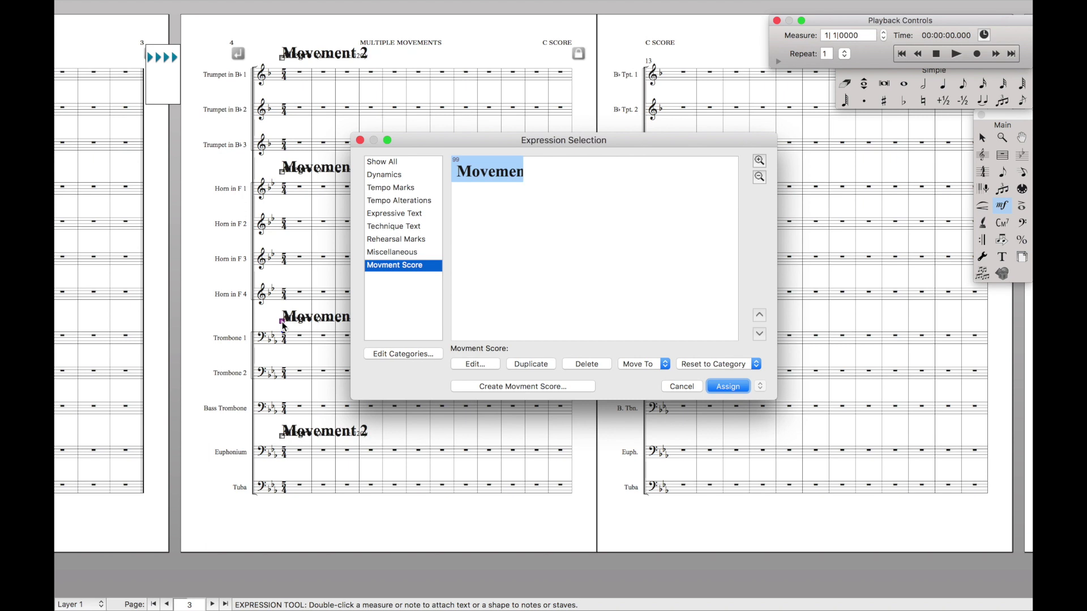
left_click(408, 356)
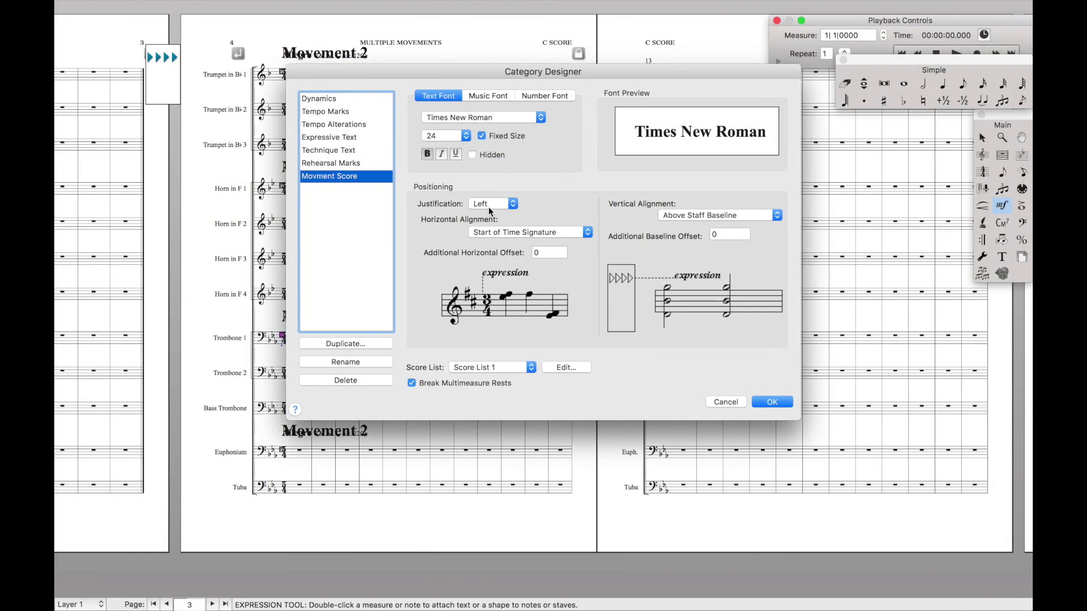
left_click(485, 206)
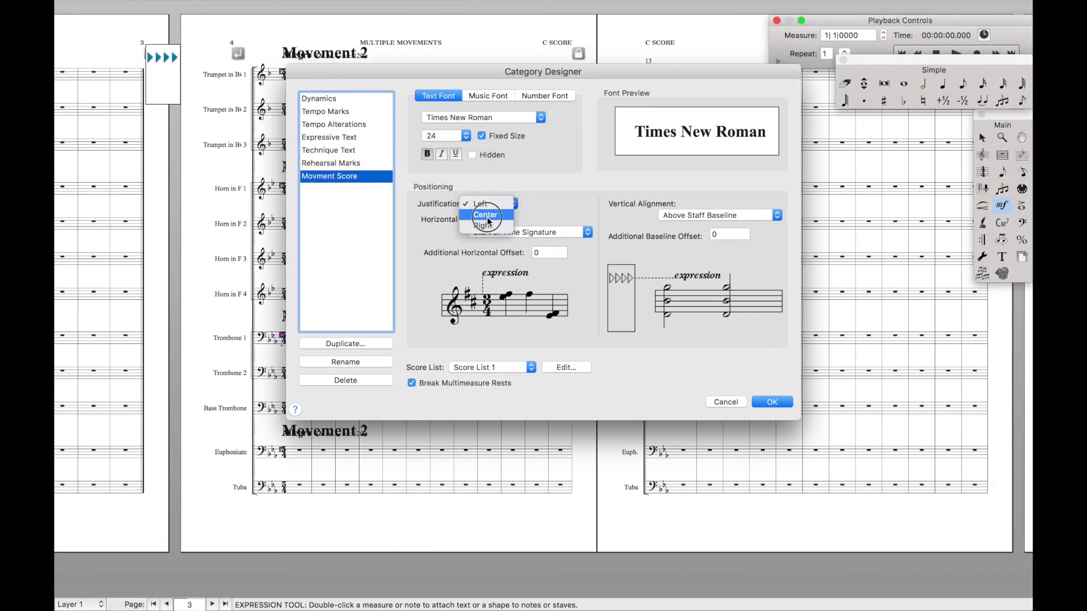
left_click(485, 215)
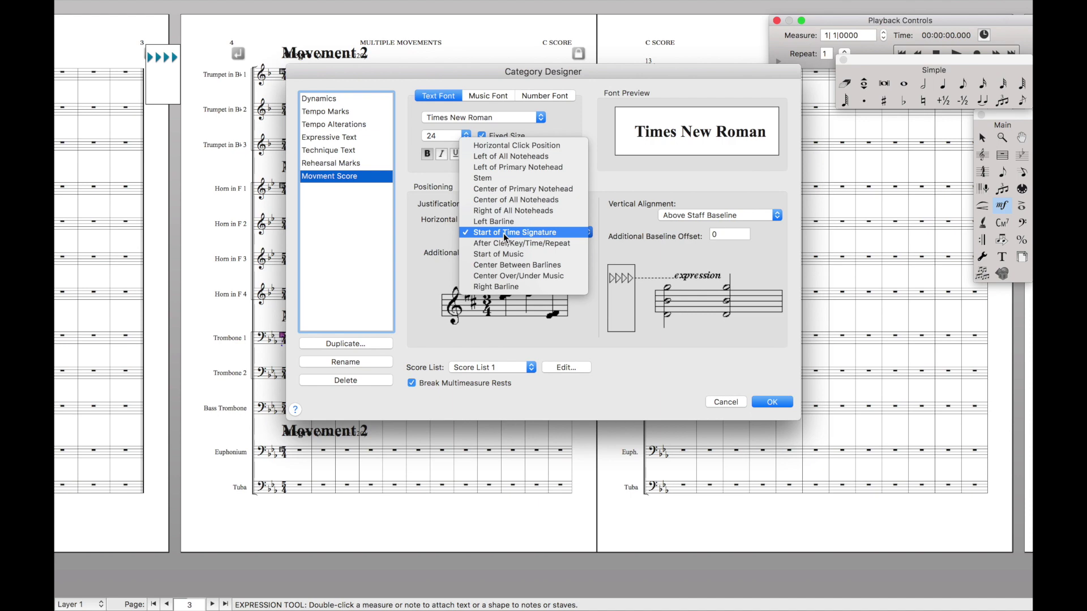
left_click(466, 223)
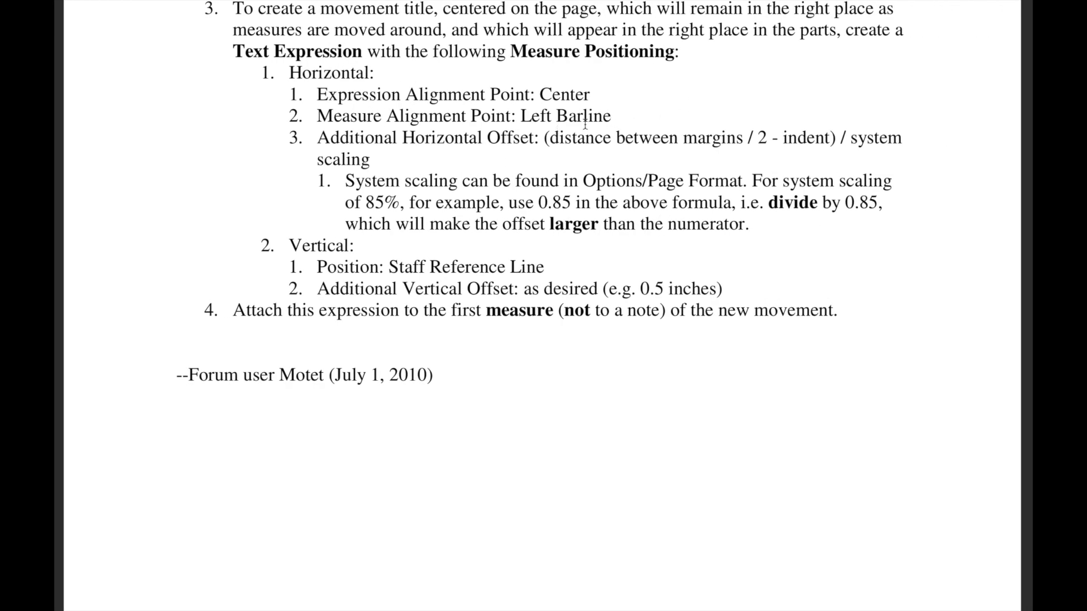
key("ctrl+Left")
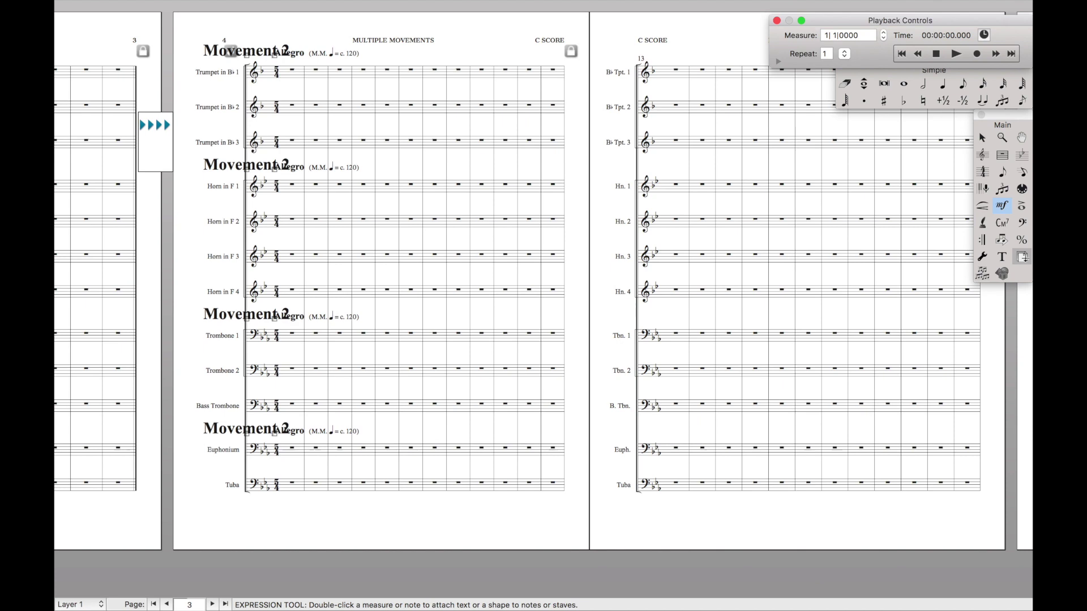
- Examine the page margins and system margins of the score to work out the title's horizontal offset
left_click(1022, 257)
left_click(498, 8)
mouse_move(509, 180)
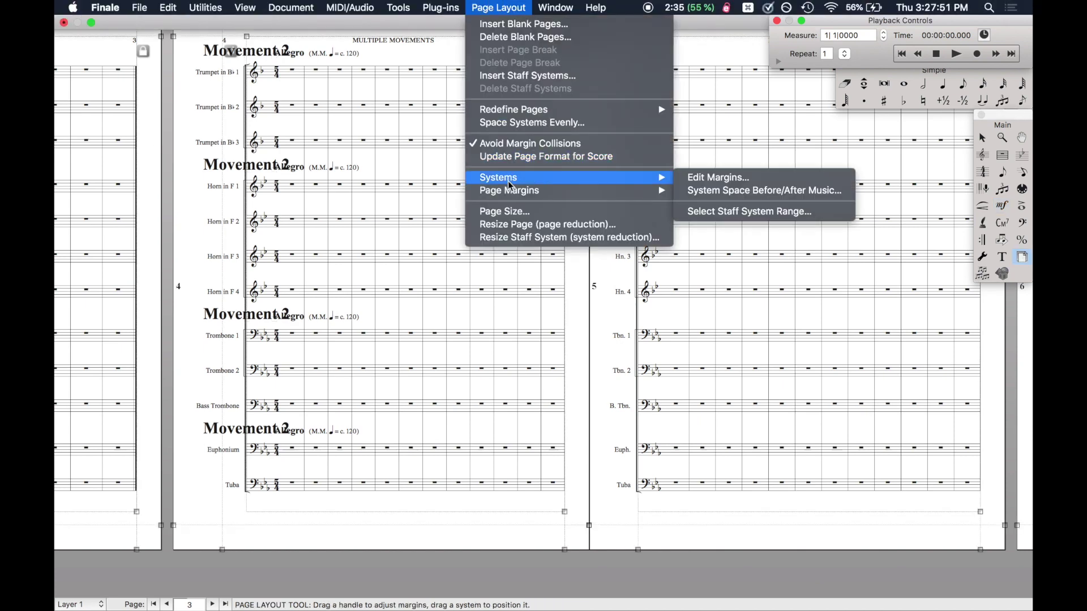
left_click(722, 193)
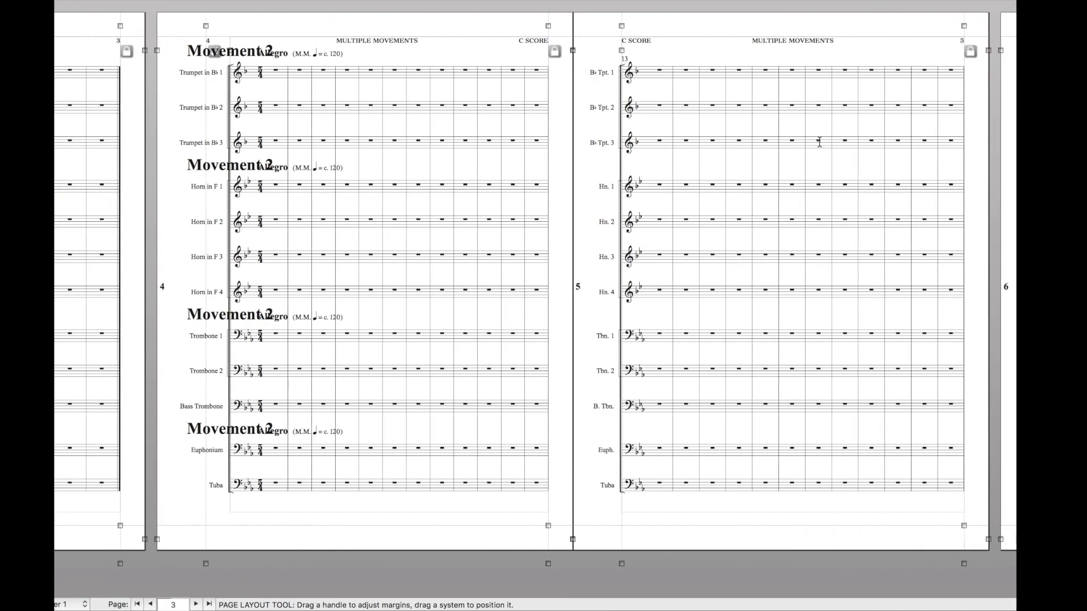
left_click(418, 282)
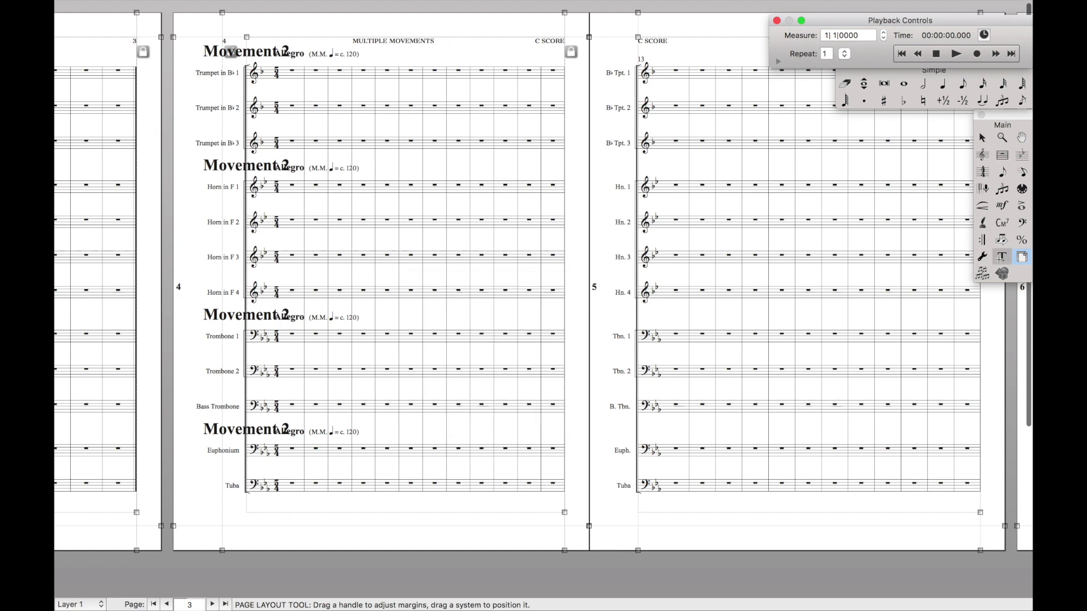
left_click(499, 8)
mouse_move(515, 176)
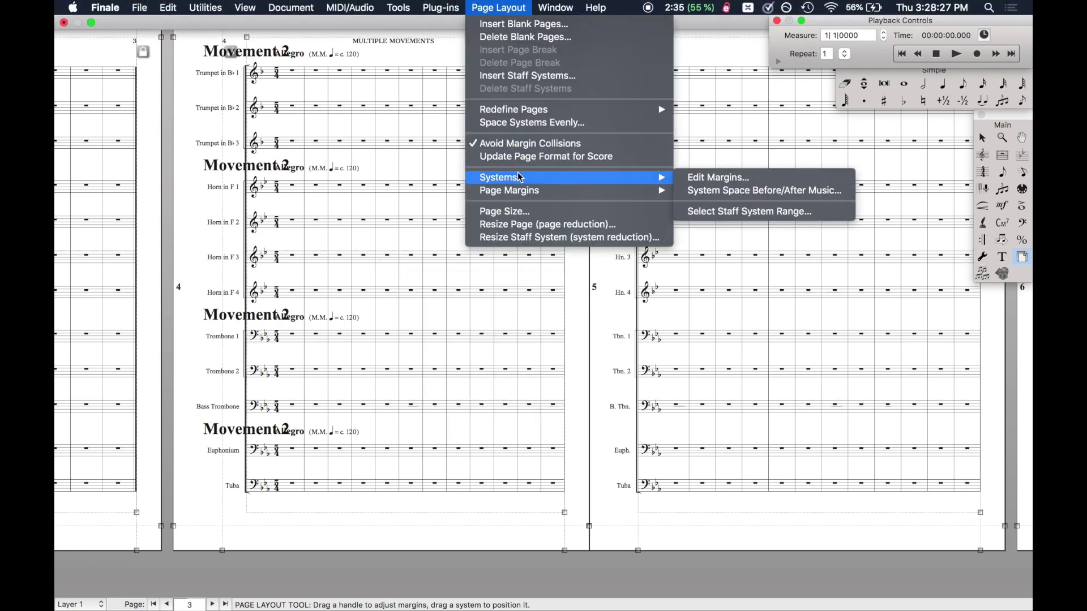
left_click(710, 177)
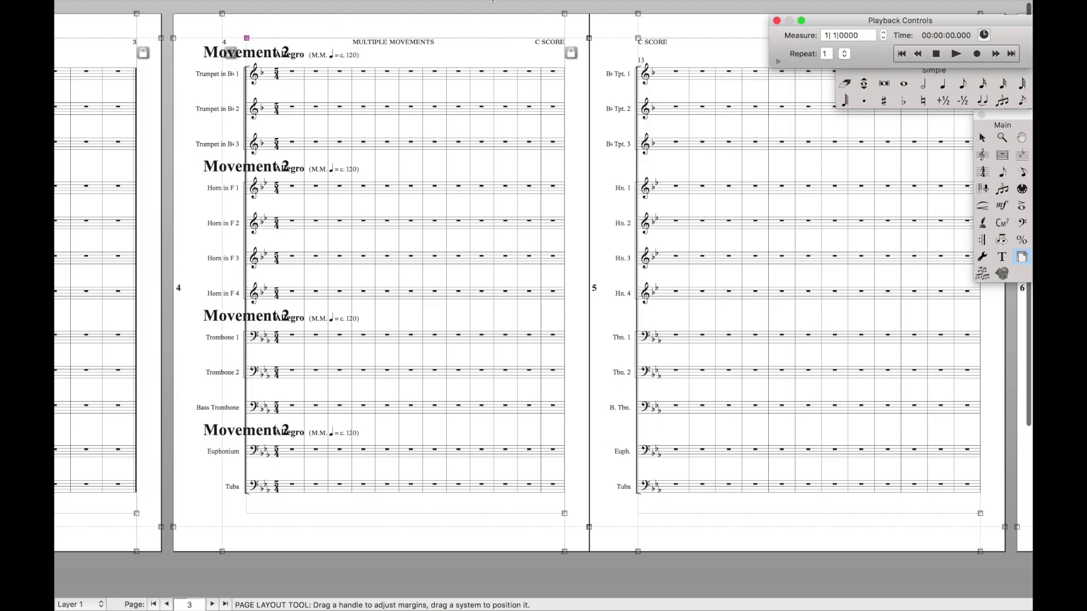
- Check the resulting system scaling in the Resize Staff System settings without changing anything
left_click(498, 7)
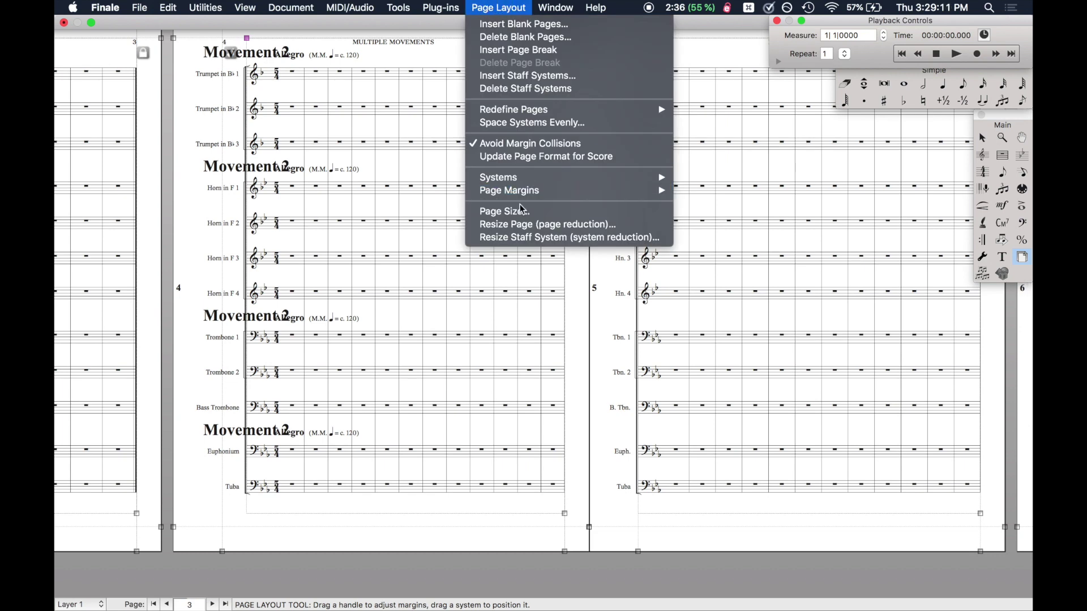
left_click(516, 237)
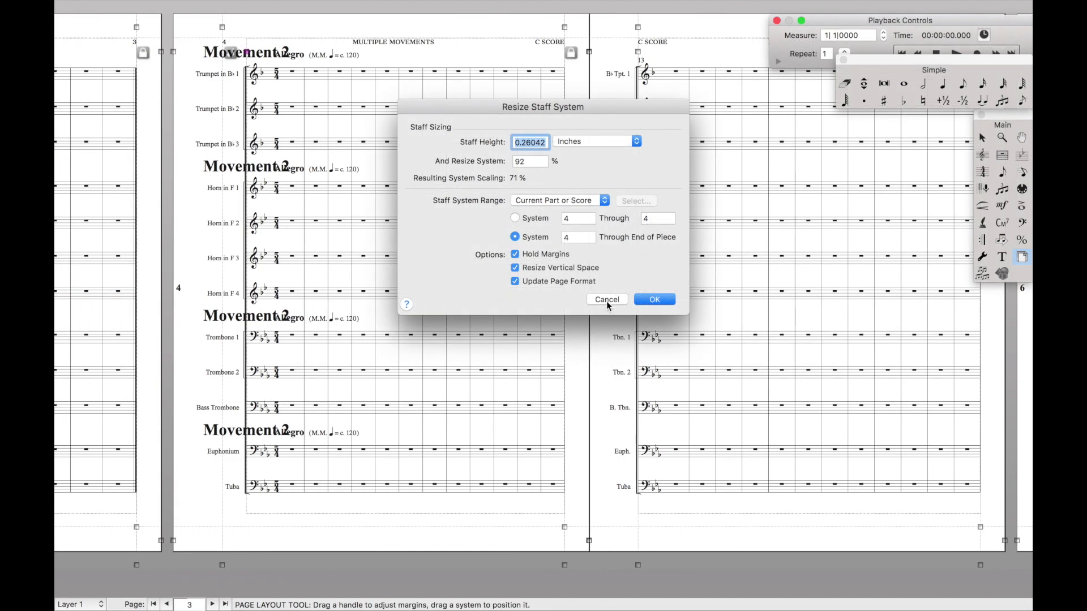
left_click(615, 300)
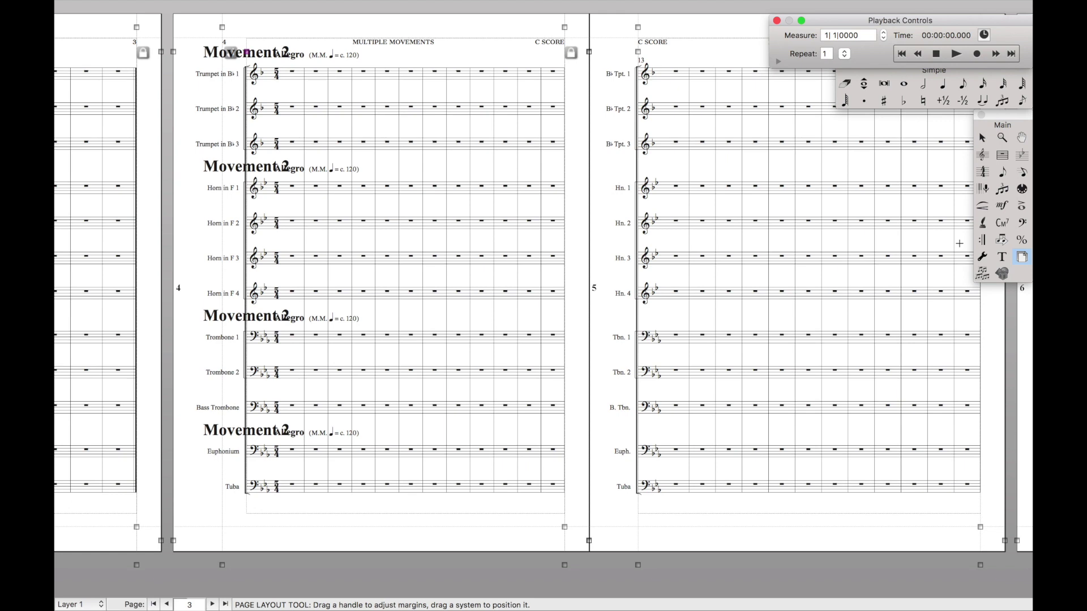
- Set the Movment Score category's additional horizontal offset to 4.5
key("ctrl+e")
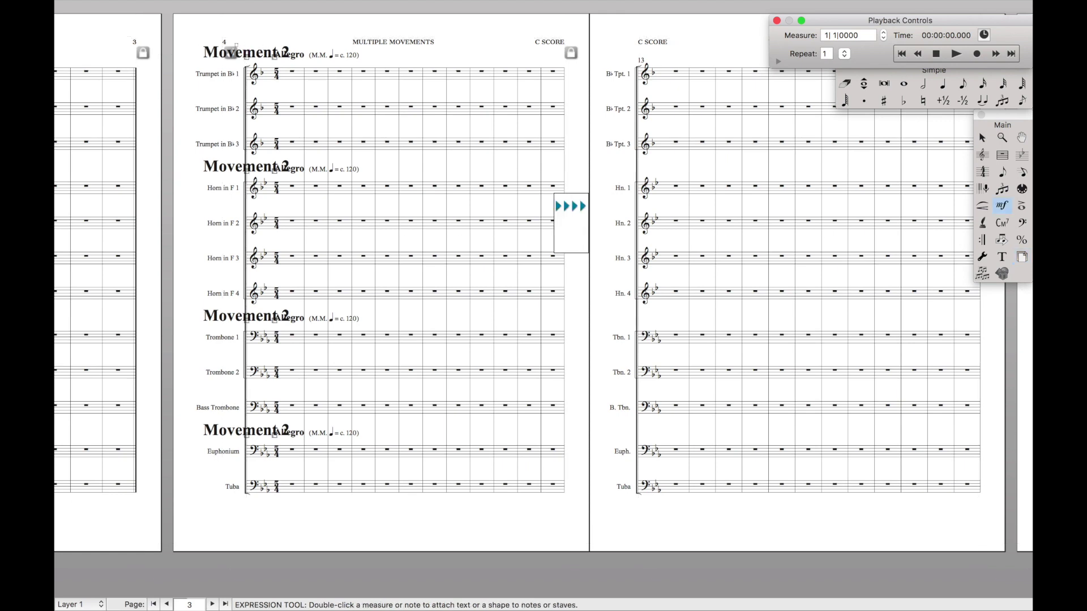
double_click(257, 74)
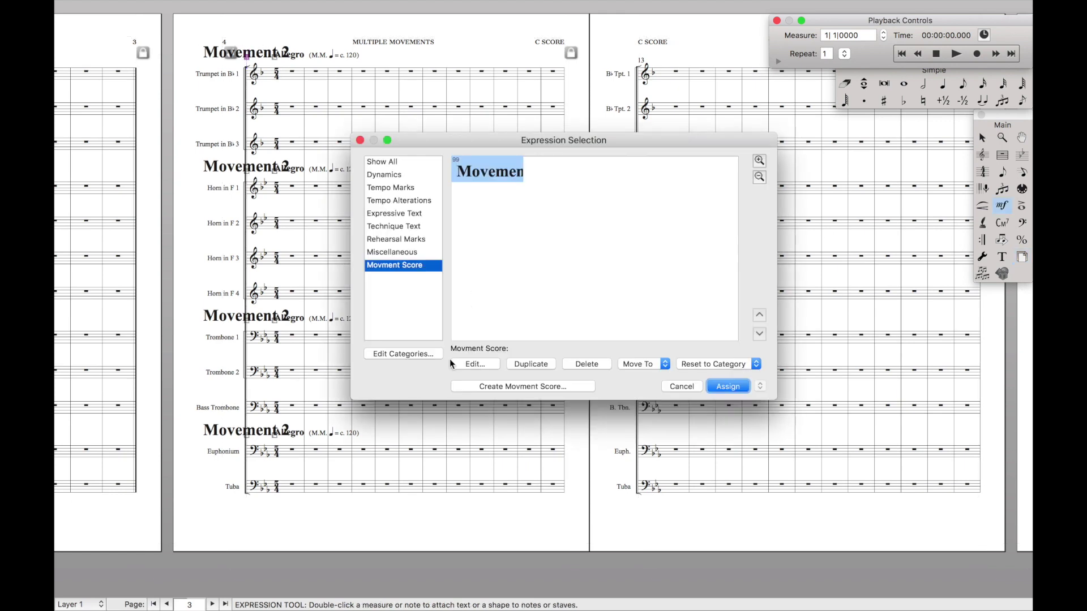
left_click(403, 354)
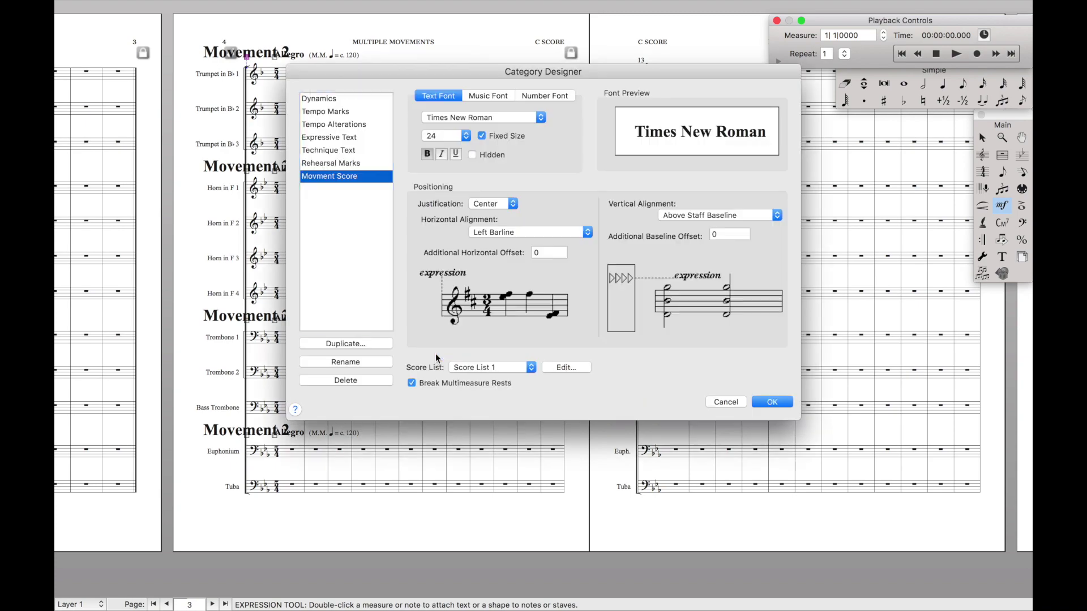
left_click(552, 252)
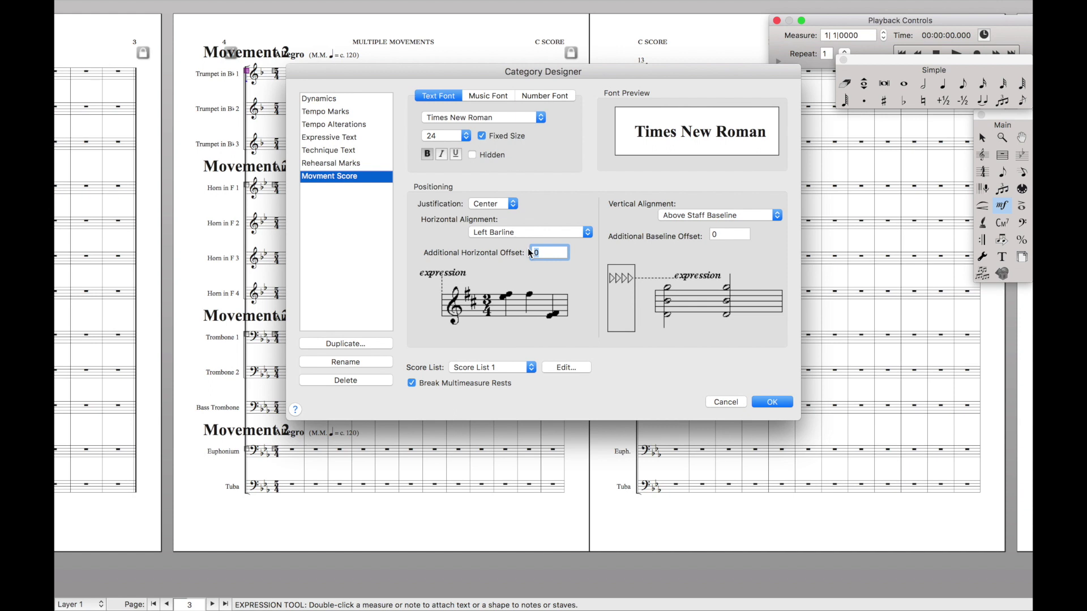
type("4.5774")
left_click(771, 402)
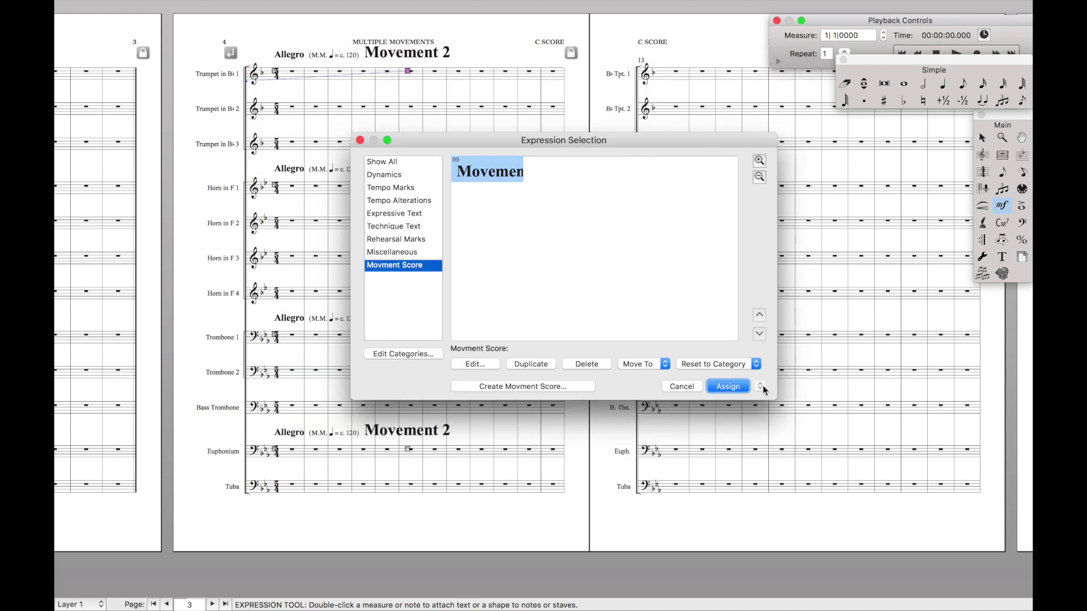
- Assign the Movement 2 title to the score and check its placement in the Trumpet 1 part
left_click(728, 386)
key("Escape")
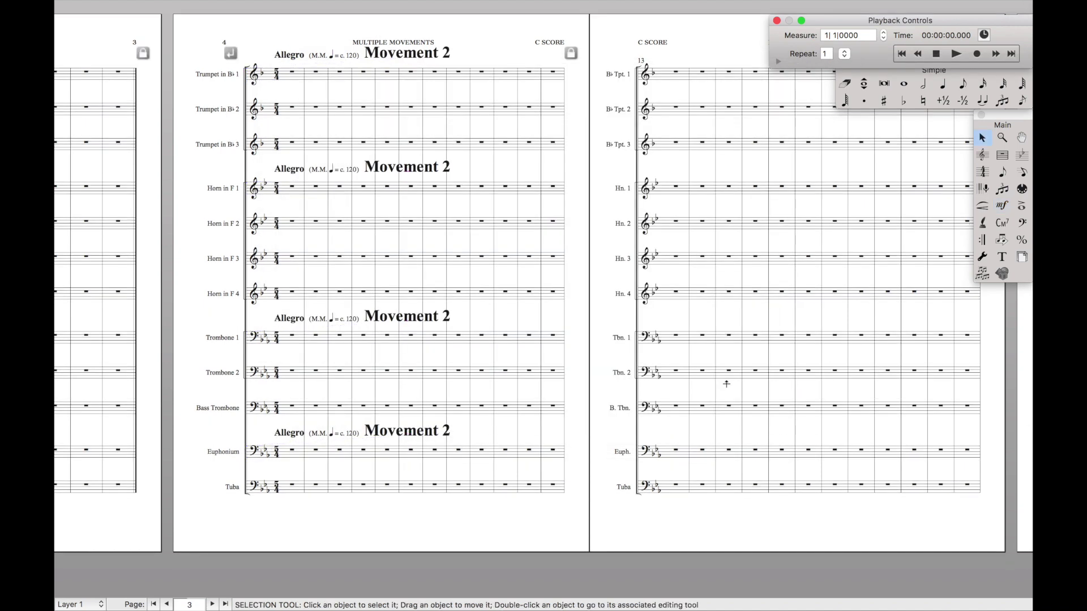
key("alt+super+period")
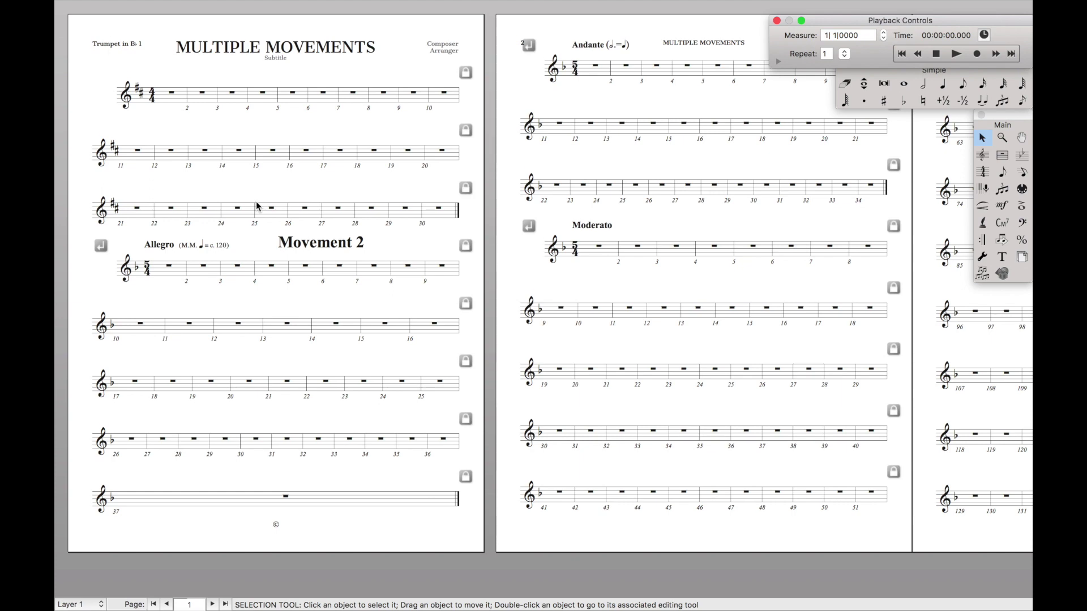
key("super+alt+grave")
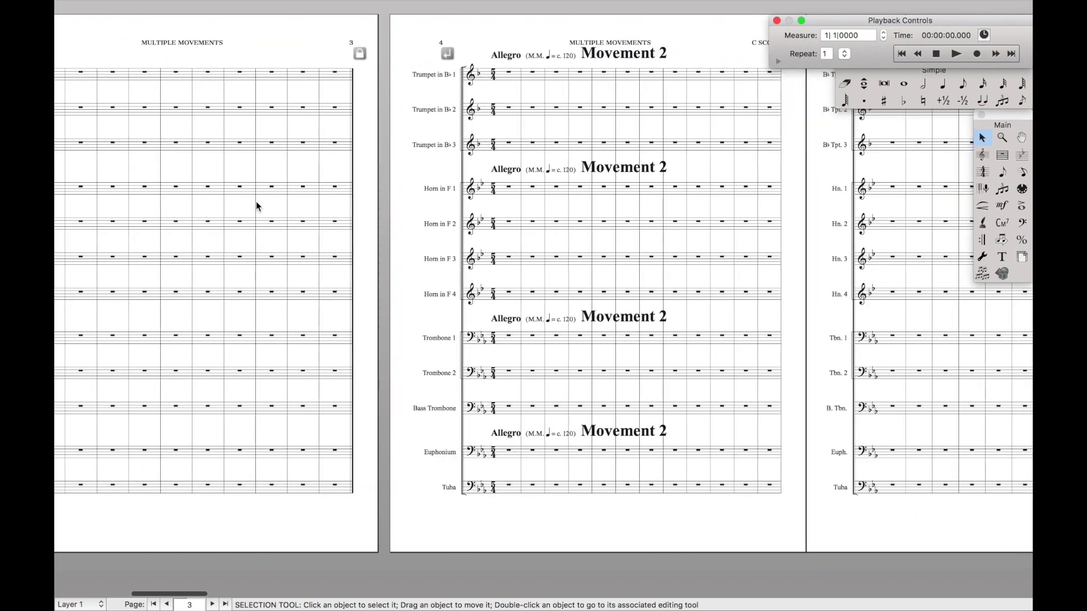
- Duplicate the Movment Score expression category as a new category named Movment Part
left_click(1003, 205)
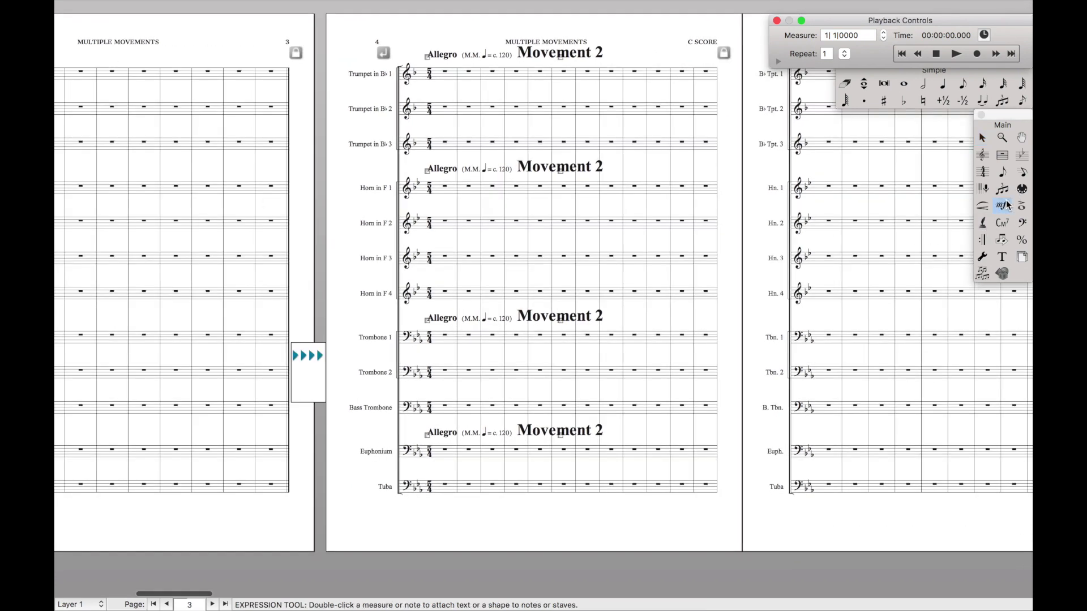
double_click(495, 188)
left_click(700, 391)
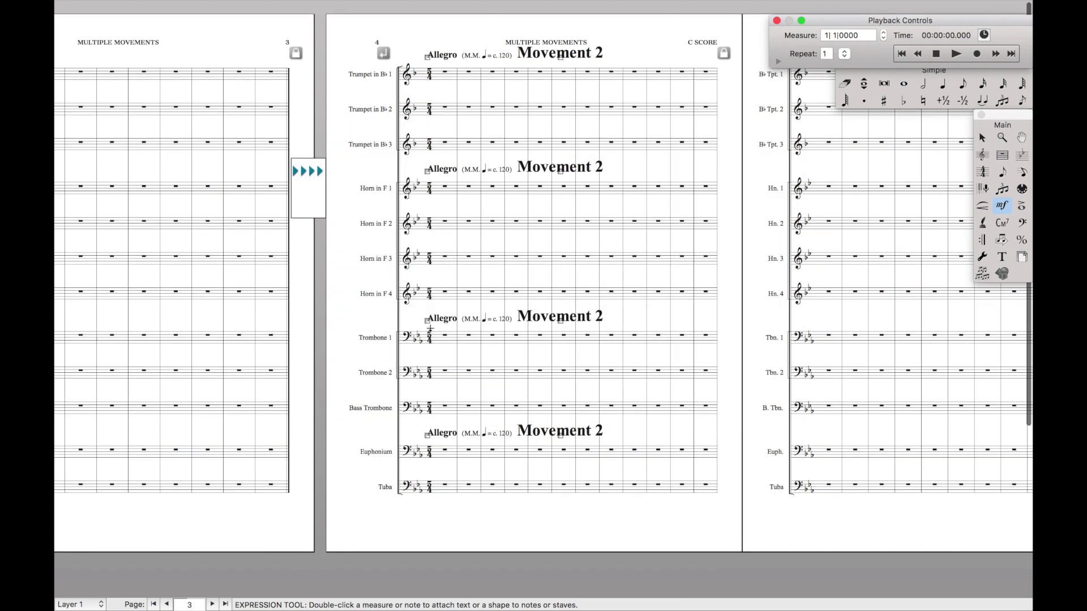
double_click(429, 332)
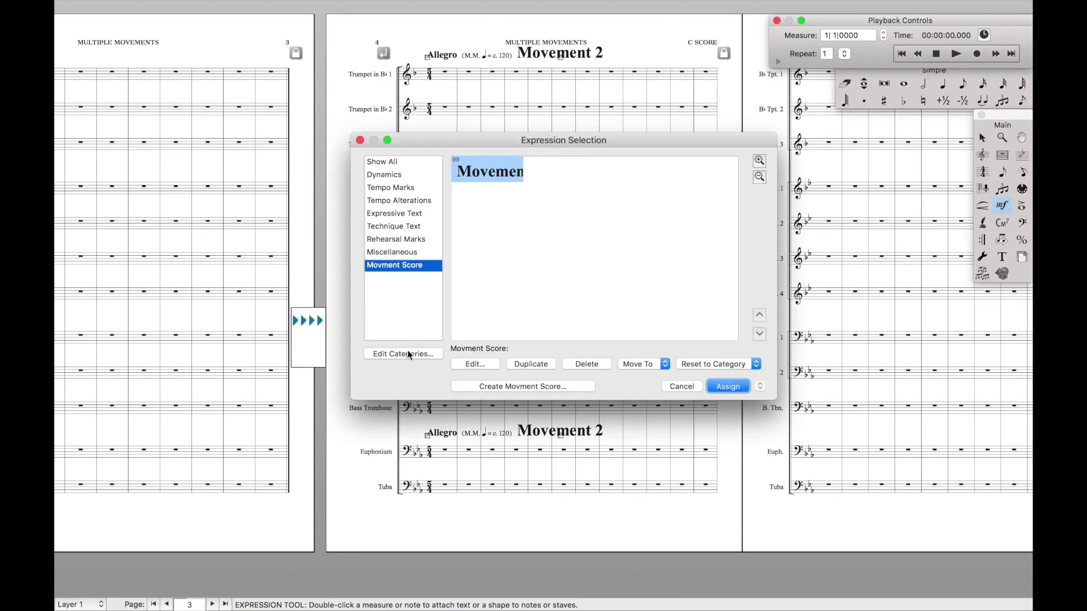
left_click(410, 354)
left_click(345, 344)
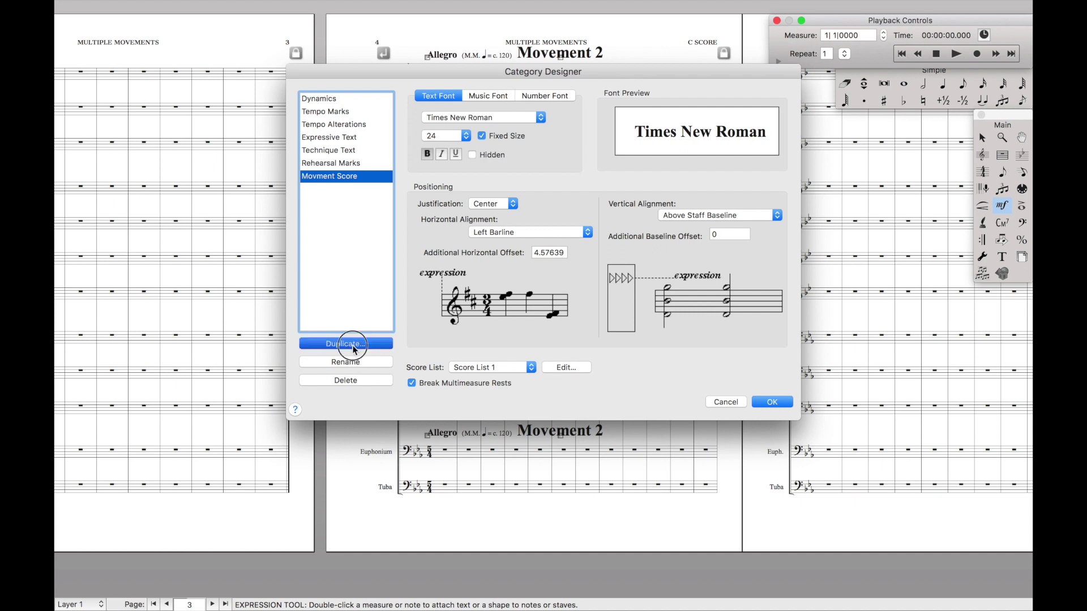
key("Right")
key("BackSpace")
key("BackSpace")
key("BackSpace")
key("BackSpace")
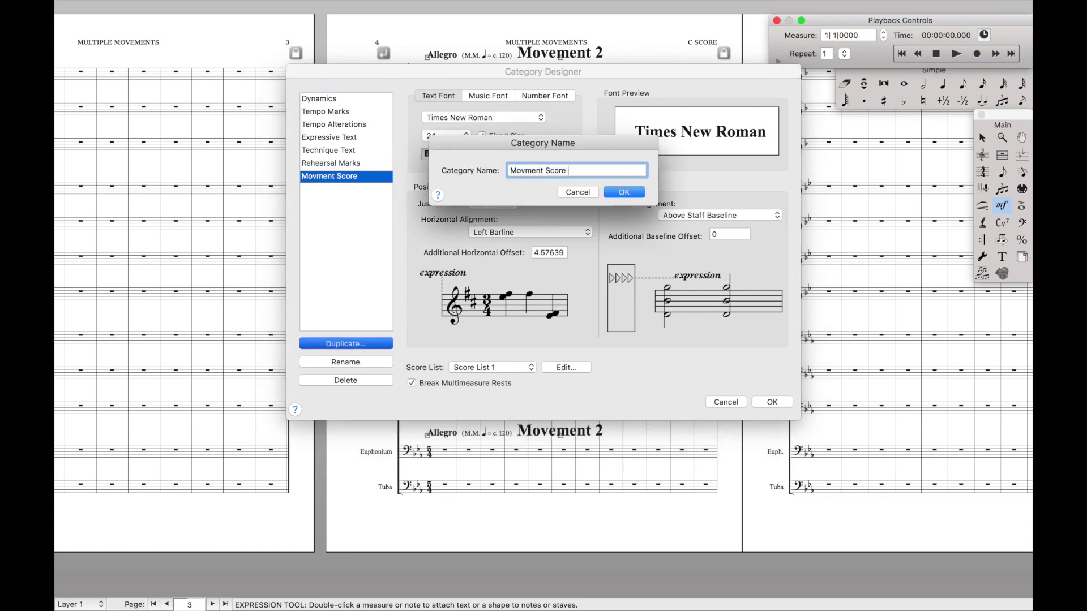
key("BackSpace")
key("BackSpace")
type("(")
key("Return")
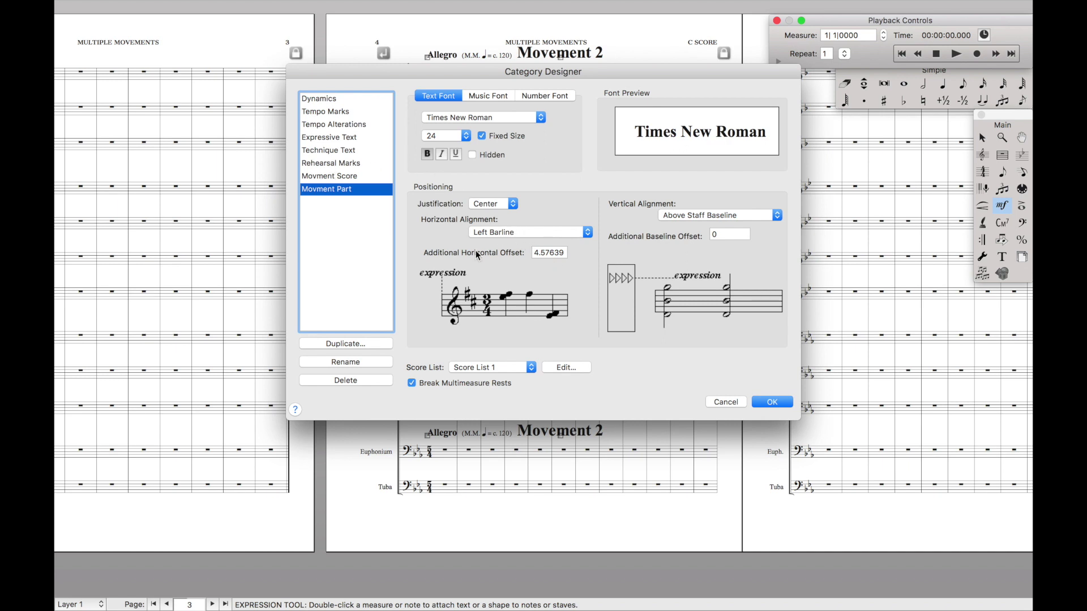
left_click(566, 253)
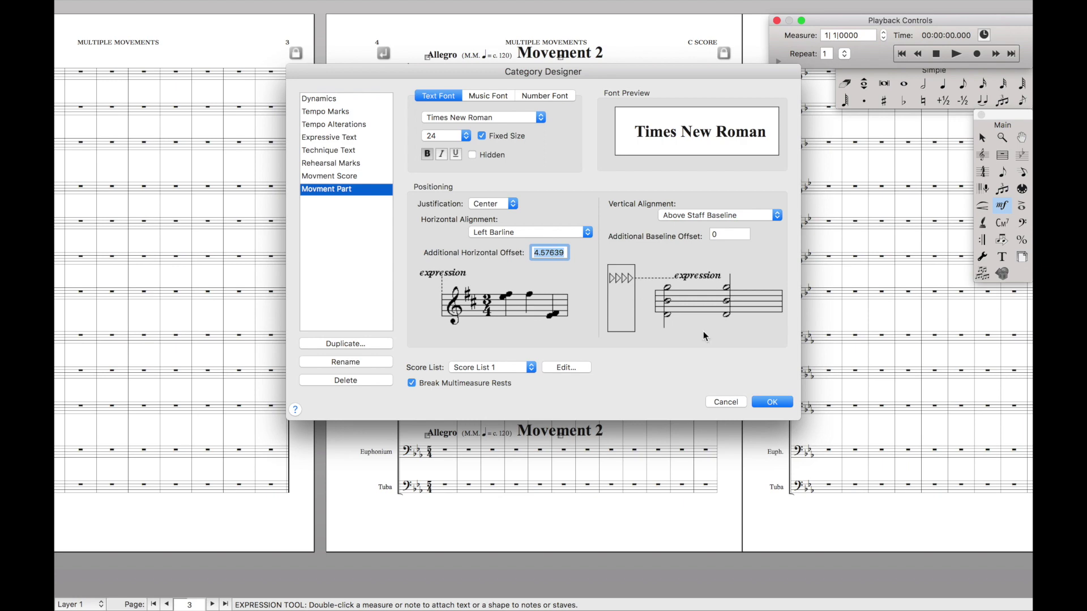
left_click(743, 402)
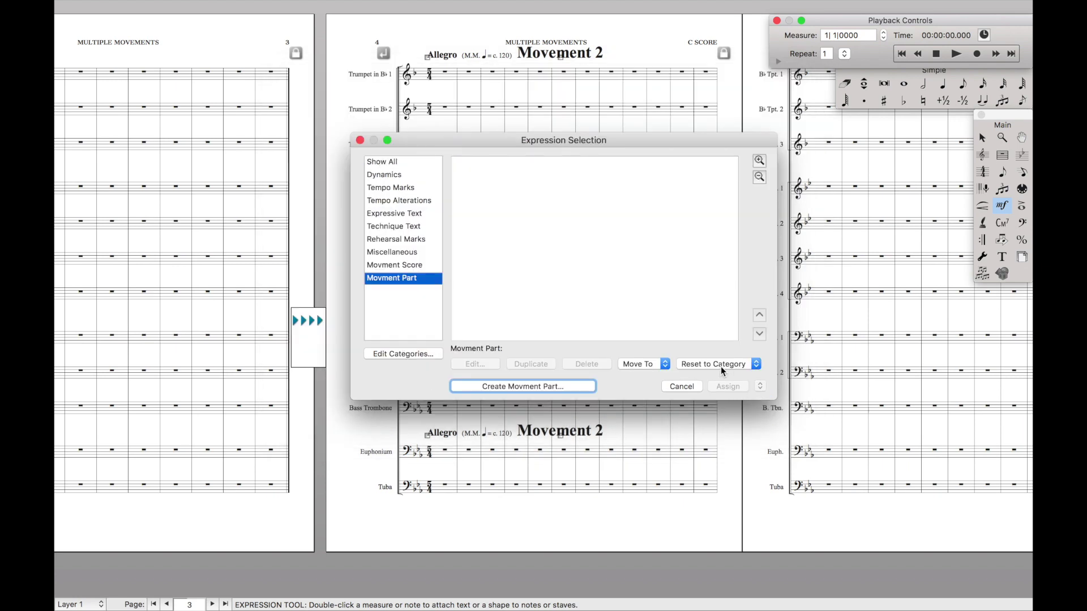
- Create a Movement 2 text expression in the Movment Part category and assign it to the start of the second movement
left_click(547, 389)
type("Movement 2")
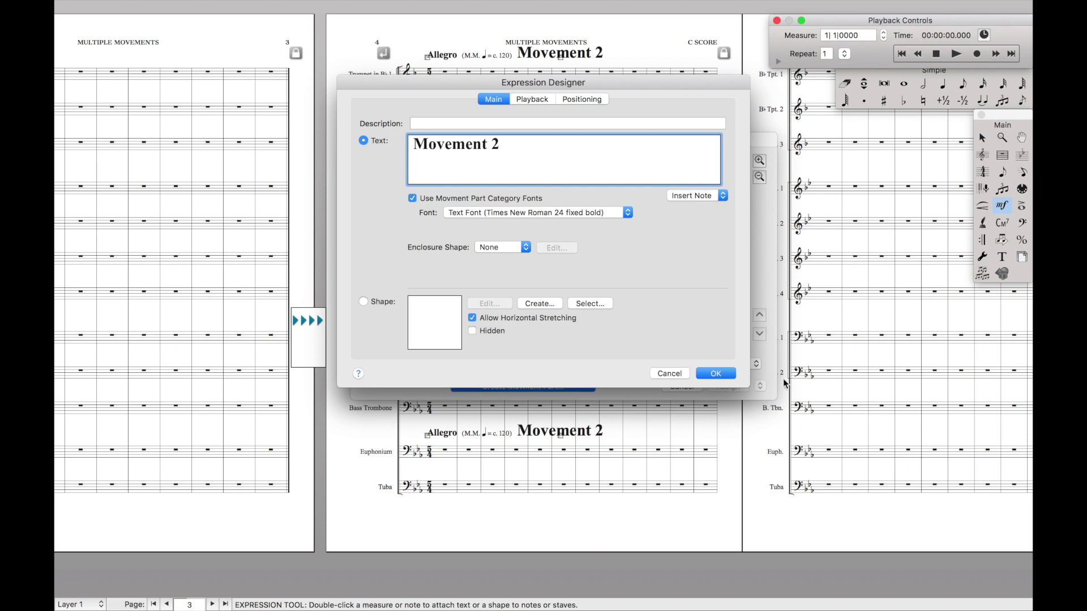
key("Return")
left_click(731, 388)
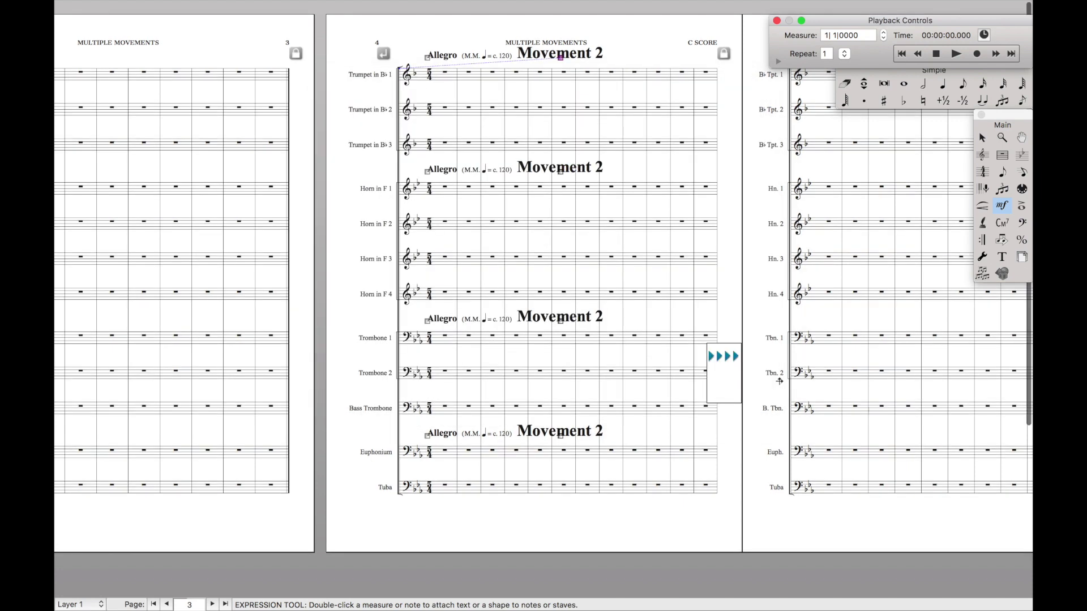
left_click_drag(561, 323, 640, 329)
- Examine the page margins and the margins of system 4 in the Trumpet 1 part
key("super+alt+period")
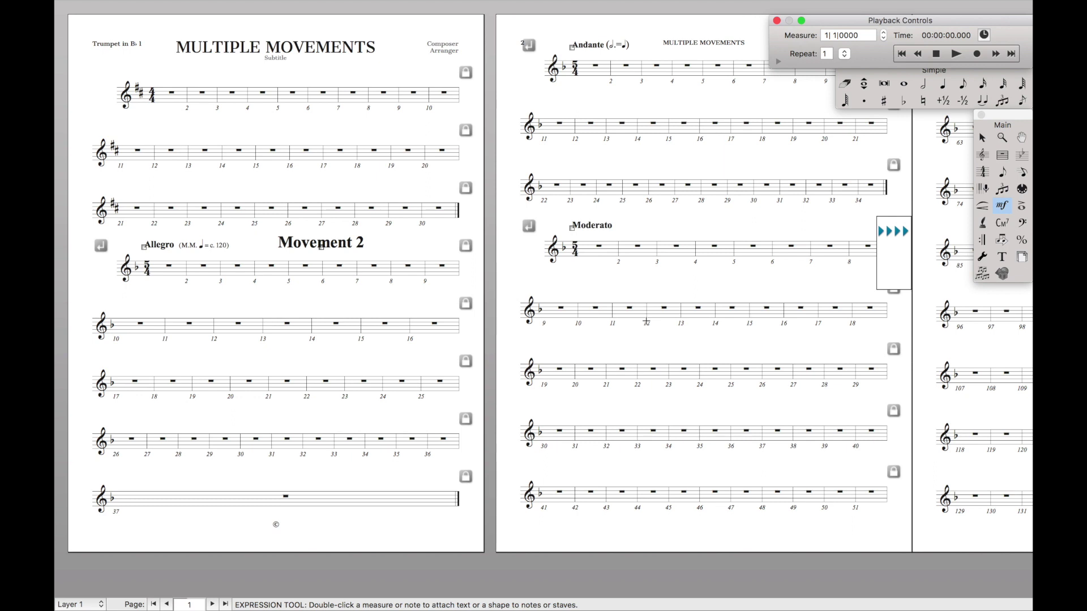
left_click(1022, 257)
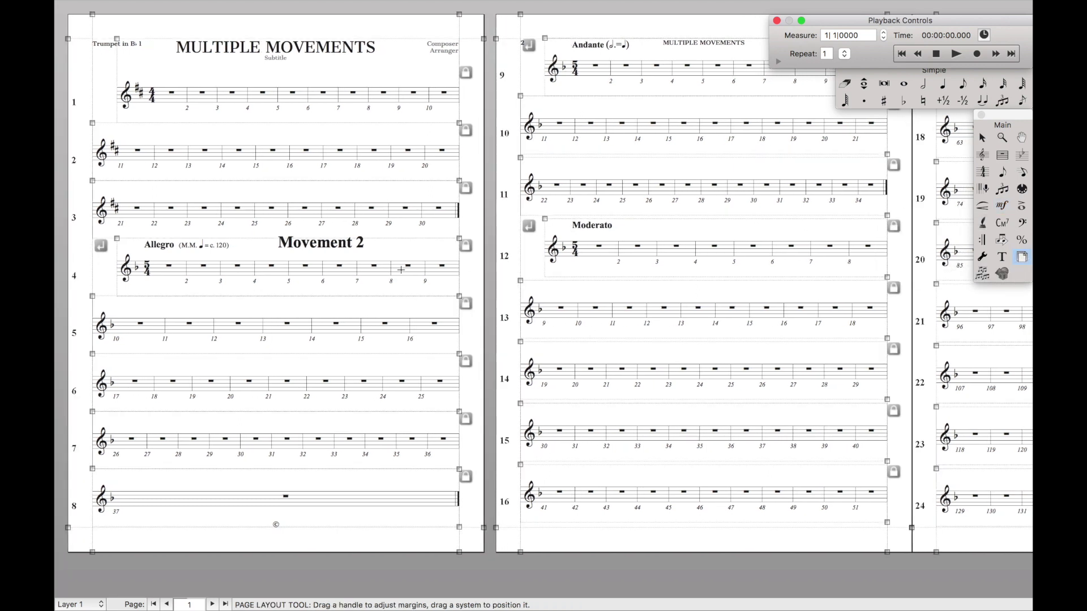
left_click(498, 7)
mouse_move(548, 189)
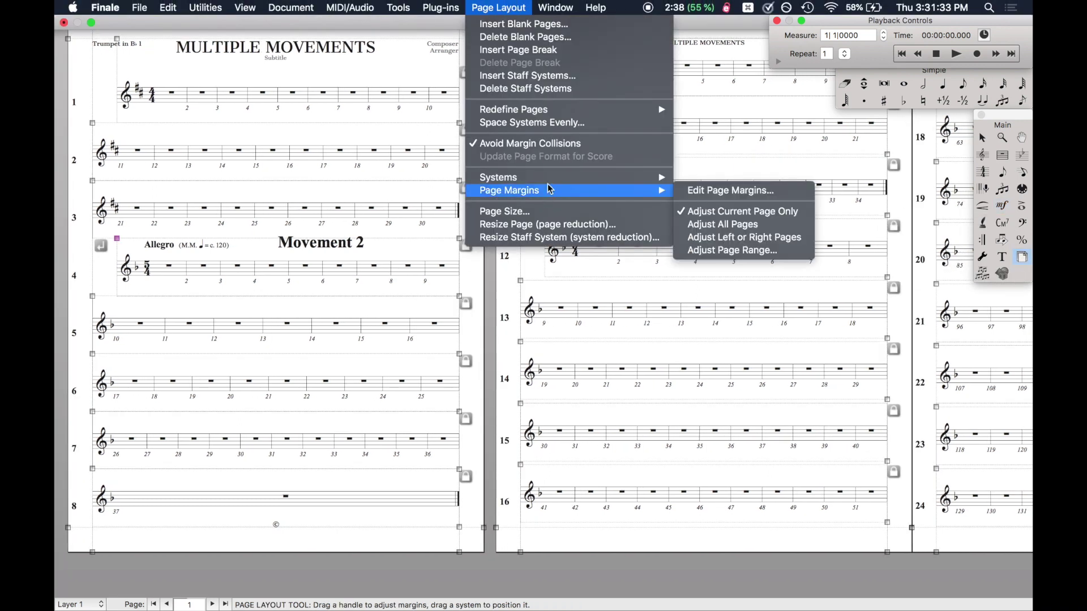
left_click(714, 191)
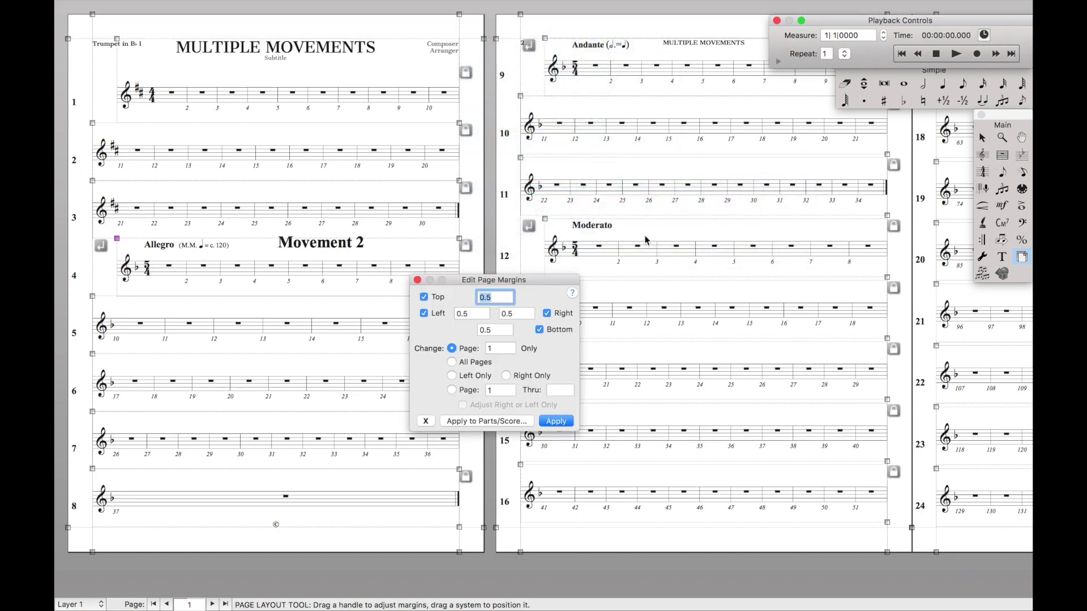
left_click(418, 280)
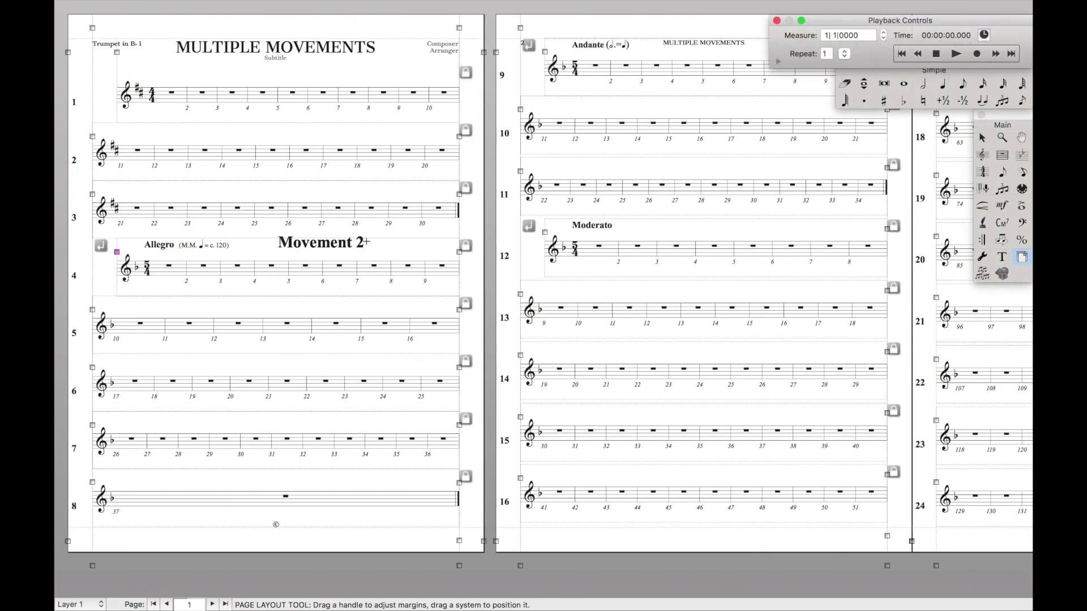
left_click(482, 7)
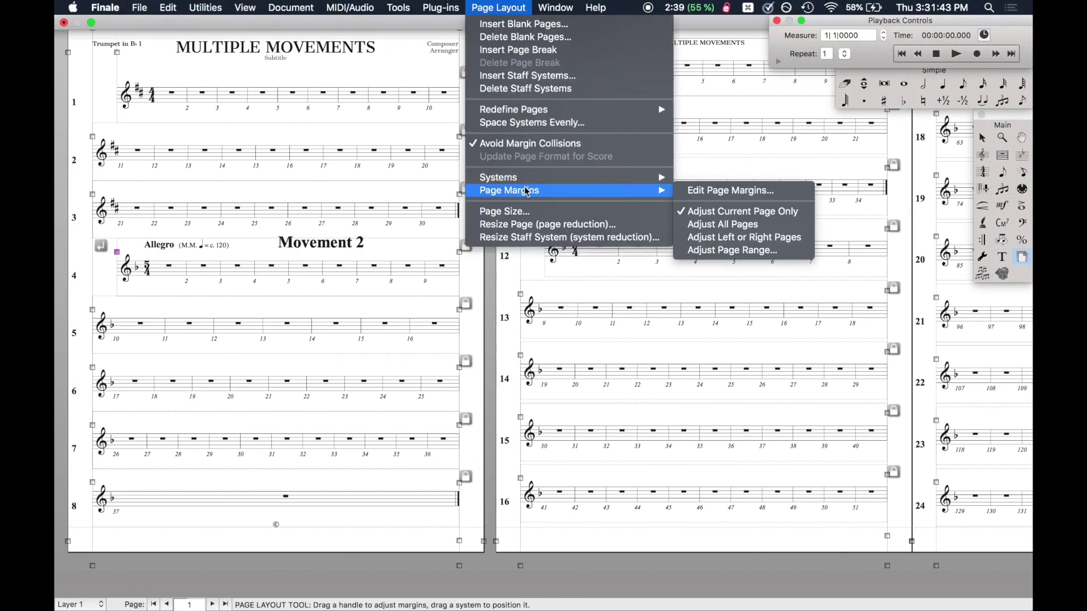
mouse_move(541, 177)
left_click(743, 184)
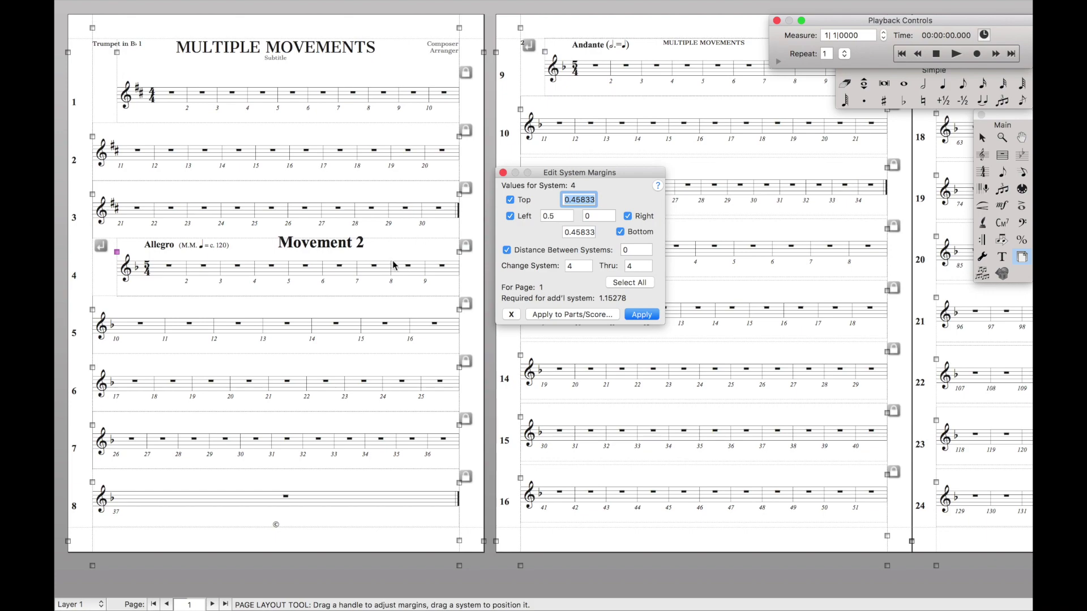
left_click(503, 173)
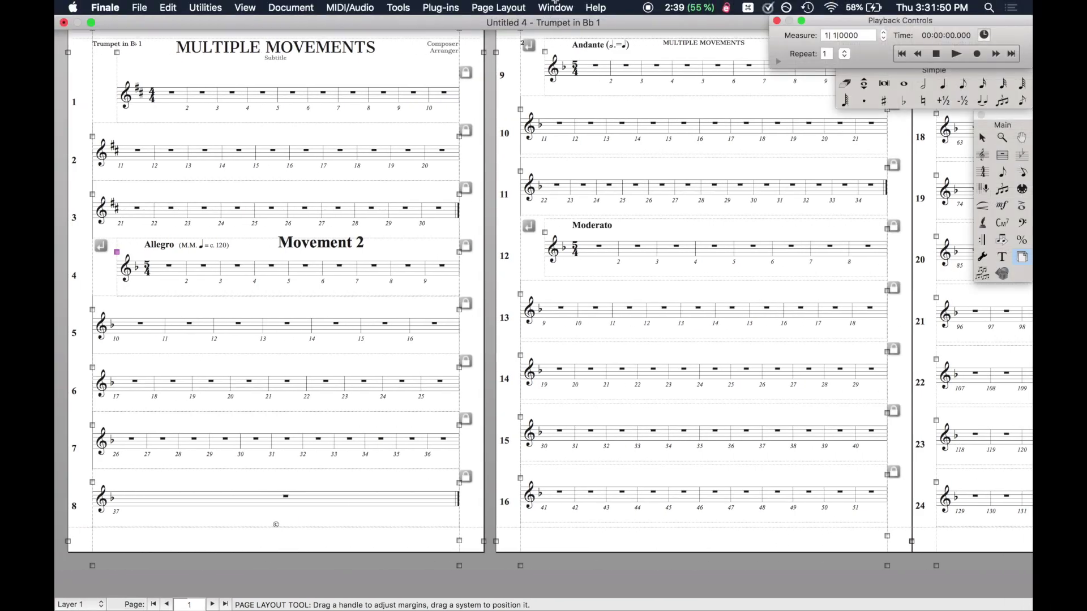
- Check the resulting system scaling of the Trumpet 1 part in the Resize Staff System settings without changing anything
left_click(511, 8)
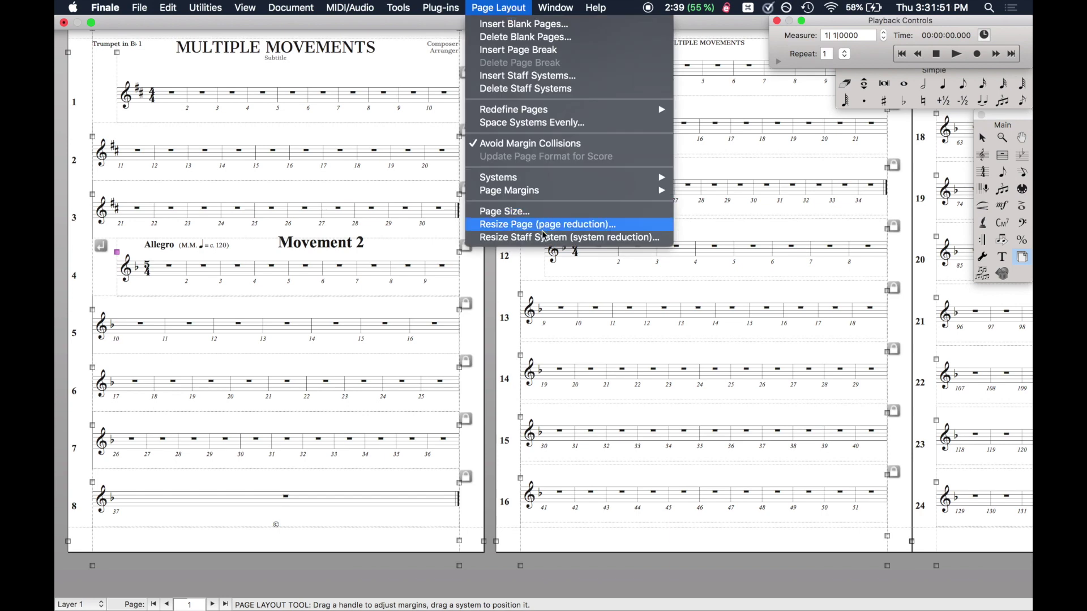
left_click(616, 237)
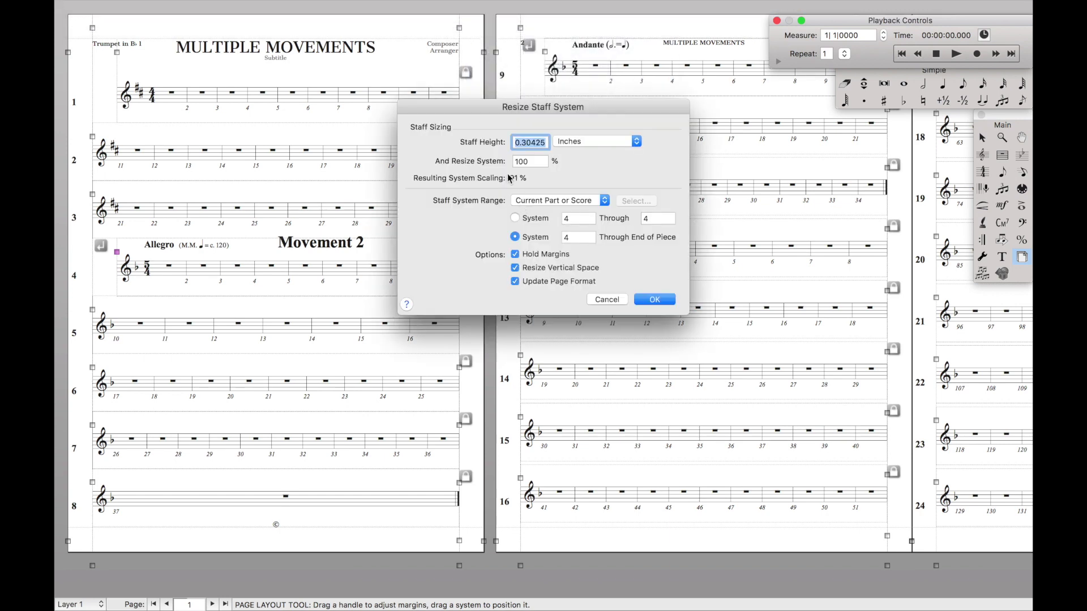
left_click(607, 300)
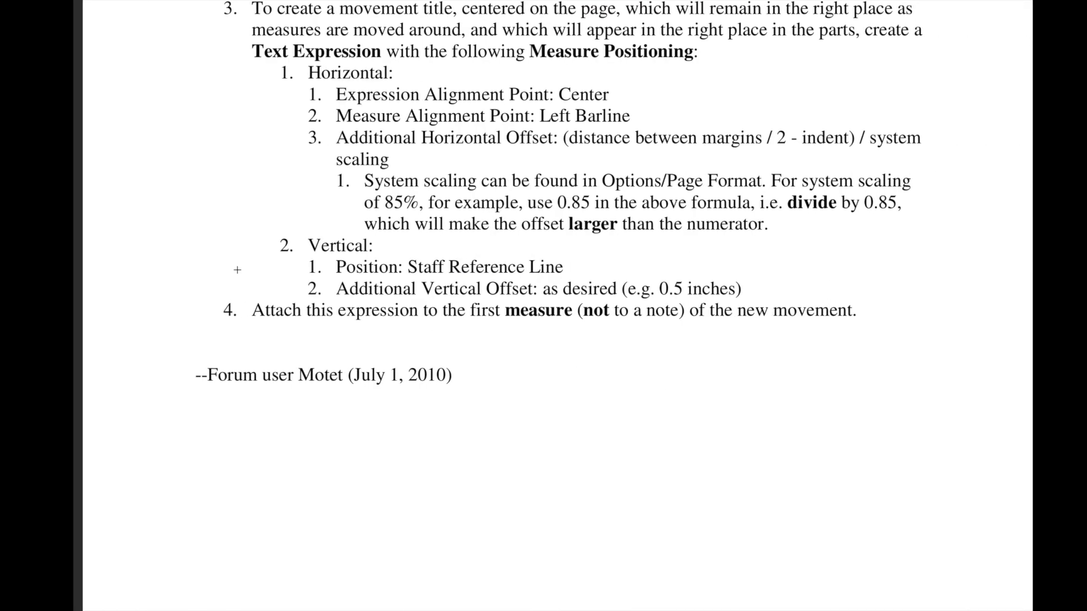
scroll(237, 270, "right", 2)
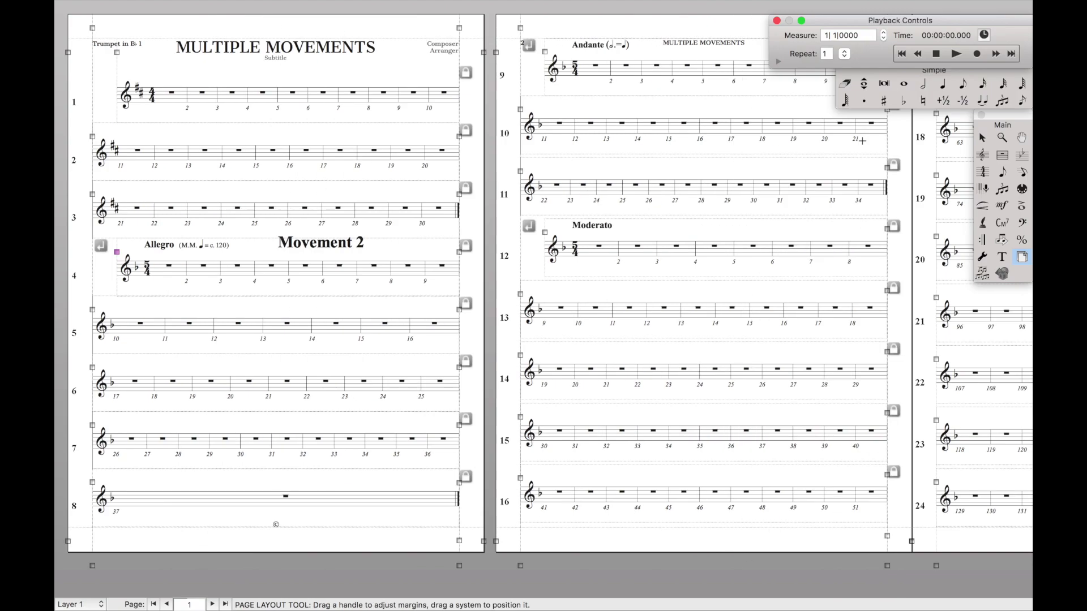
- Set the Movment Part category's additional horizontal offset to 3.5714 and check the title in the Trumpet 1 part
key("super+alt+period")
key("super+alt+comma")
key("super+alt+comma")
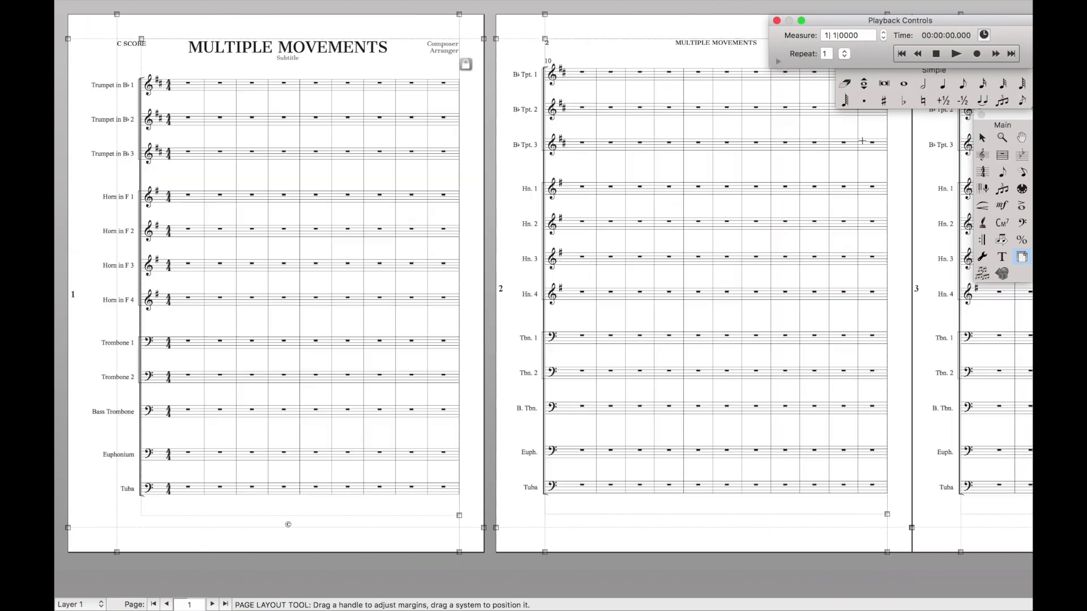
scroll(862, 141, "right", 15)
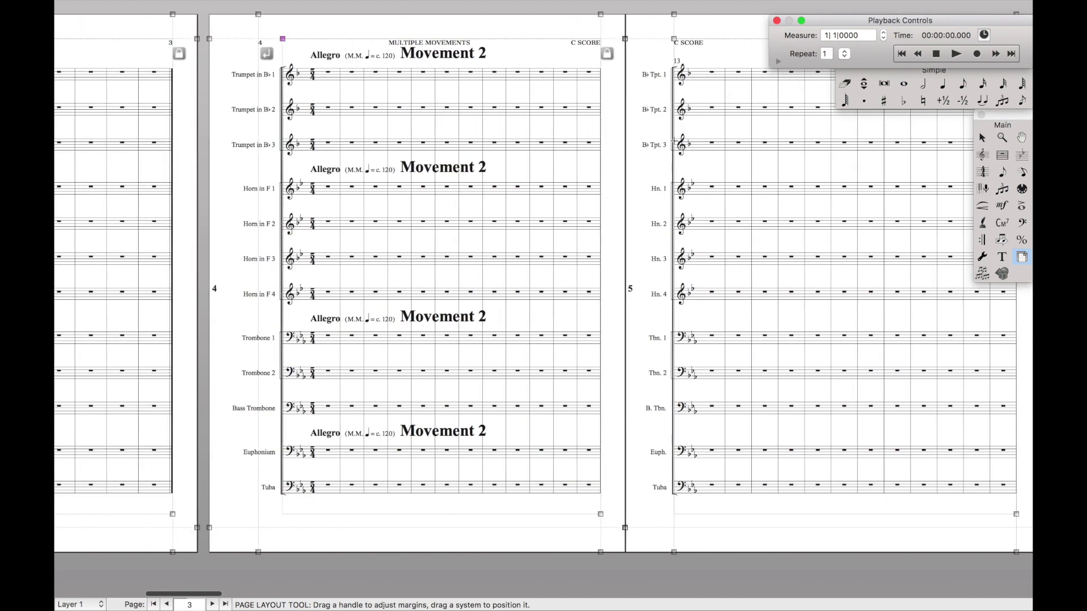
key("ctrl+e")
left_click_drag(395, 152, 474, 189)
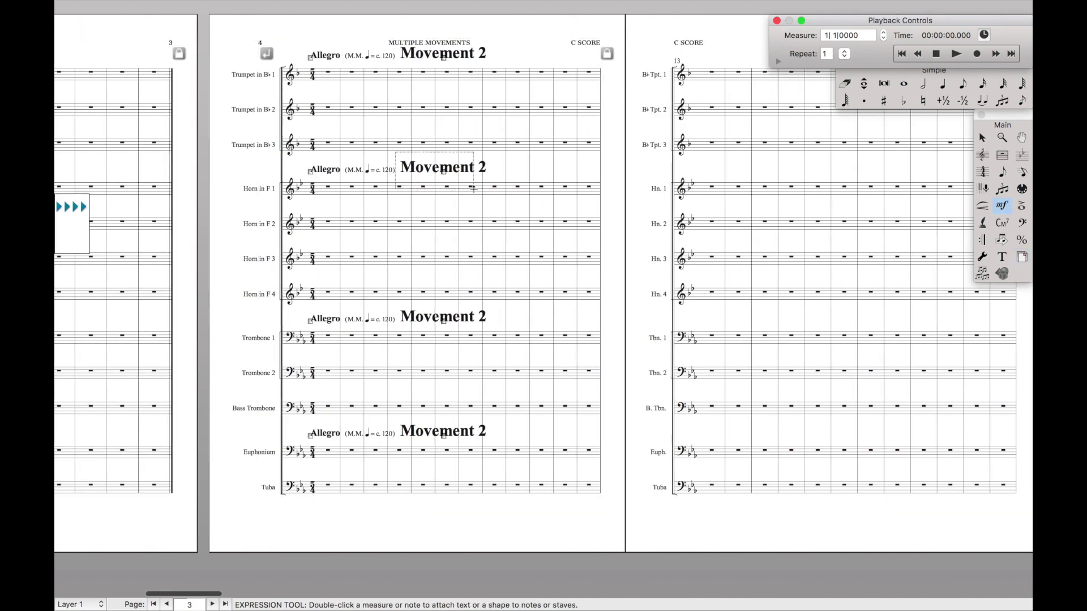
double_click(472, 189)
left_click(392, 278)
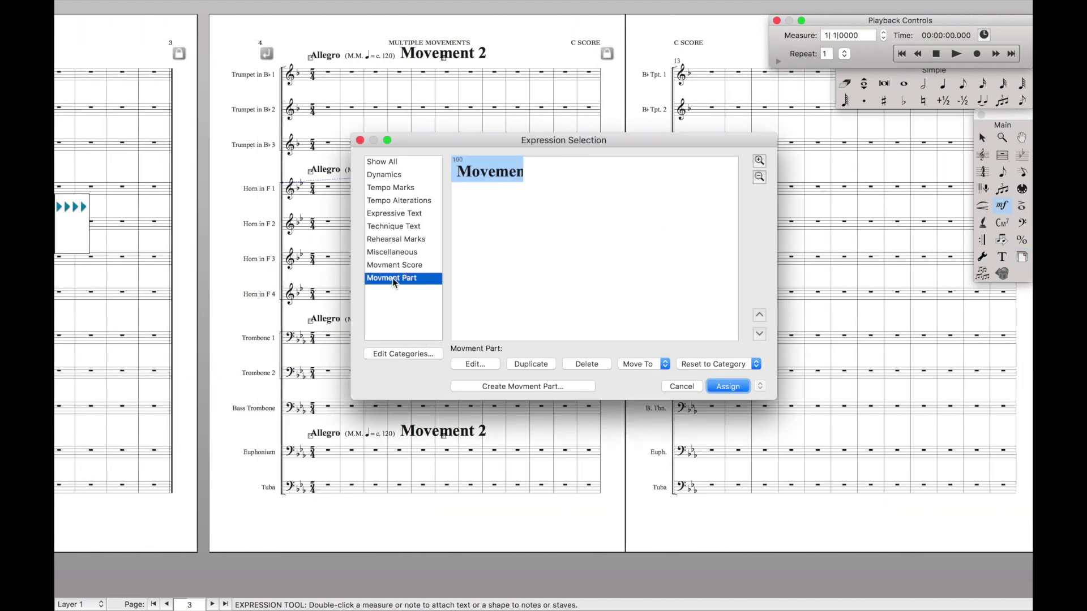
left_click(415, 356)
double_click(549, 253)
type("3.5714")
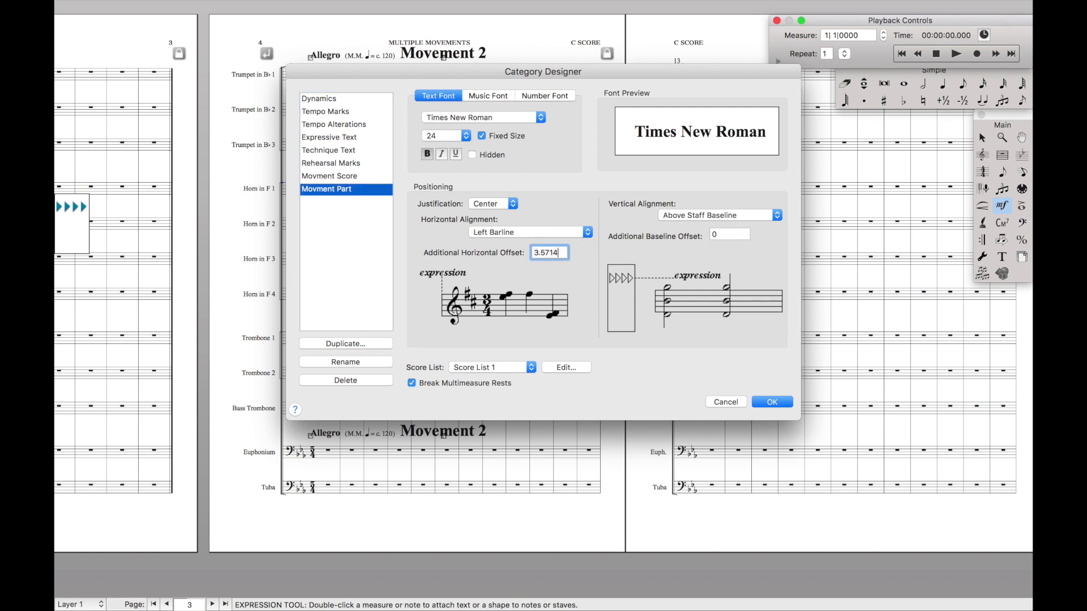
left_click(772, 402)
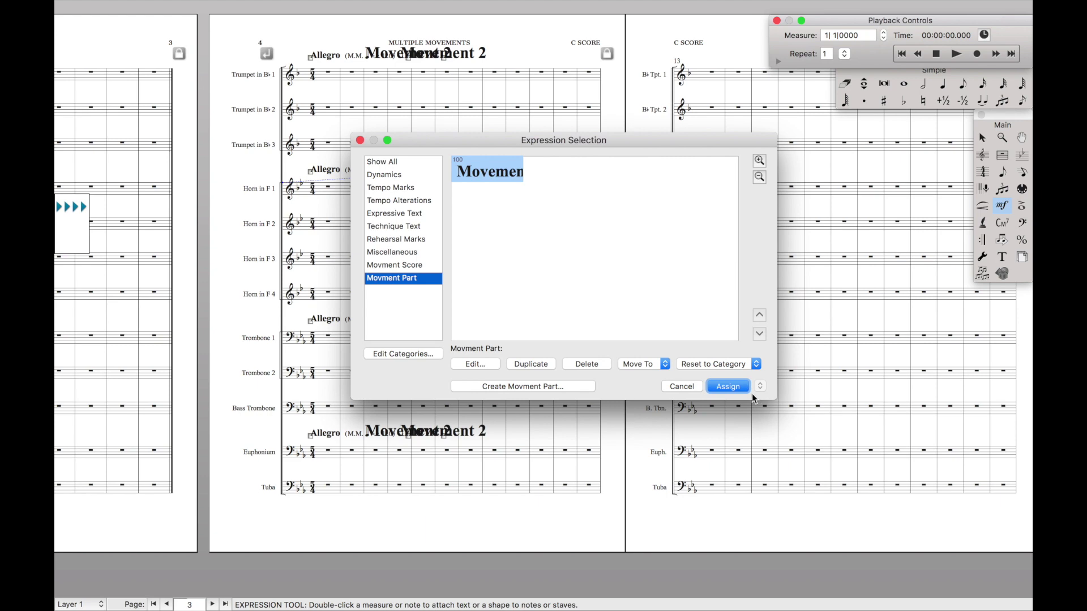
left_click(737, 390)
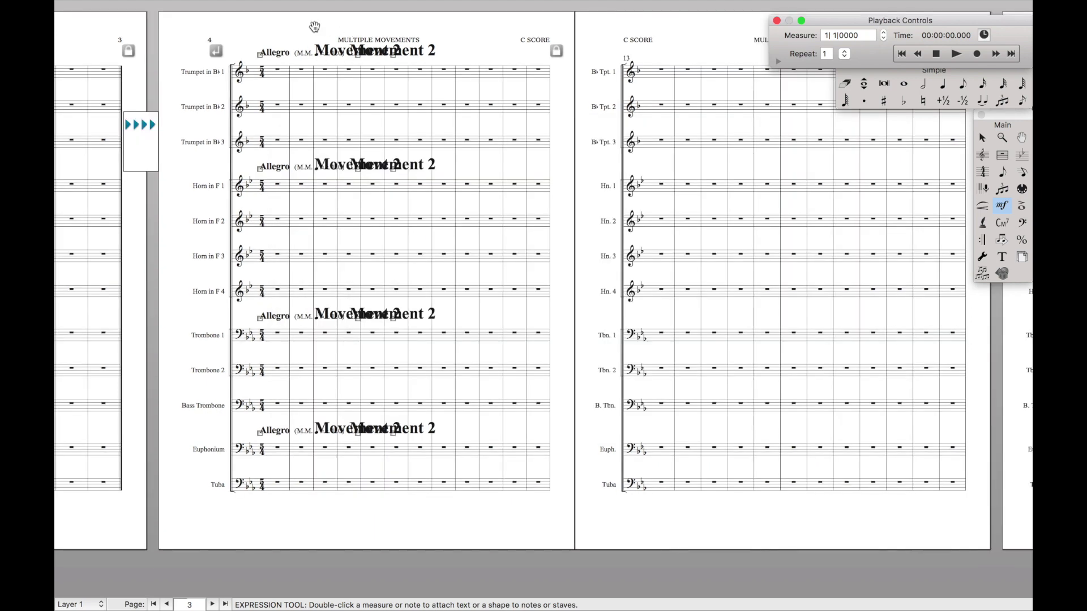
key("alt+super+period")
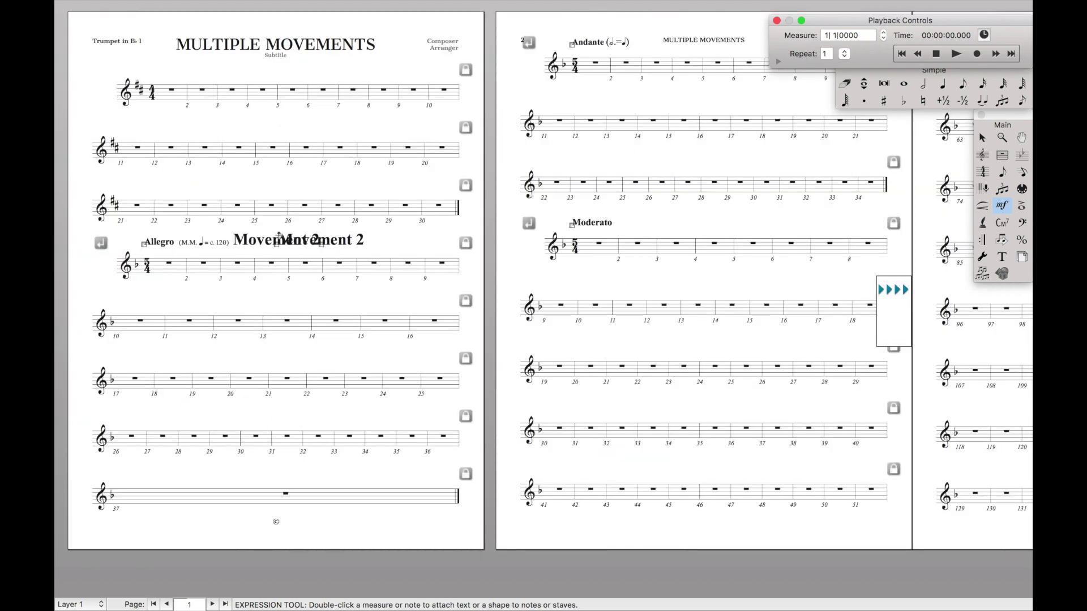
key("super+alt+grave")
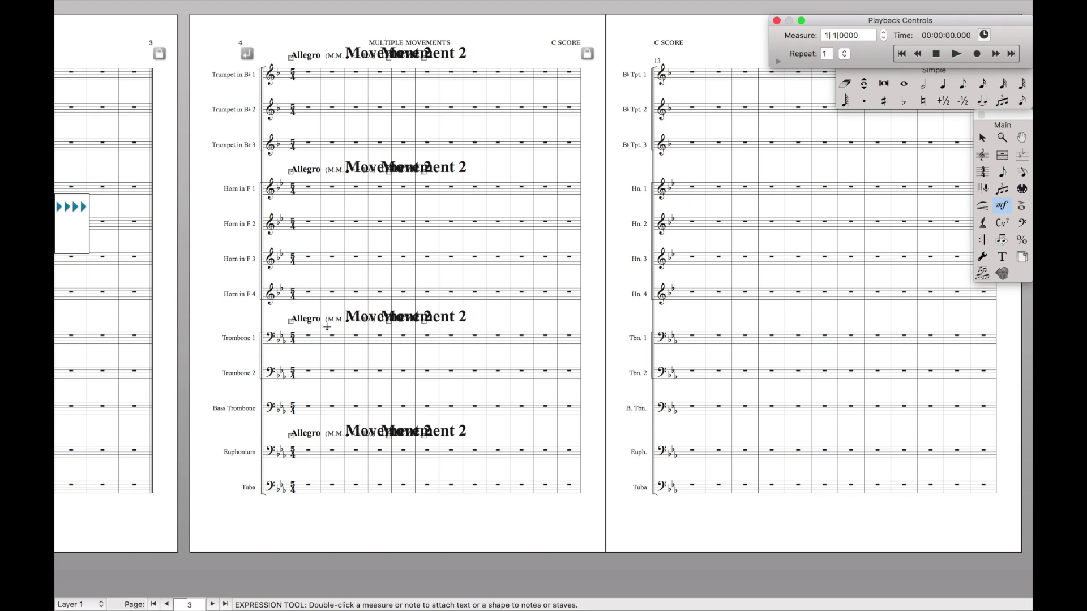
- Duplicate the Movement 2 expression in the Movment Score category as Movement 3 and assign it to the start of the third movement
scroll(470, 377, "right", 15)
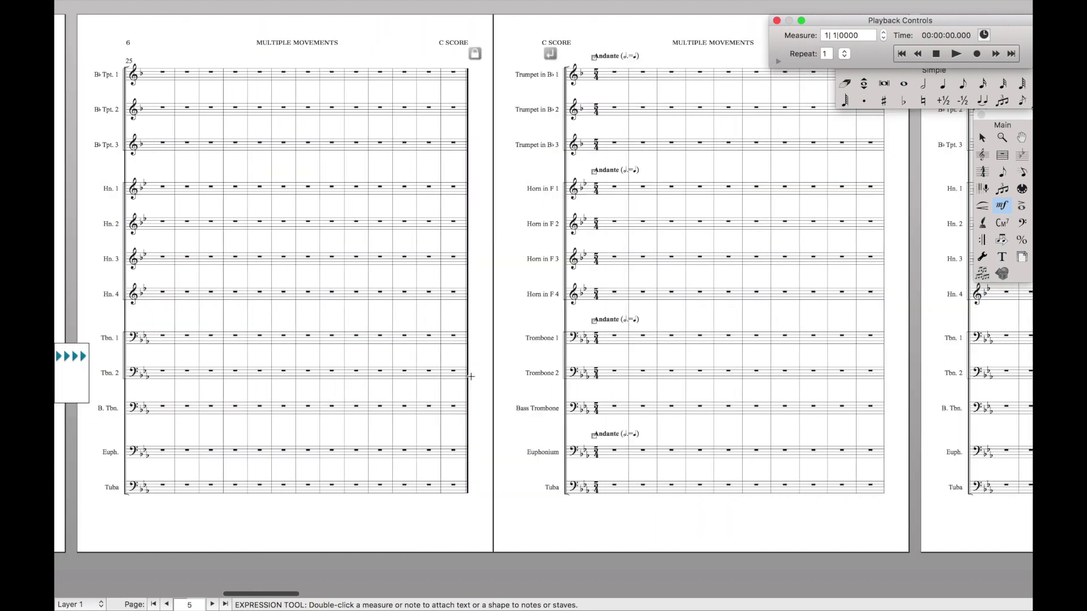
double_click(393, 74)
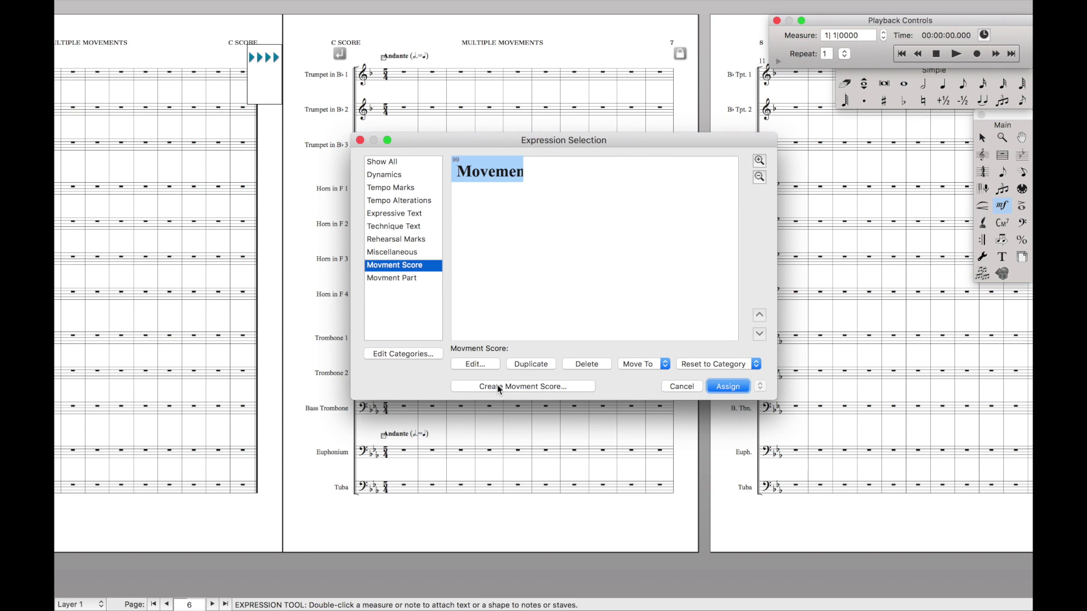
left_click(525, 364)
left_click(484, 366)
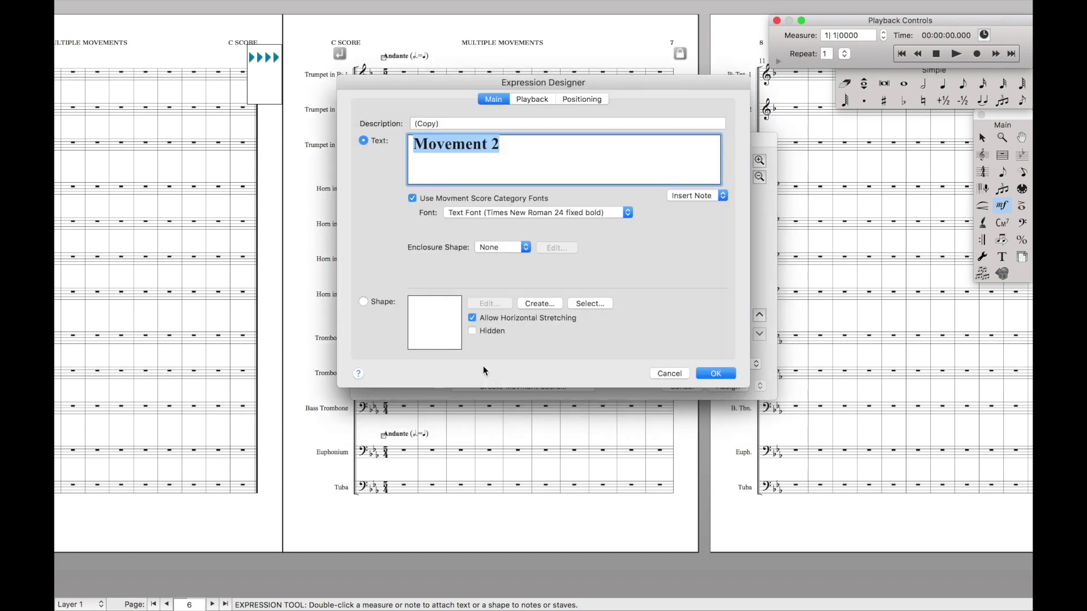
key("Right")
key("BackSpace")
type("3")
key("Return")
key("Return")
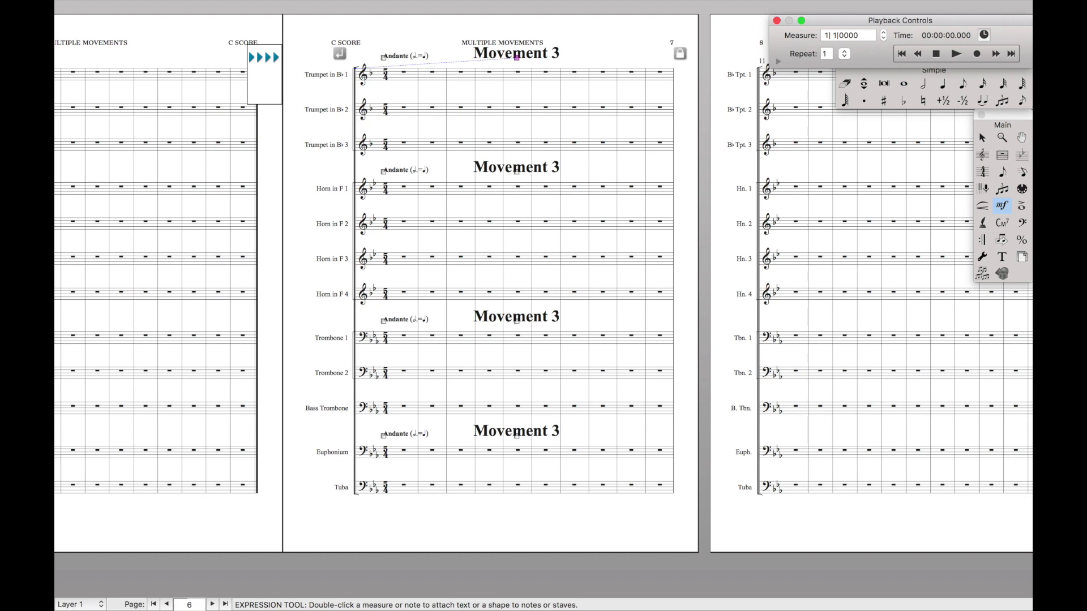
- Duplicate the Movement 2 expression in the Movment Part category as Movement 3 and assign it to the third movement's first measure
double_click(399, 80)
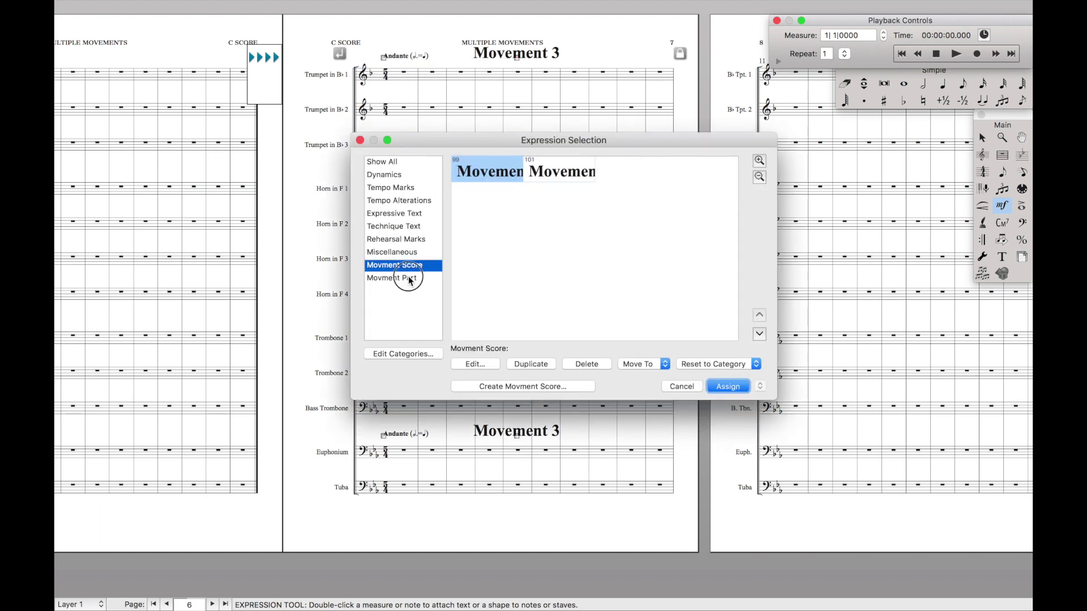
left_click(409, 280)
left_click(527, 365)
left_click(489, 365)
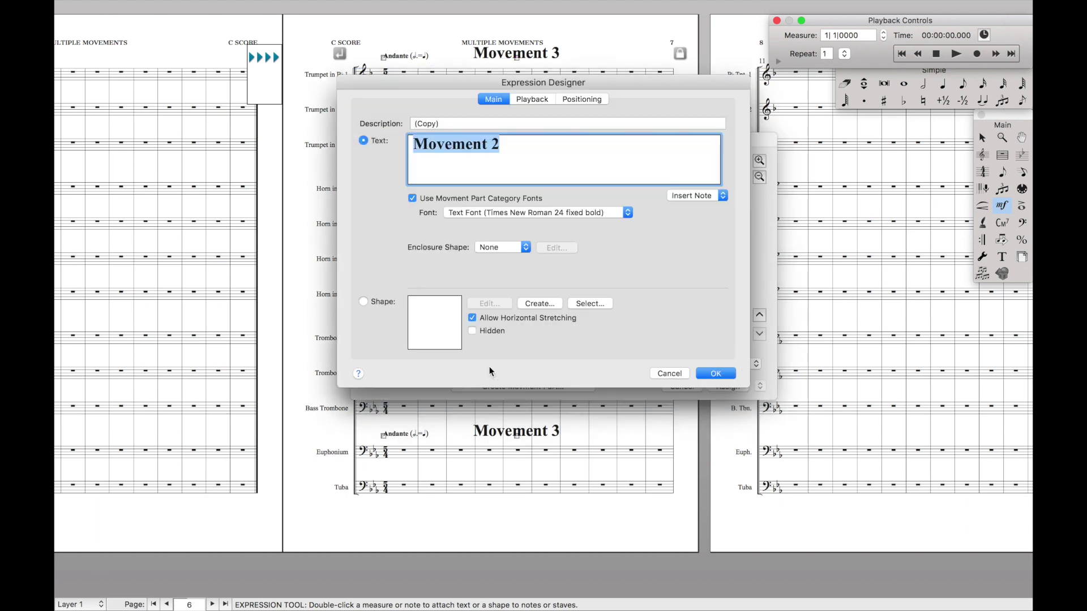
key("Right")
key("BackSpace")
type("3")
key("Return")
key("Return")
- Create a Movement 4 expression from a duplicate in the Movment Part category and assign it to the start of the fourth movement
scroll(490, 365, "right", 20)
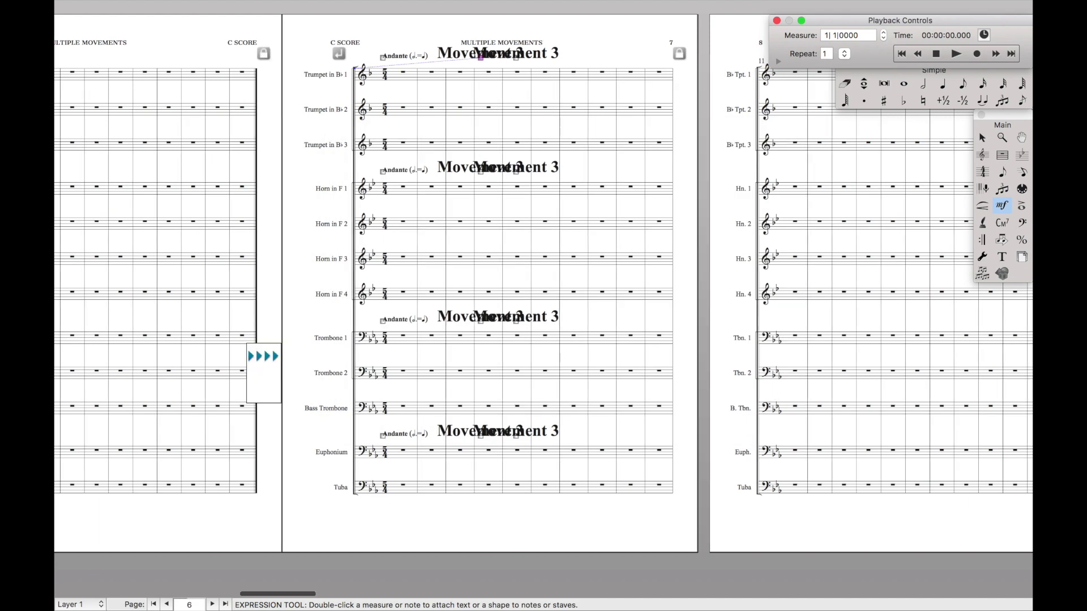
double_click(262, 56)
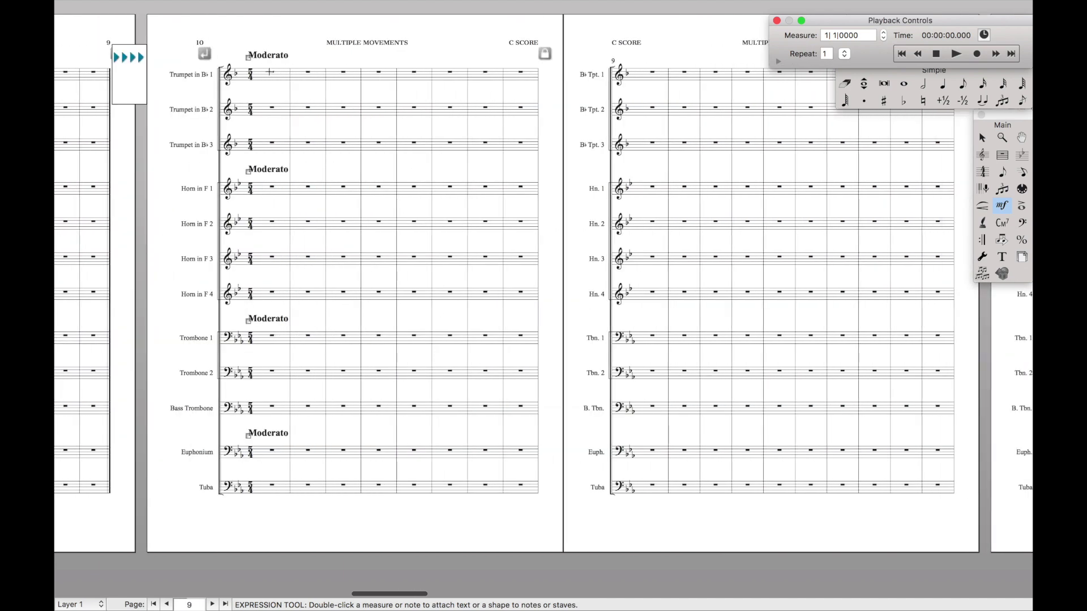
left_click(528, 365)
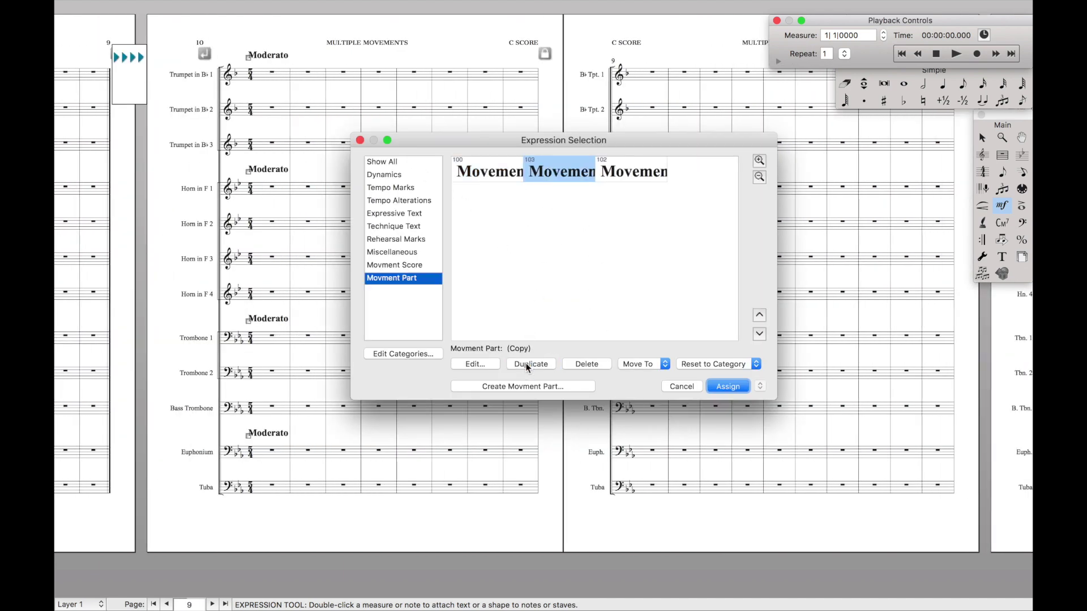
left_click(492, 369)
key("BackSpace")
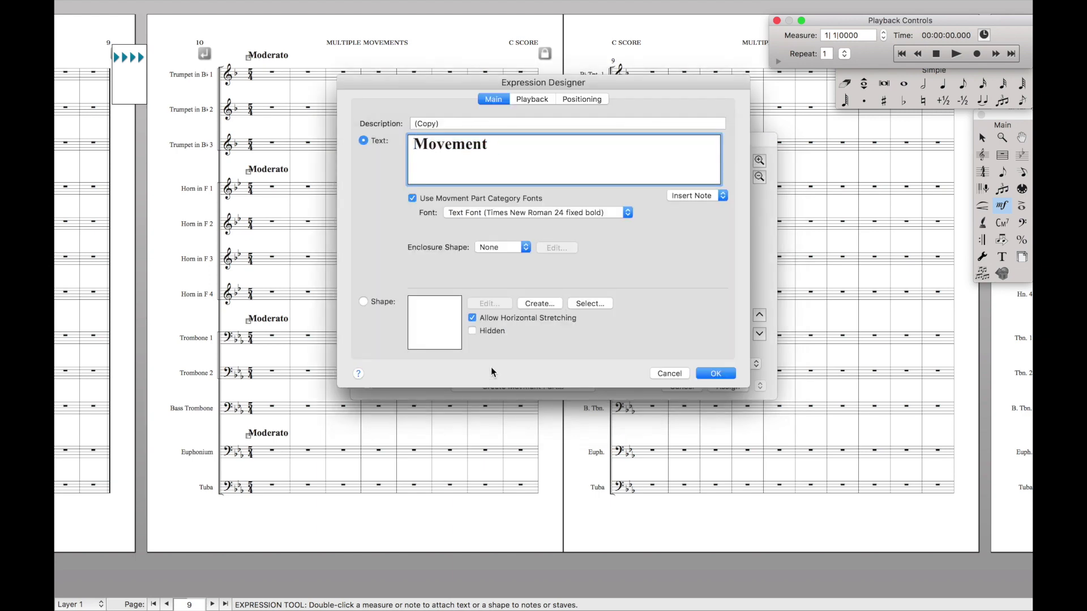
type("4")
key("Return")
key("Return")
- Create a Movement 4 expression from a duplicate in the Movment Score category and assign it to the fourth movement's first measure
double_click(260, 77)
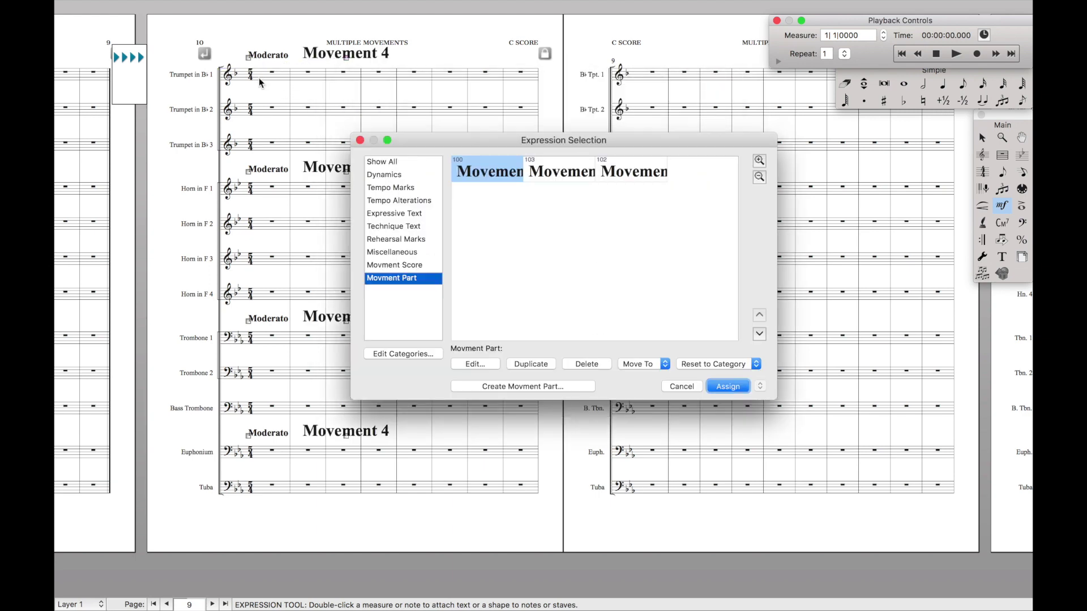
left_click(382, 270)
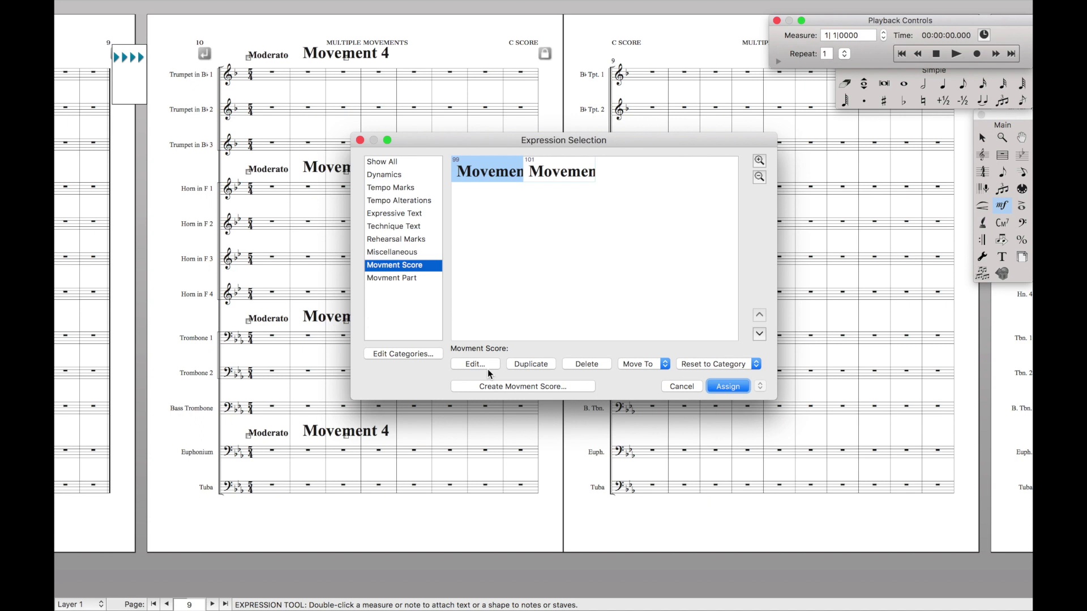
left_click(518, 363)
left_click(484, 364)
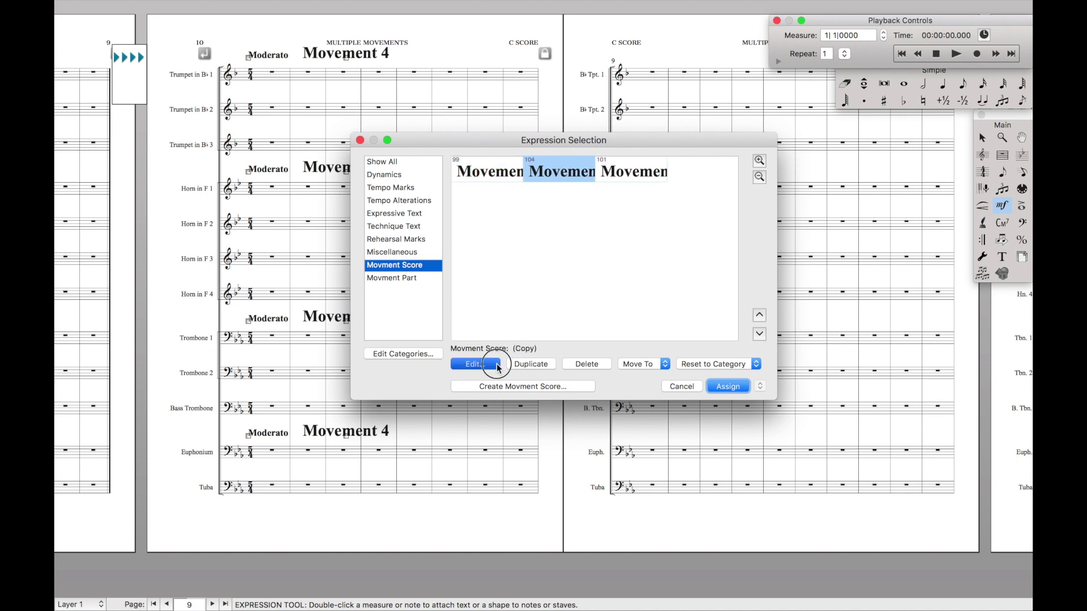
type("4")
key("Return")
key("Return")
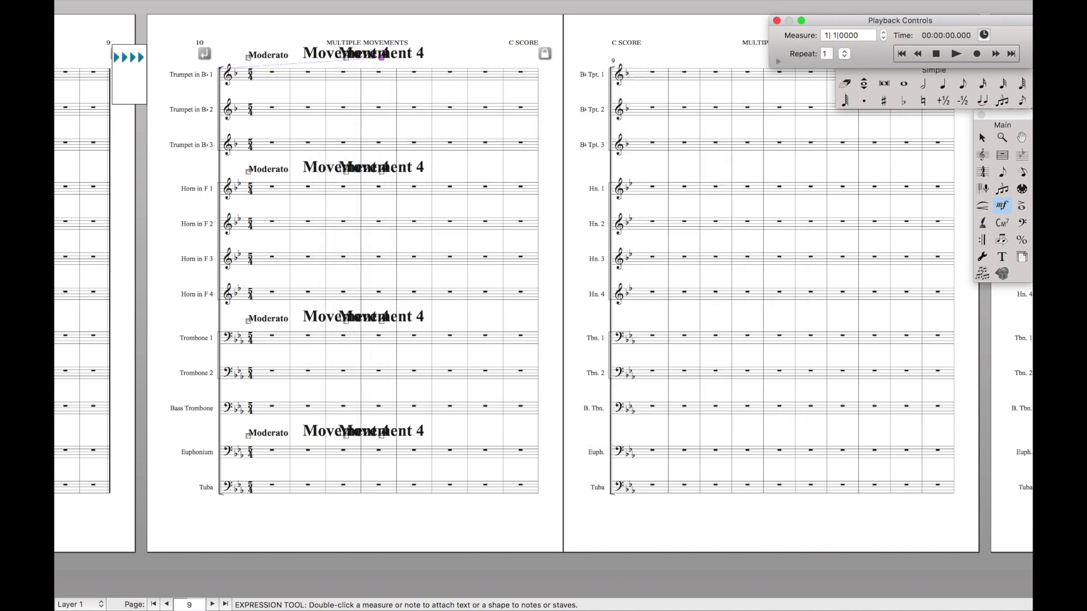
- Check the movement titles in the Trumpet 1 part and return to the score
key("Escape")
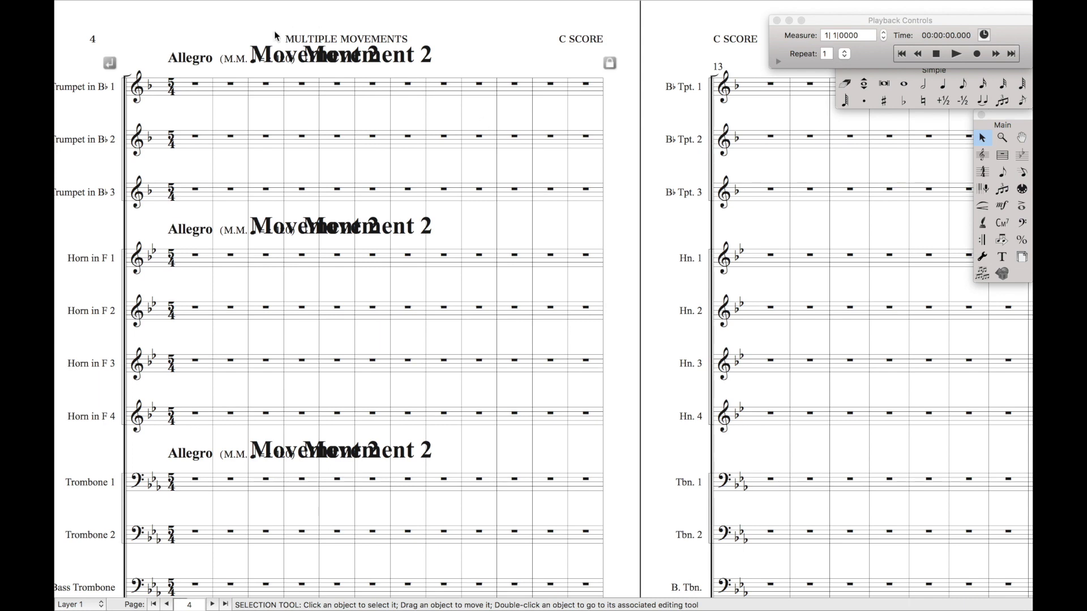
key("alt+super+period")
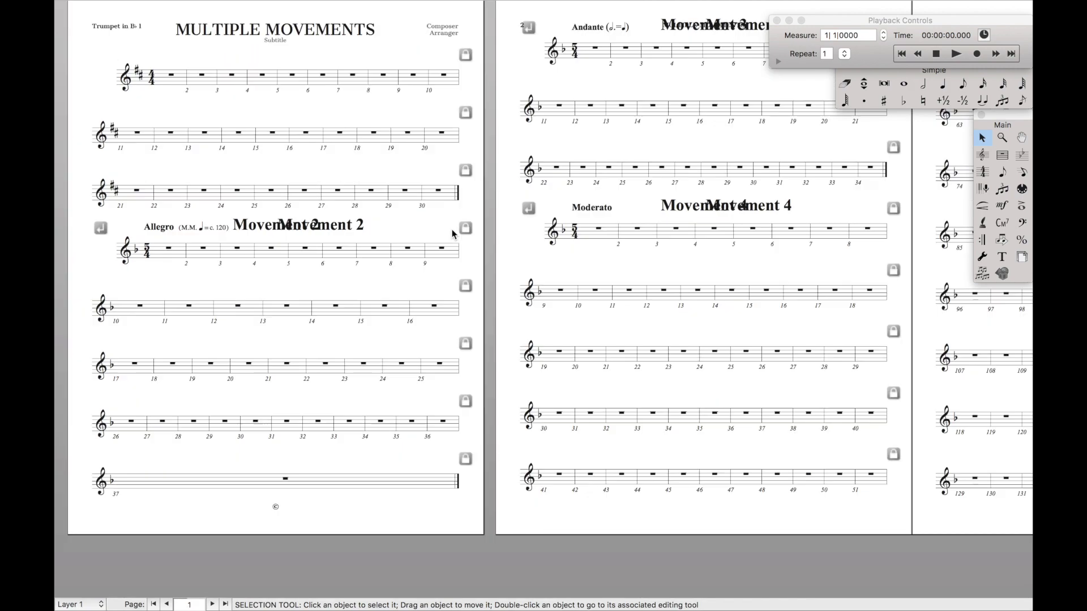
key("super+alt+bracketleft")
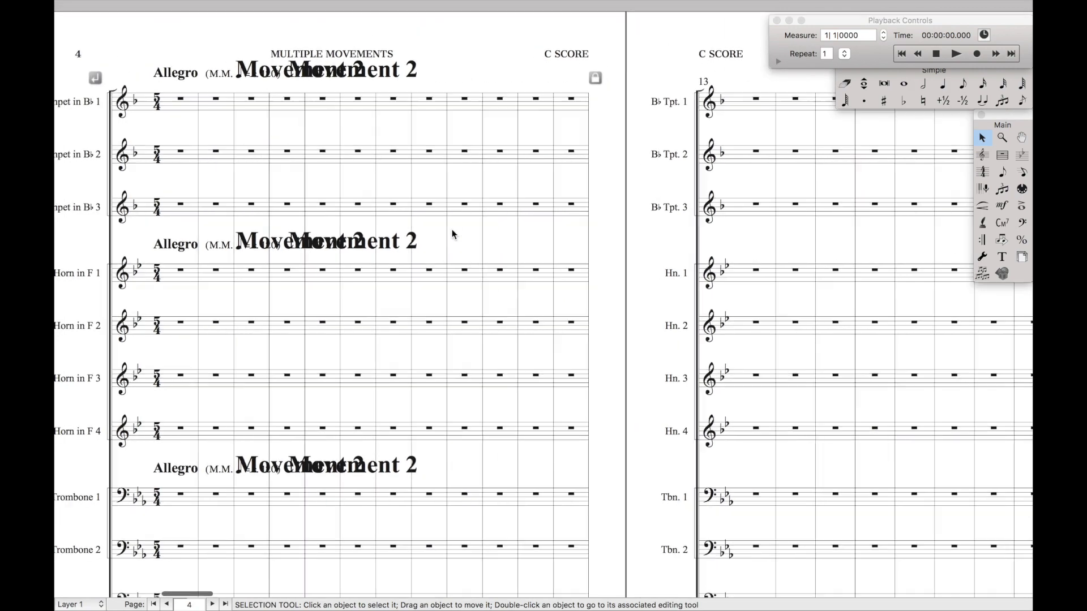
- Set the Movment Part category's score list to Score List 7
key("e")
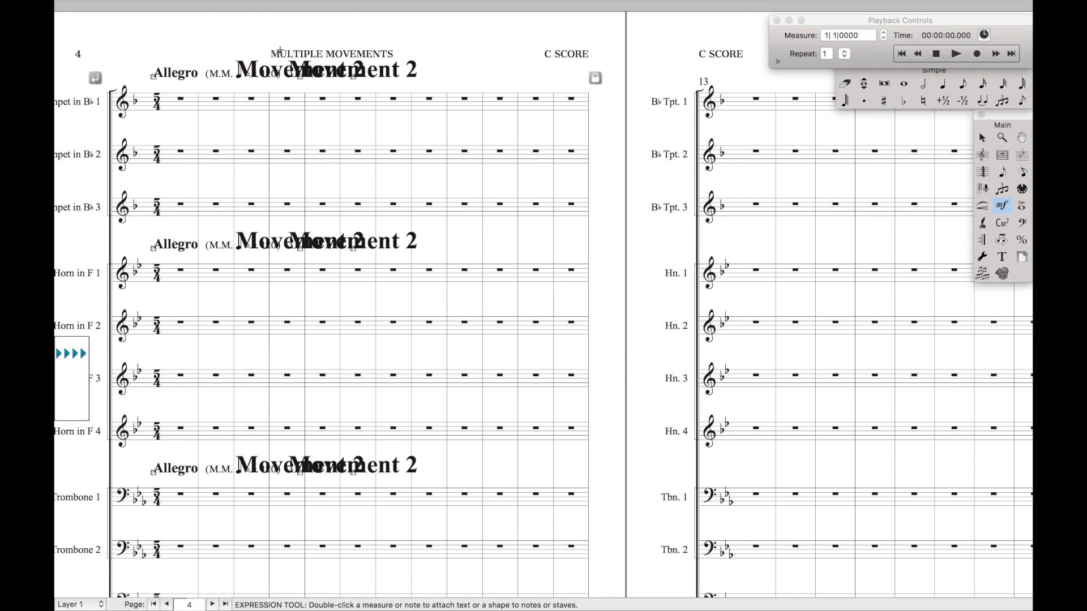
double_click(338, 127)
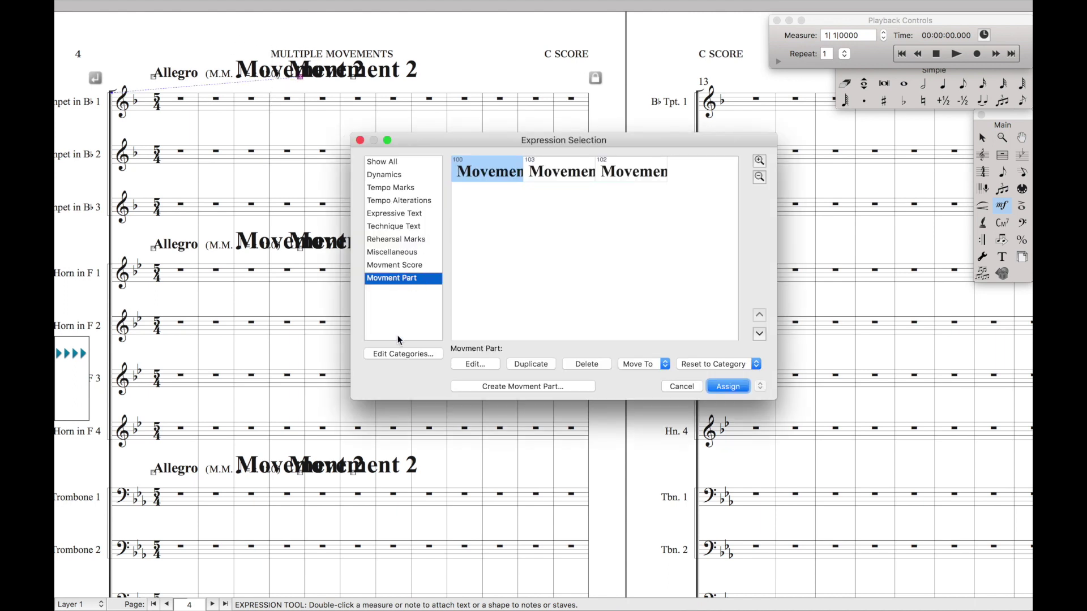
left_click(396, 352)
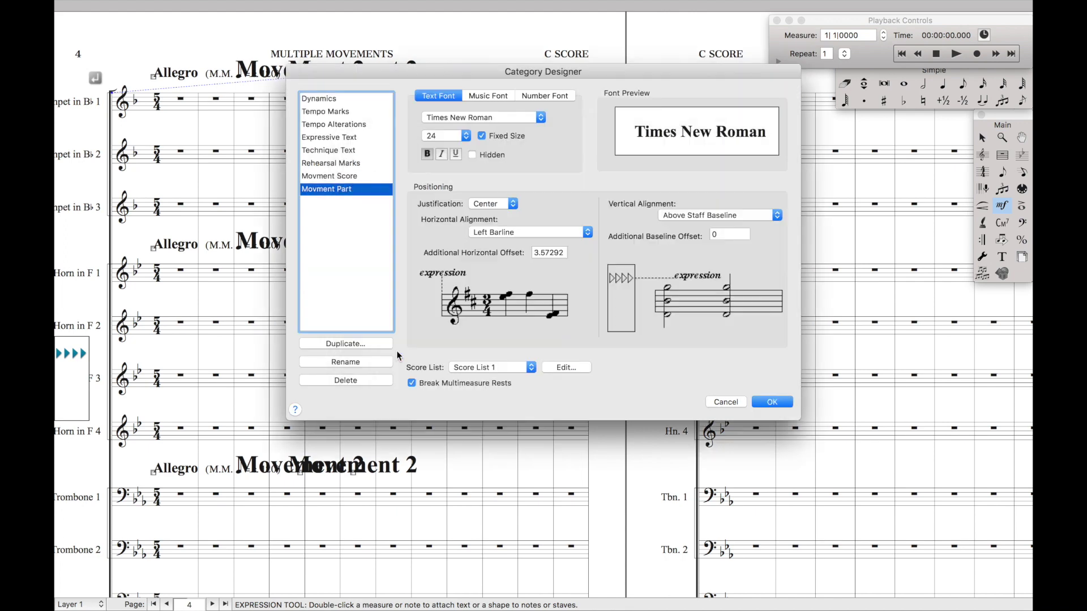
left_click(478, 368)
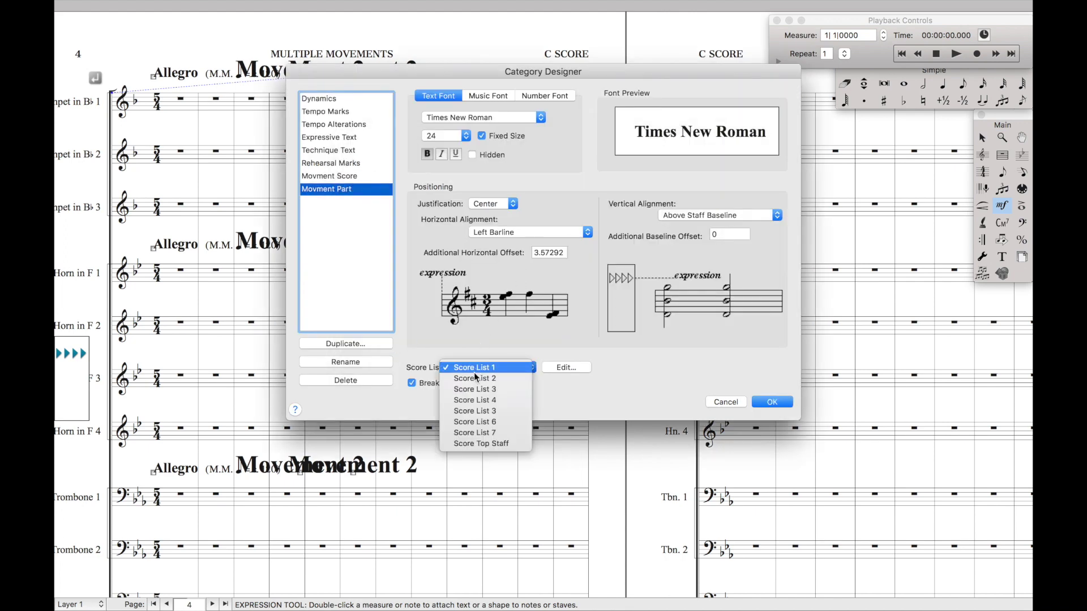
left_click(497, 433)
- Rename Score List 7 as Part Only and turn off its Top Staff display in the score, keeping it for parts
left_click(566, 367)
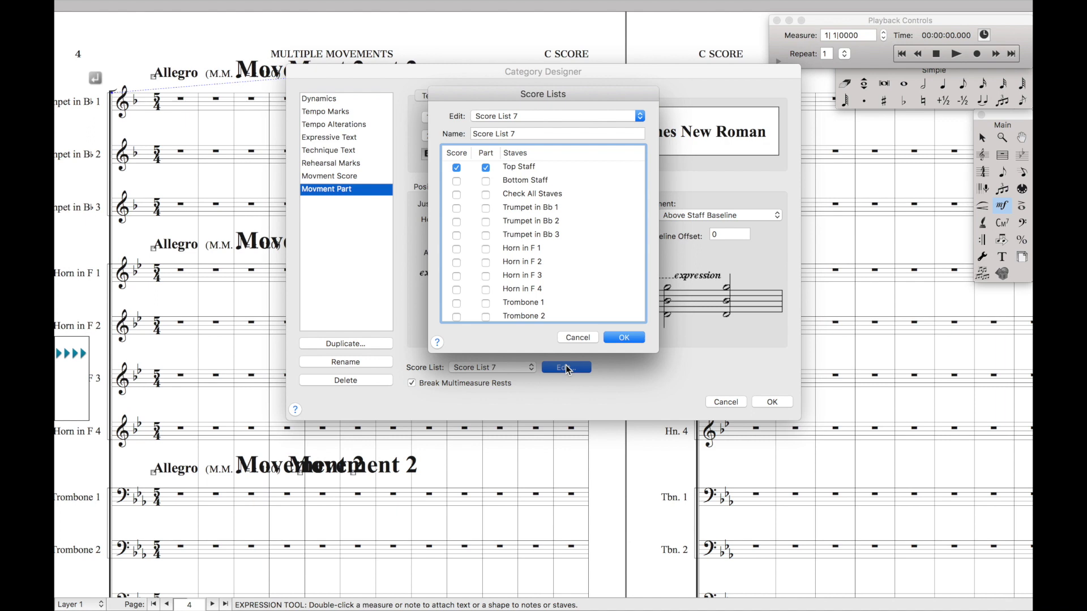
left_click(485, 167)
key("shift+Tab")
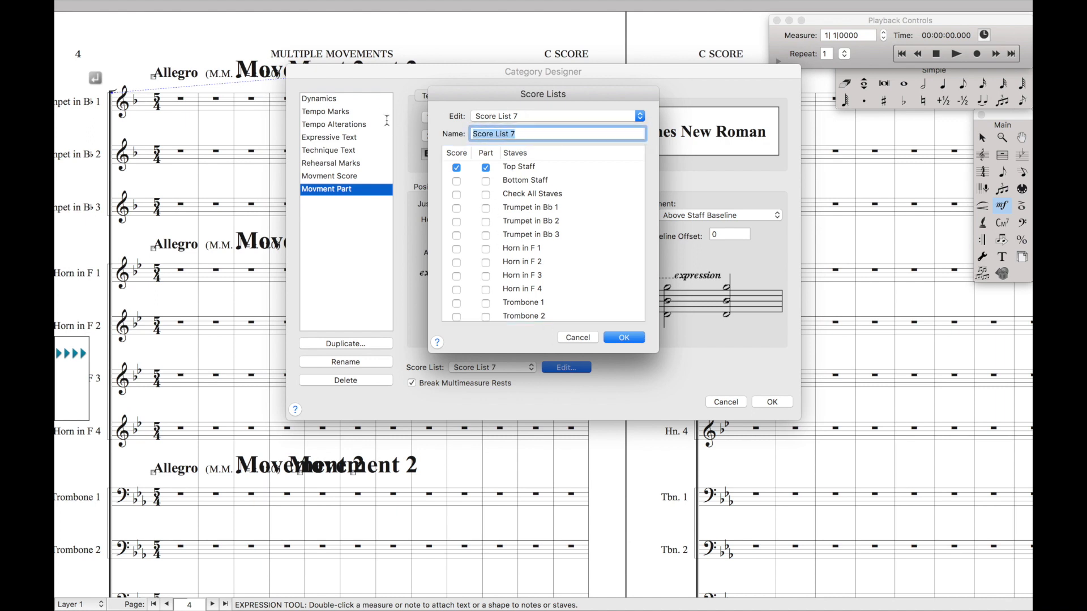
type("Part Only")
left_click(457, 167)
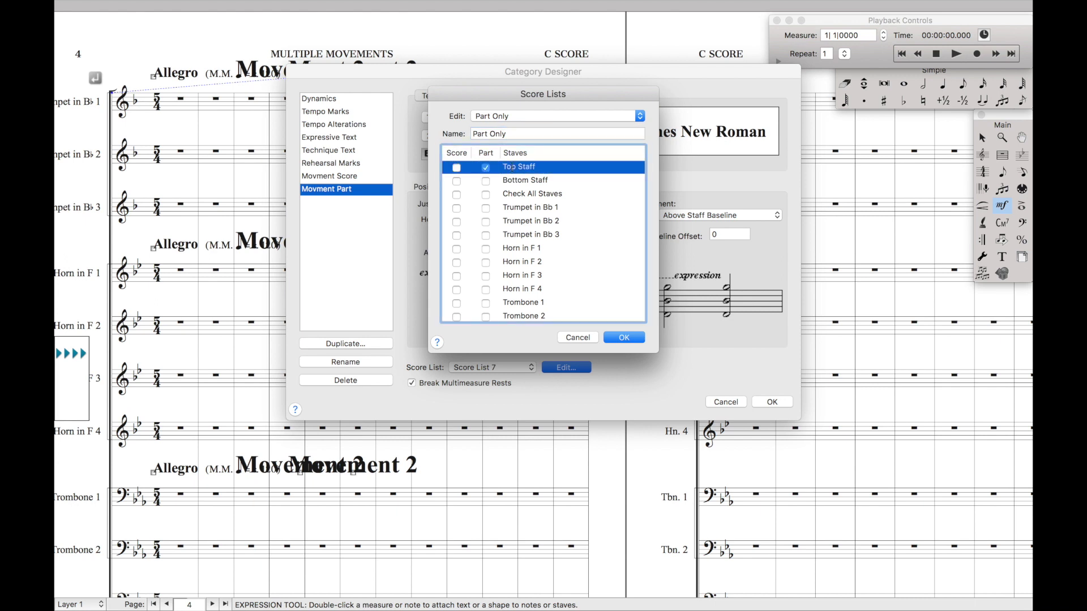
left_click(623, 338)
left_click(773, 402)
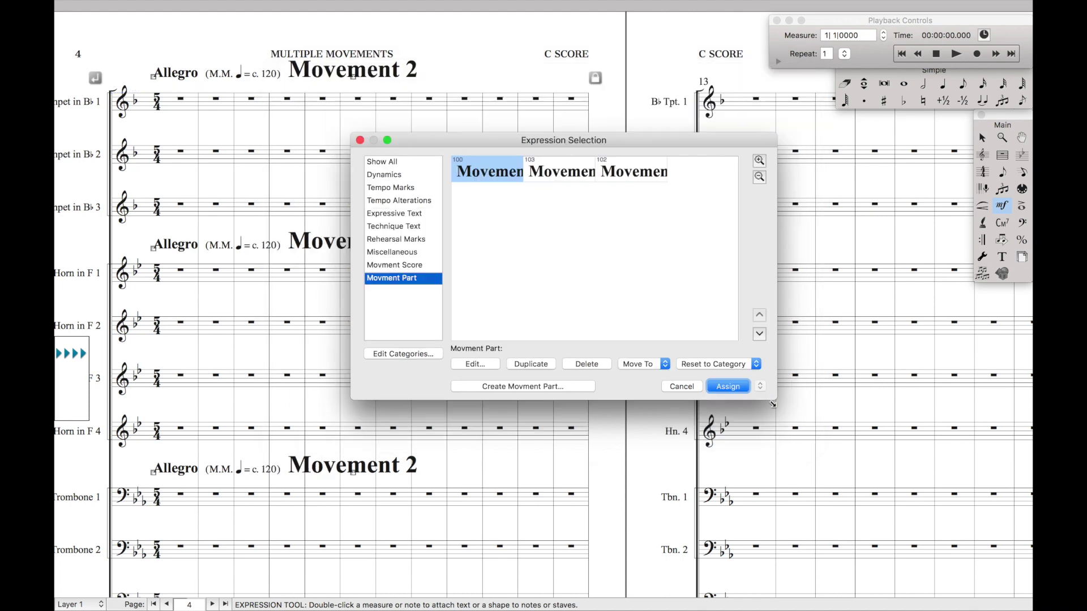
left_click(739, 387)
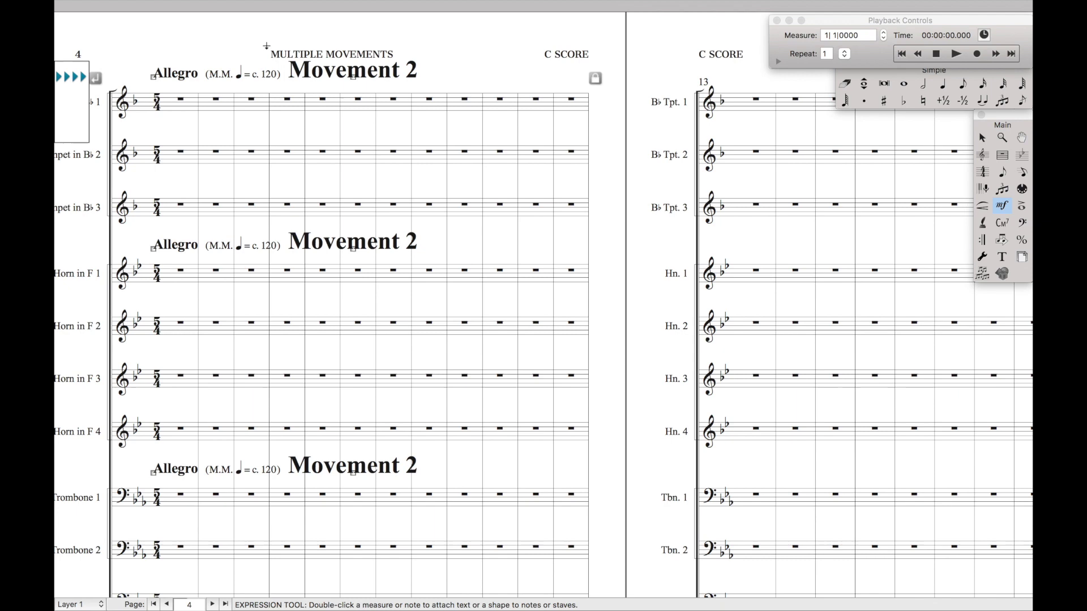
- Compare the movement titles in the Trumpet 1 part with those of movements 2, 3 and 4 in the score
key("alt+super+period")
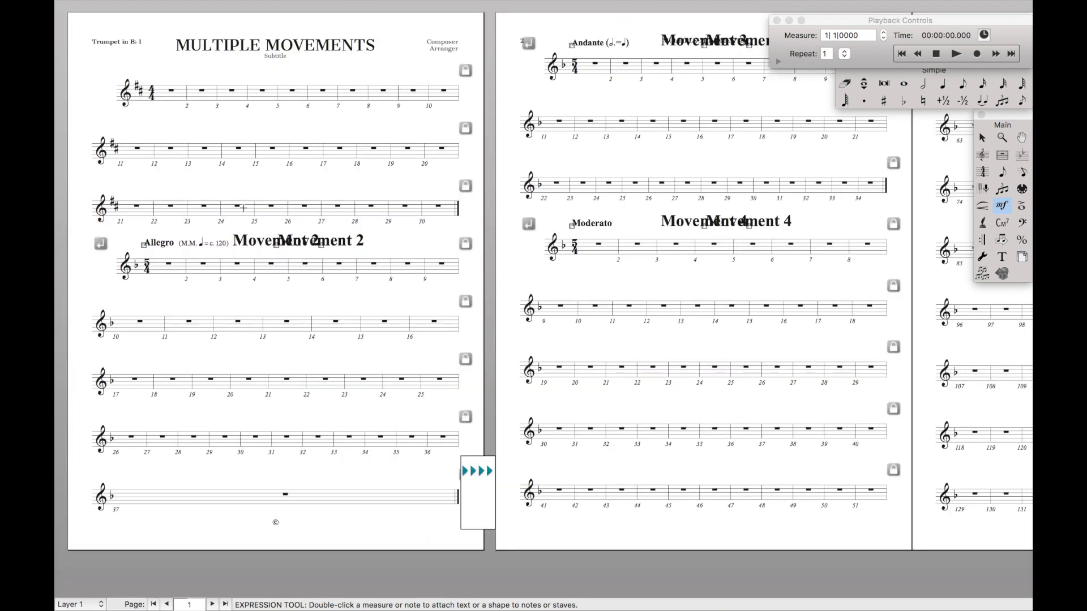
key("super+alt+shift+grave")
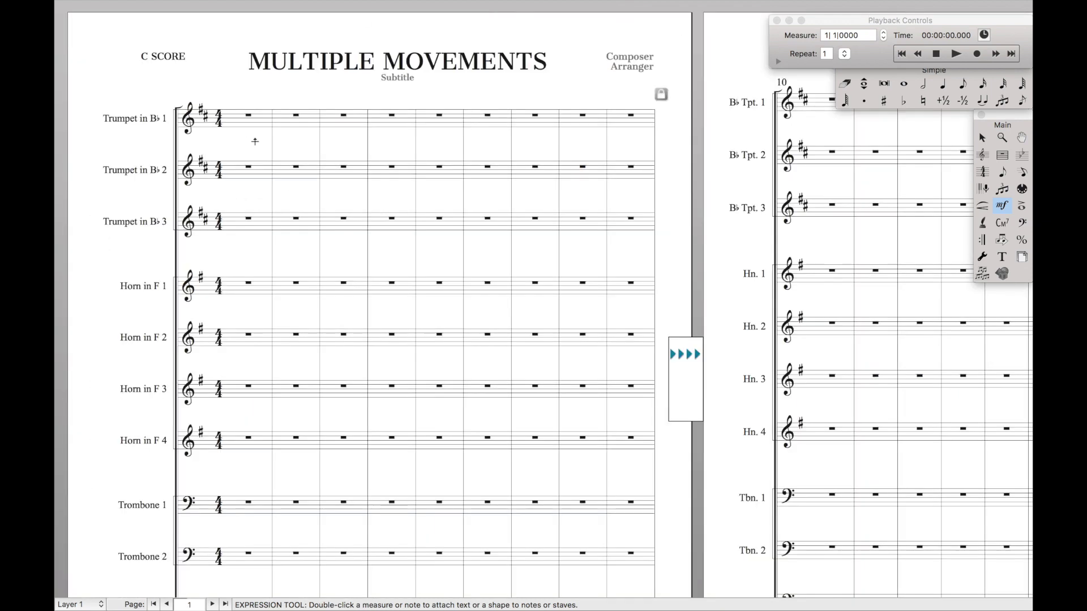
scroll(254, 141, "right", 15)
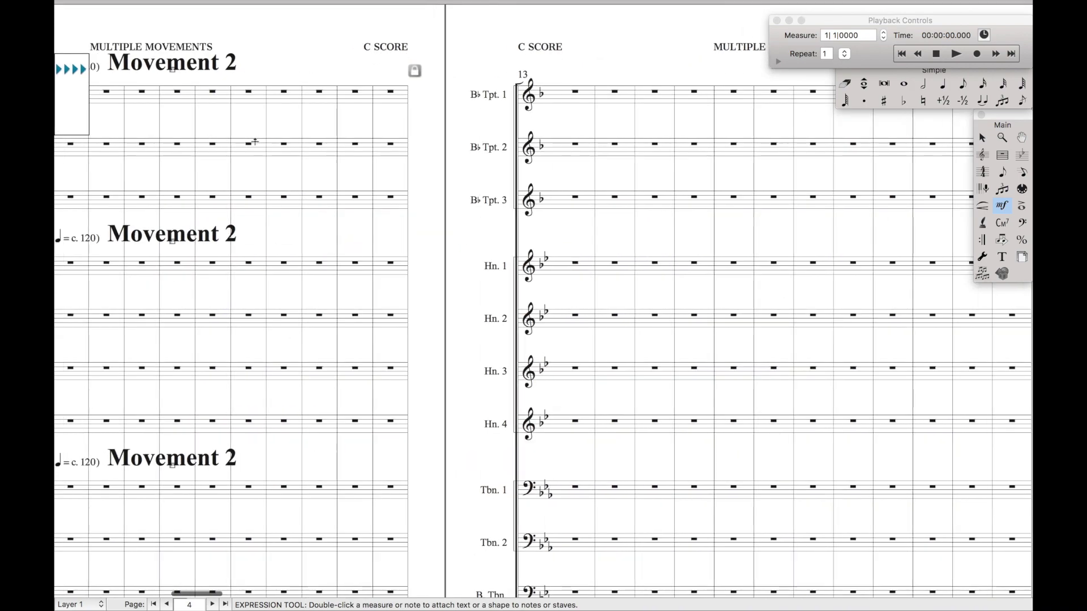
key("super+alt+shift+grave")
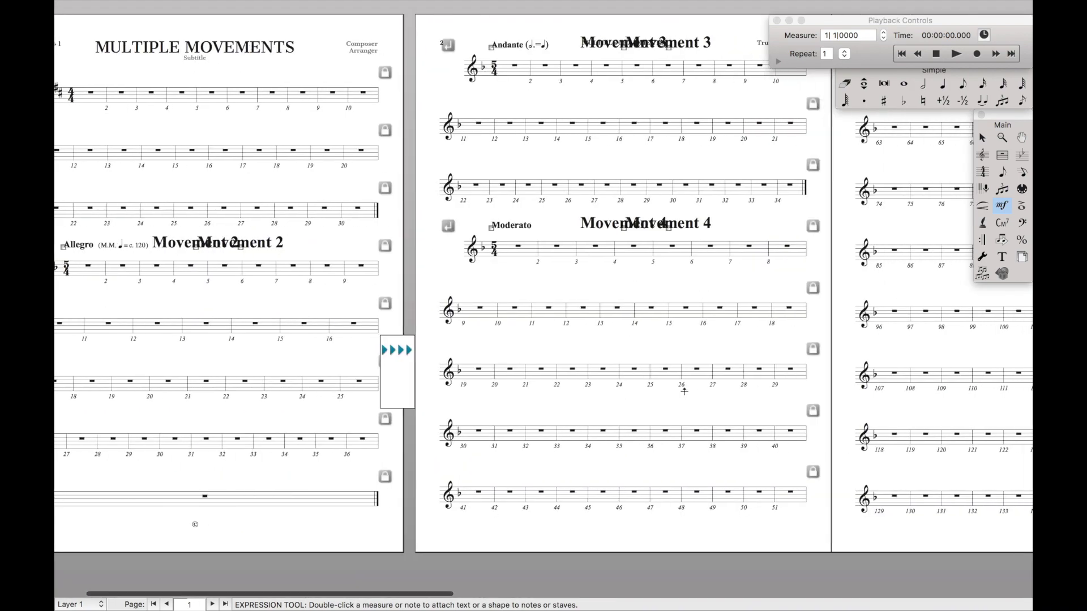
key("super+alt+shift+grave")
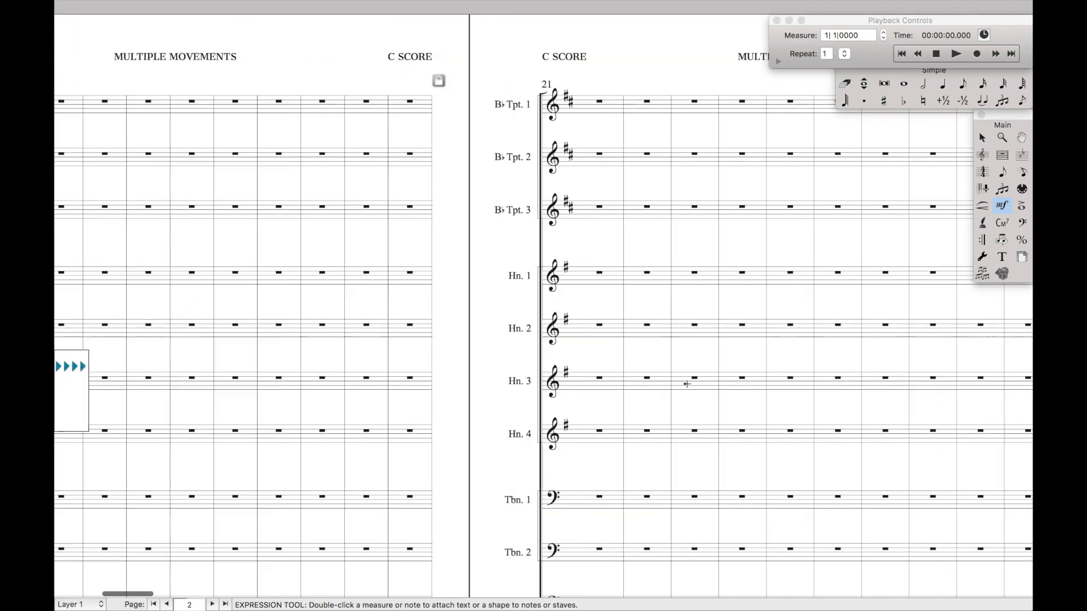
scroll(687, 384, "right", 10)
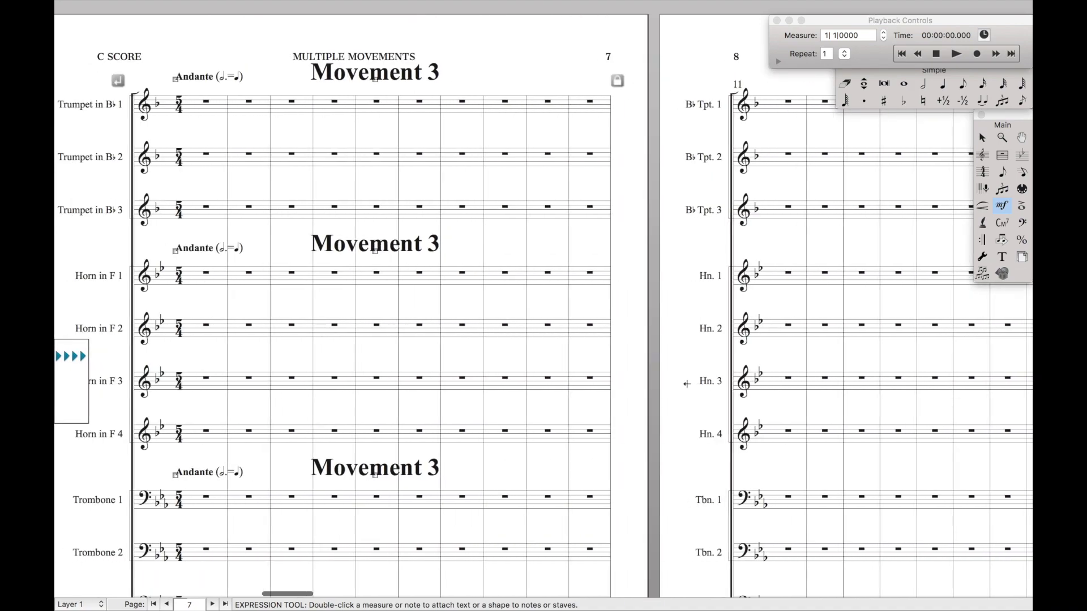
scroll(434, 111, "right", 10)
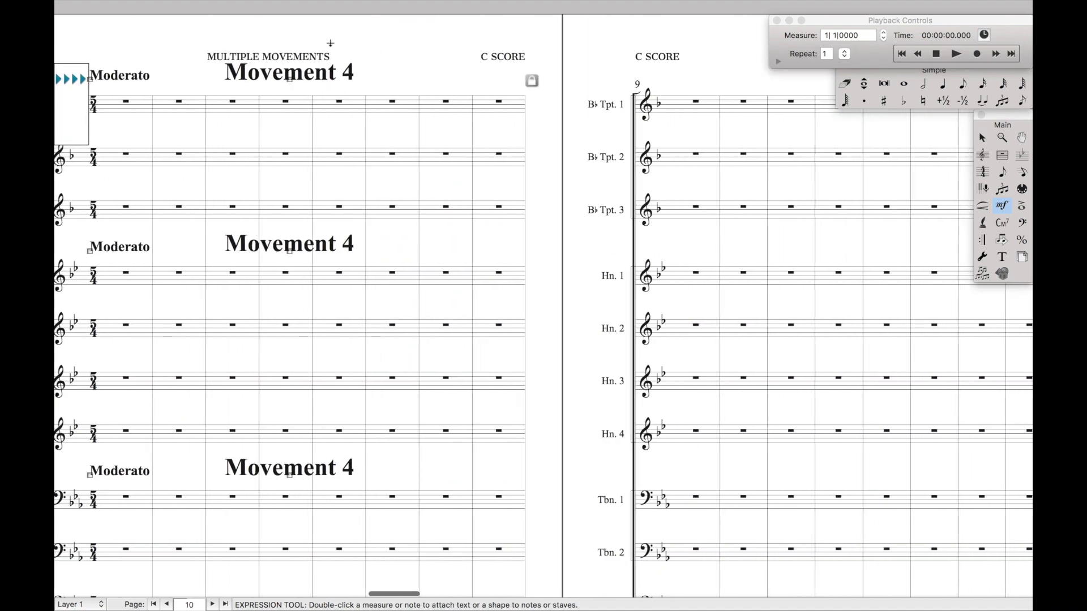
scroll(274, 38, "left", 6)
scroll(274, 39, "left", 4)
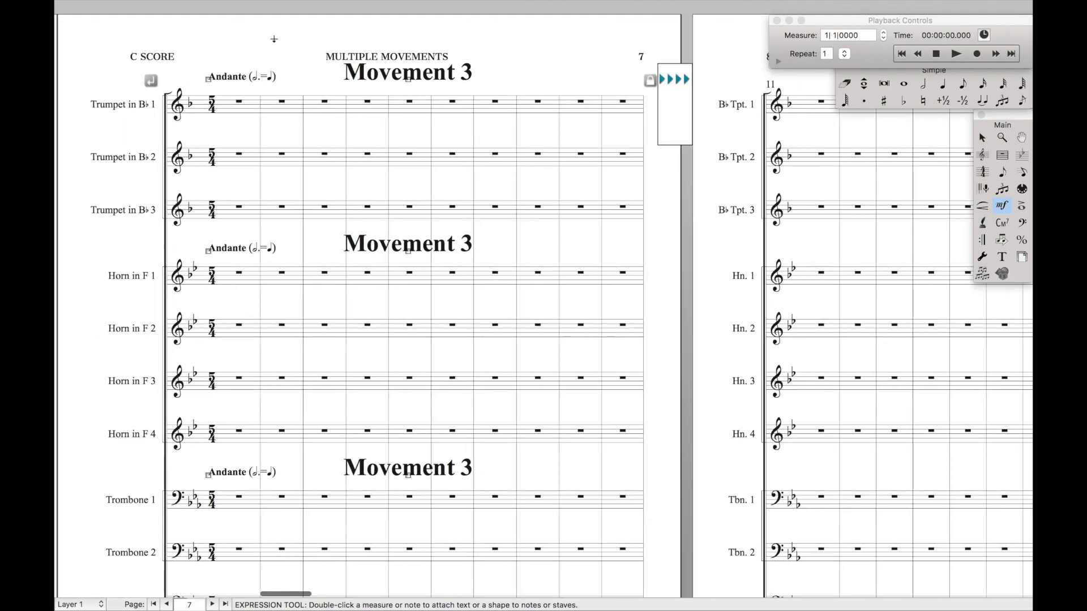
left_click(422, 78)
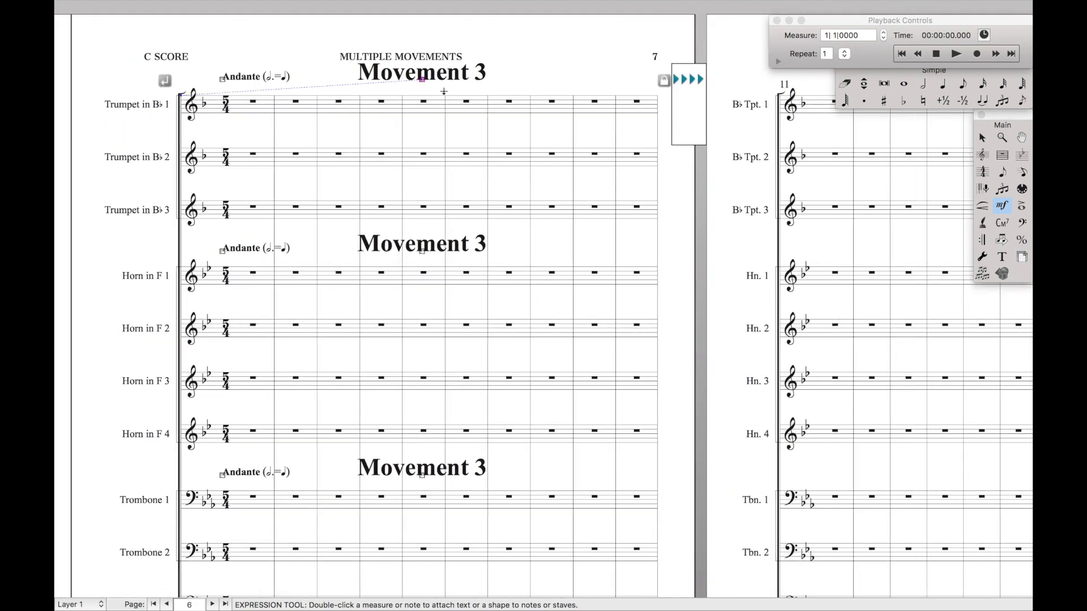
- Open the category designer from the Movement 3 title and rename the Movment Score category as Movement Score
scroll(416, 361, "down", 5)
scroll(417, 360, "up", 5)
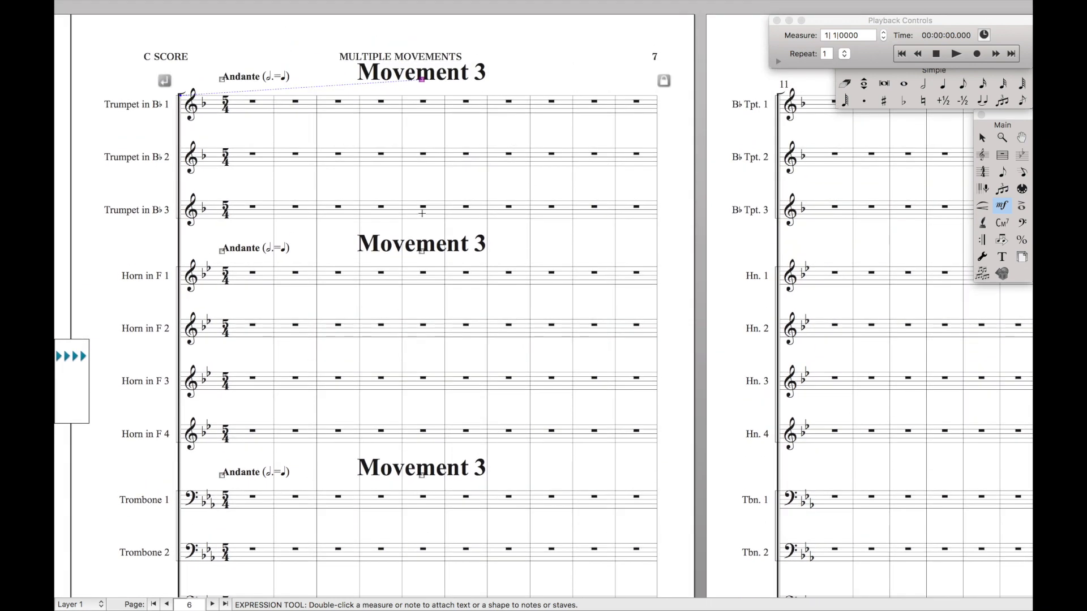
double_click(413, 33)
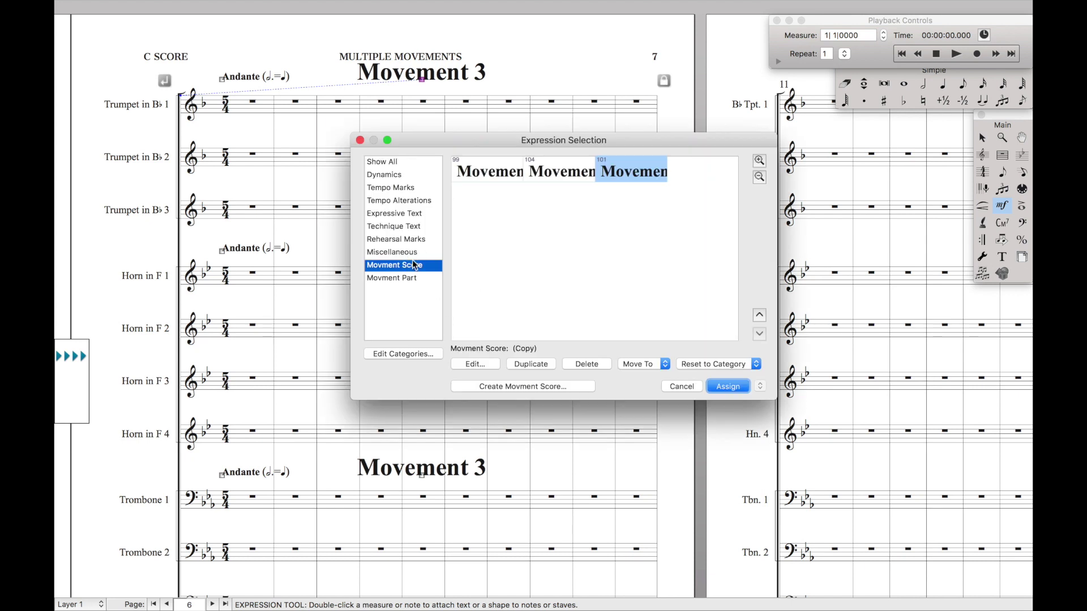
left_click(423, 354)
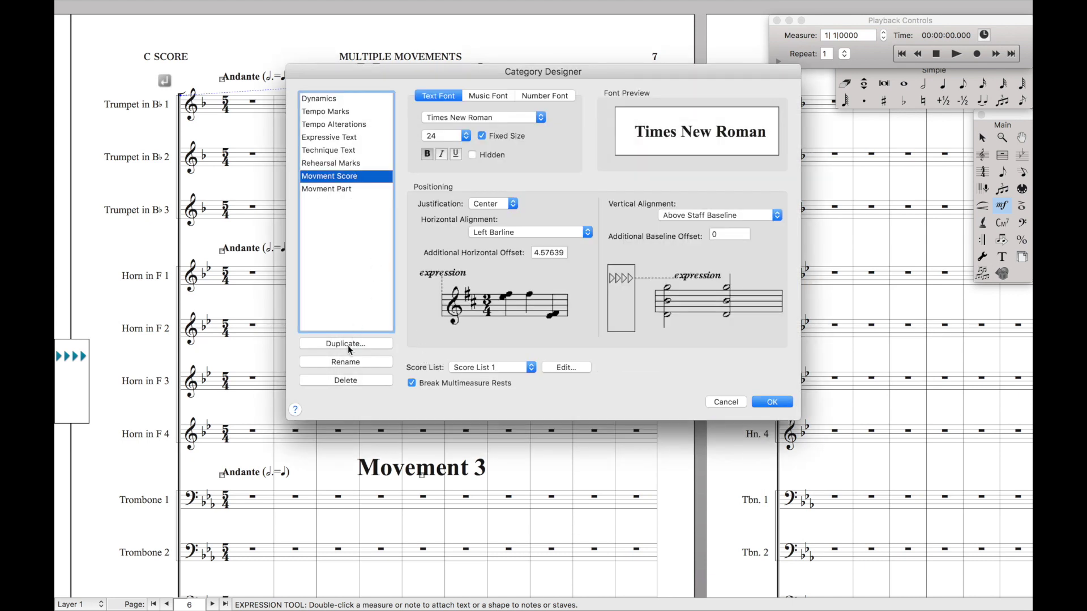
left_click(350, 362)
key("Left")
key("Right")
key("Right")
key("Right")
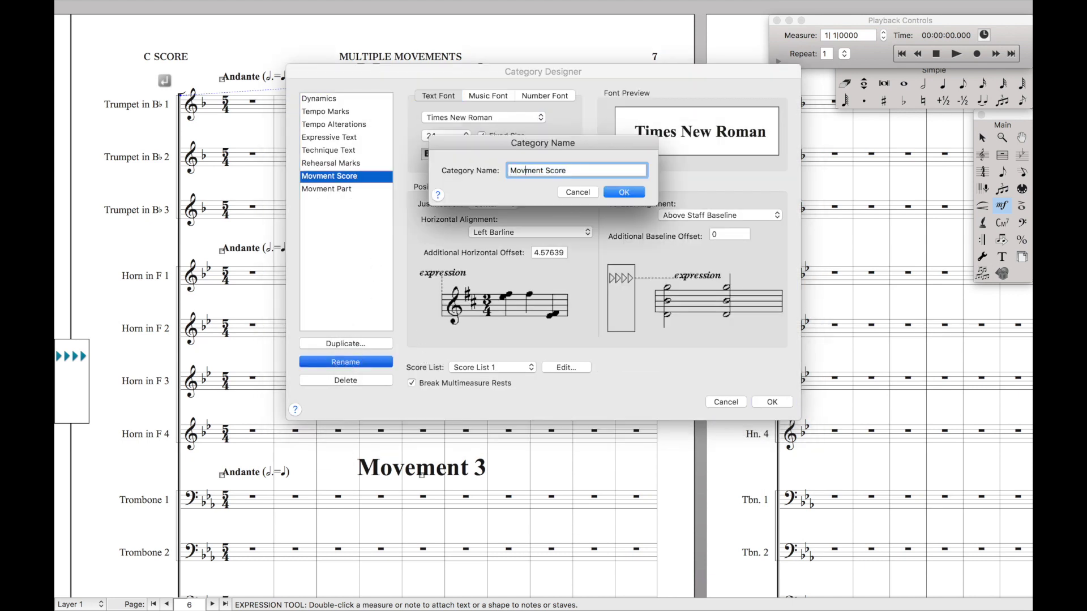
type("e")
left_click(636, 192)
left_click(625, 192)
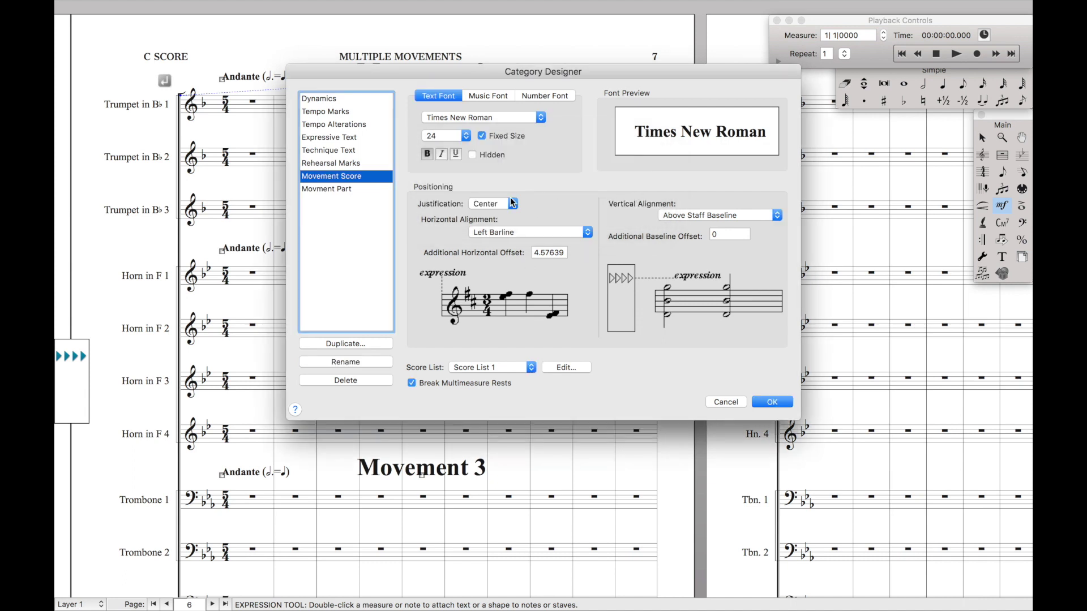
- Set the Movement Score category's score list to Score Top Staff, review its staff assignments and assign the selected movement title
left_click(523, 369)
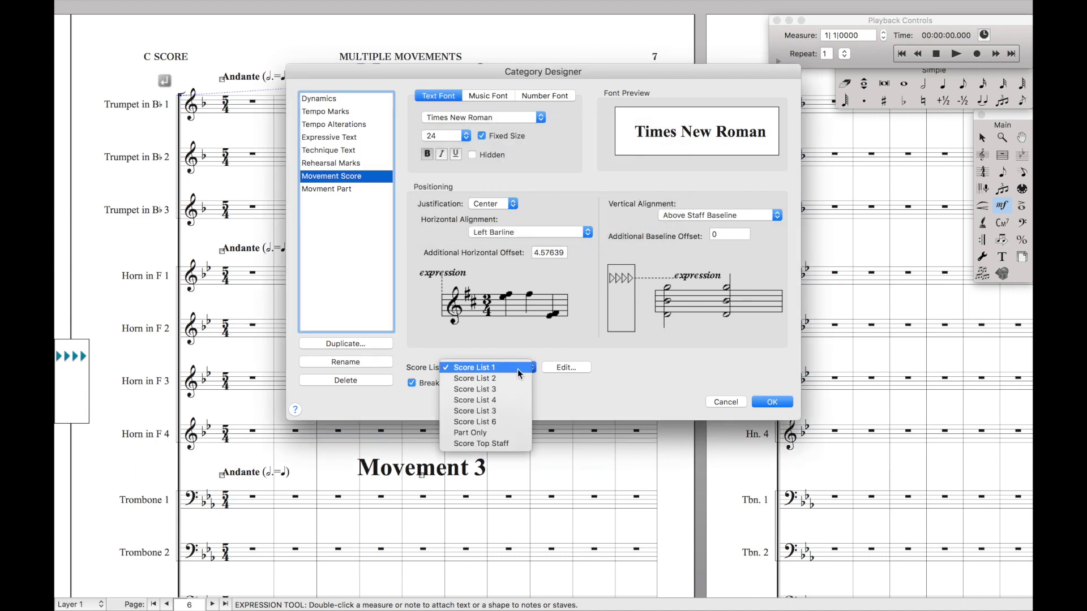
left_click(511, 443)
left_click(562, 367)
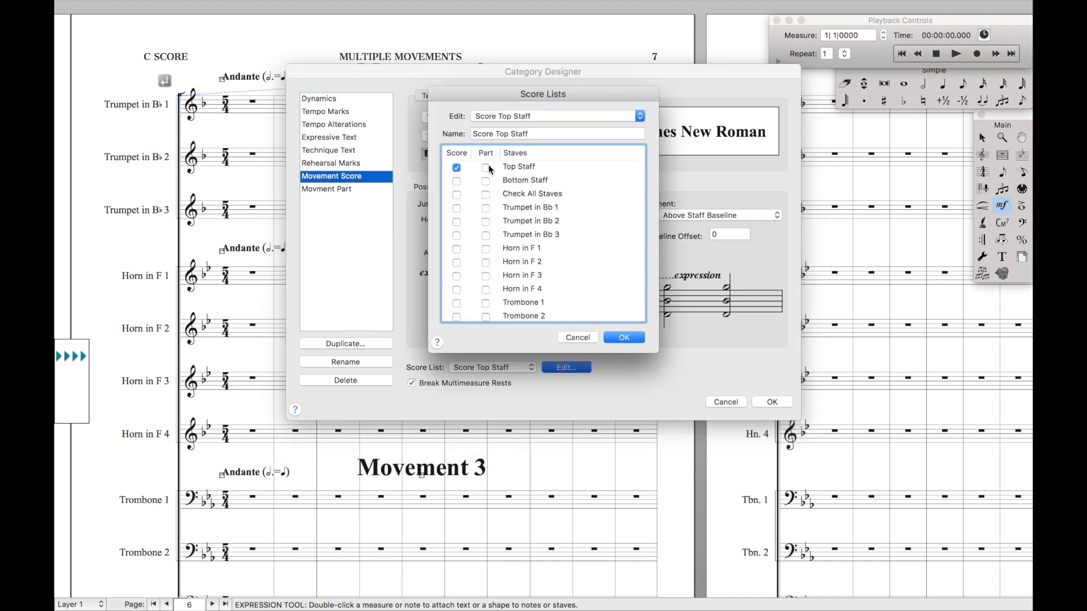
scroll(490, 192, "down", 3)
scroll(490, 191, "up", 3)
left_click(623, 337)
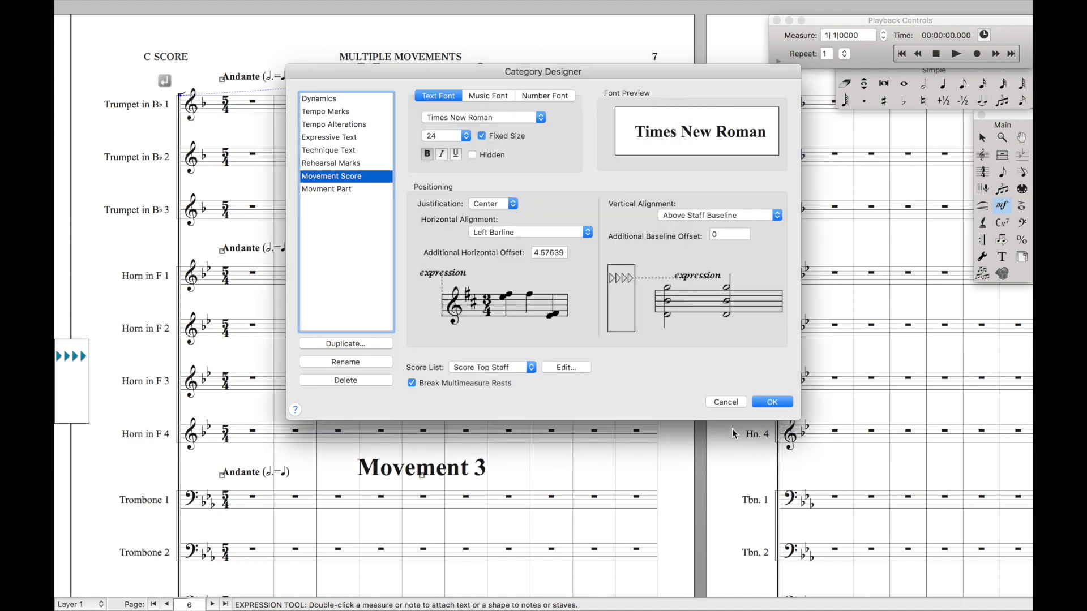
left_click(768, 402)
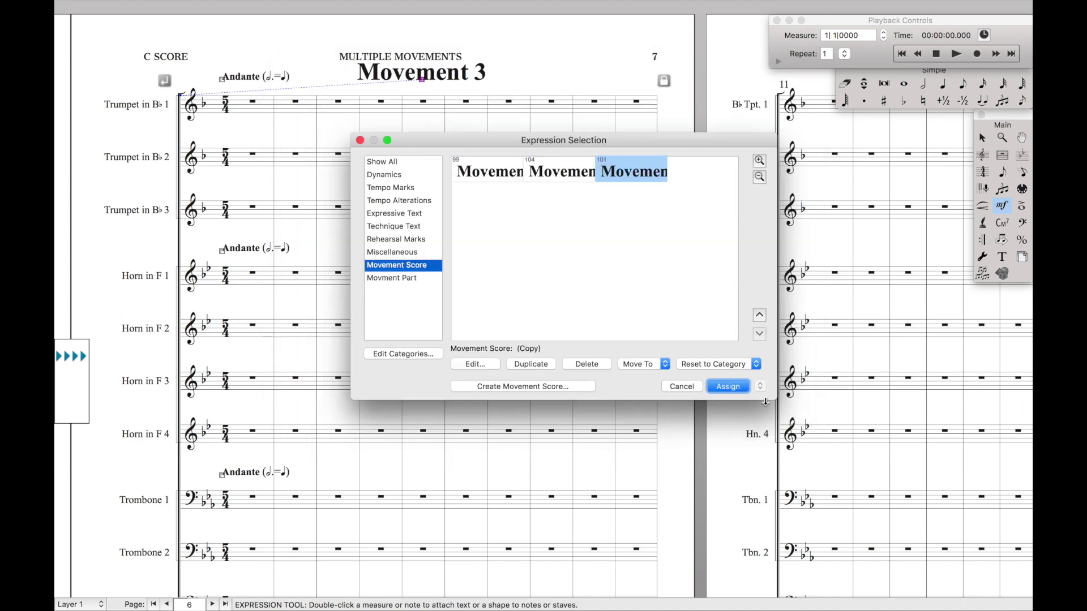
left_click(735, 388)
key("Escape")
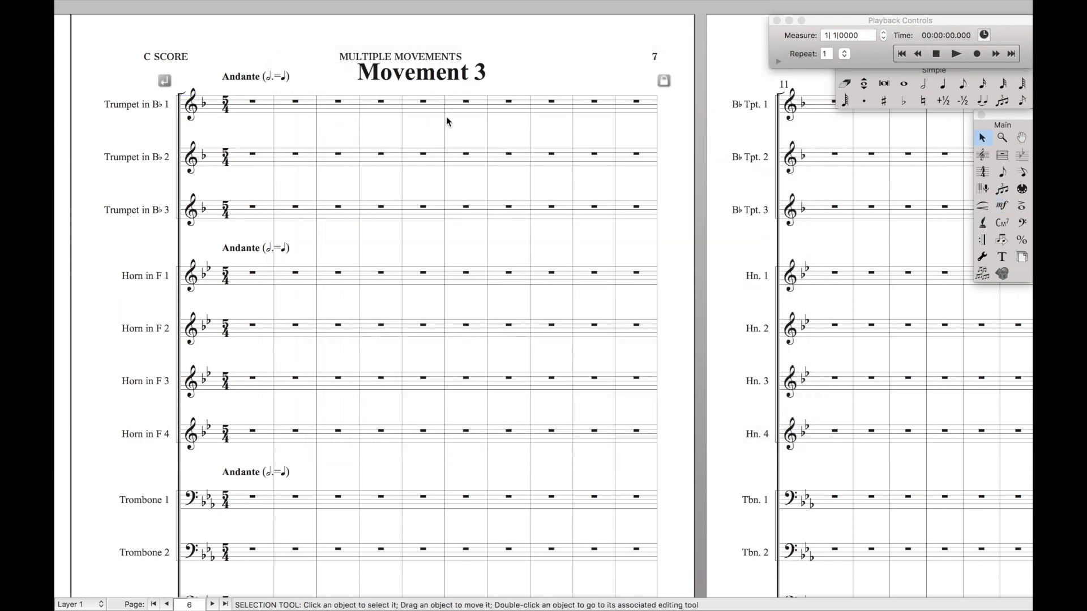
- Check the titles on the score's Movement 3 page and throughout the Trumpet 1 part
scroll(453, 105, "down", 5)
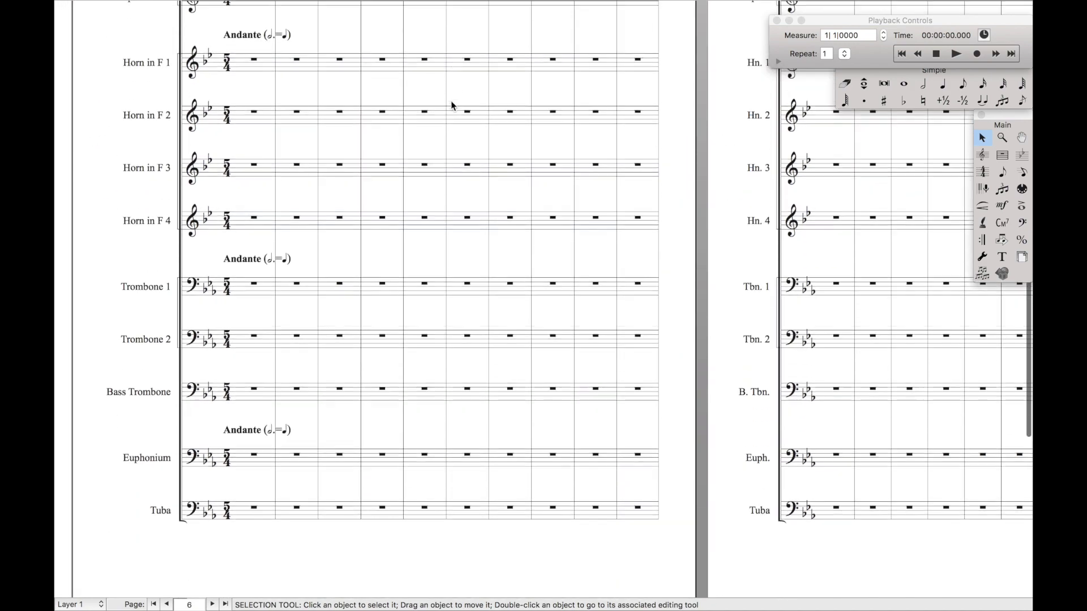
scroll(453, 105, "up", 1)
key("alt+super+period")
scroll(351, 158, "up", 3)
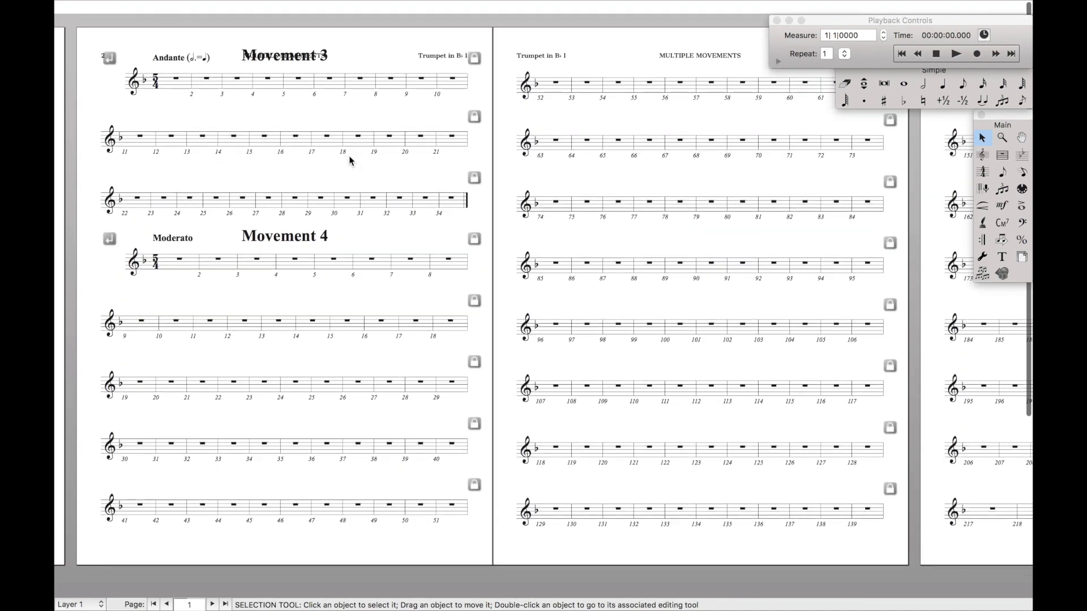
scroll(348, 156, "left", 10)
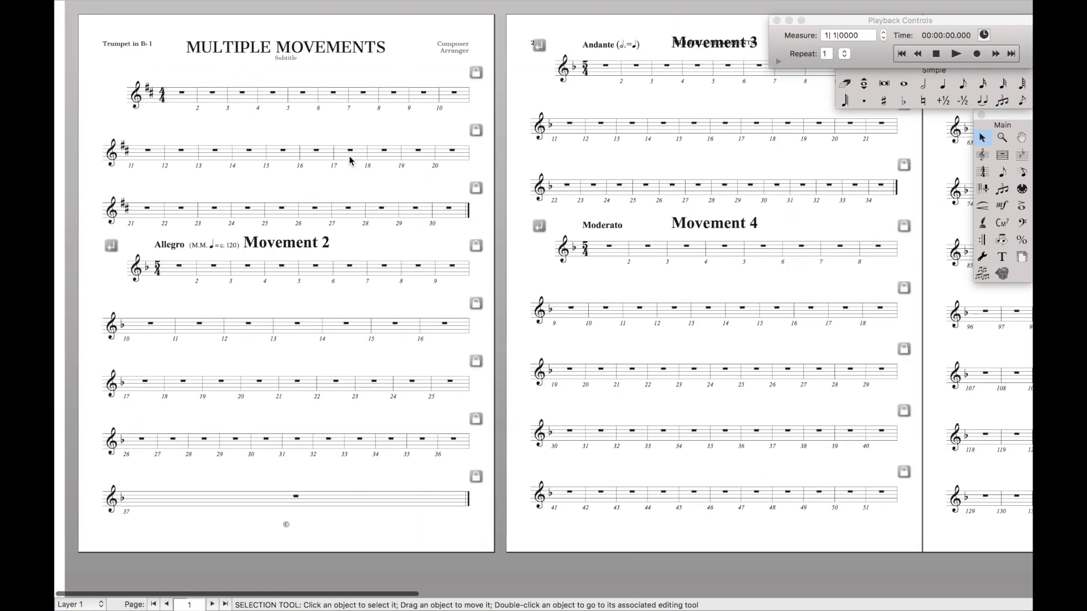
- Return to the score and check the title placement on the opening pages of movements 2, 3 and 4
key("alt+super+comma")
scroll(350, 157, "right", 15)
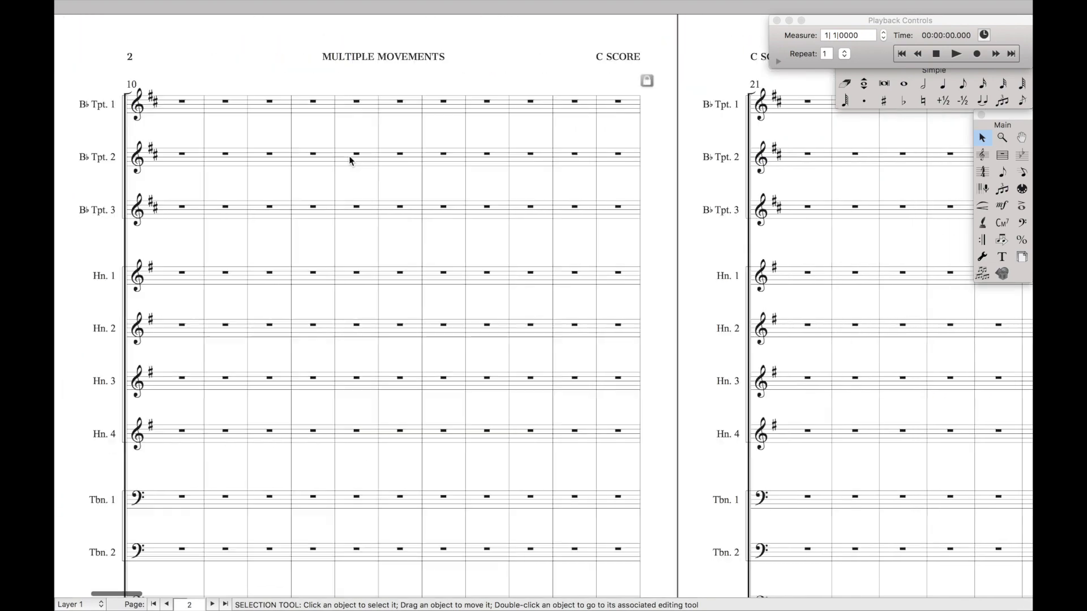
scroll(349, 158, "down", 5)
scroll(350, 159, "left", 5)
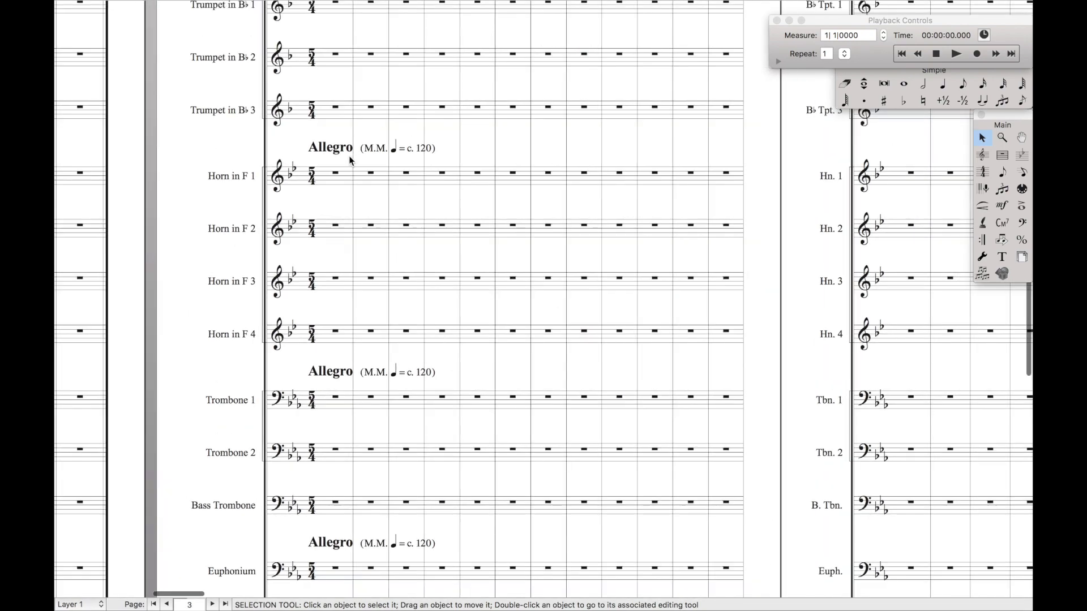
scroll(349, 159, "up", 5)
scroll(349, 158, "right", 10)
scroll(349, 160, "right", 15)
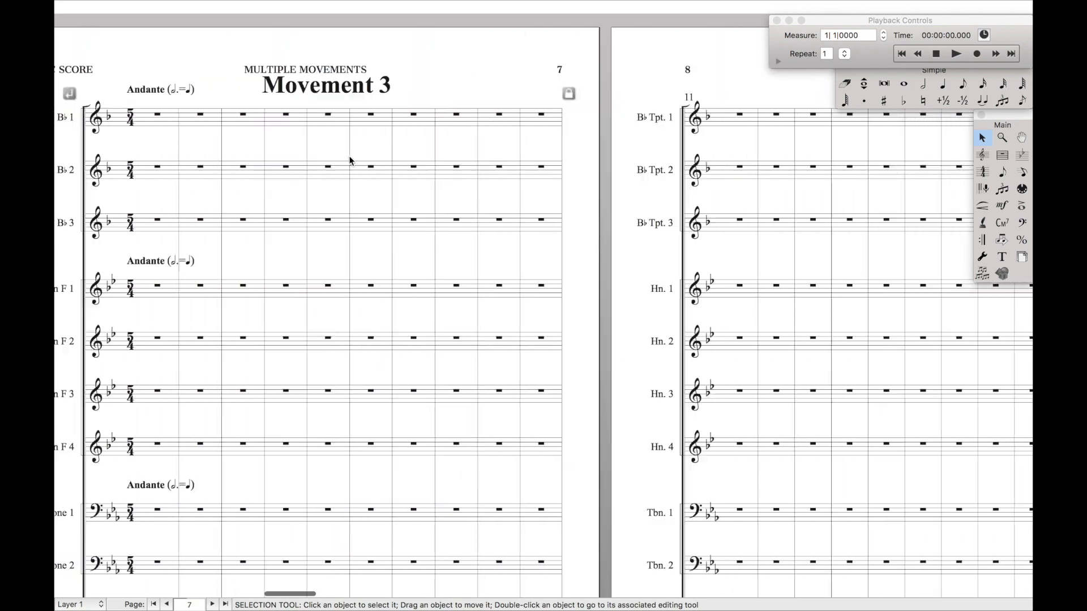
scroll(350, 161, "right", 20)
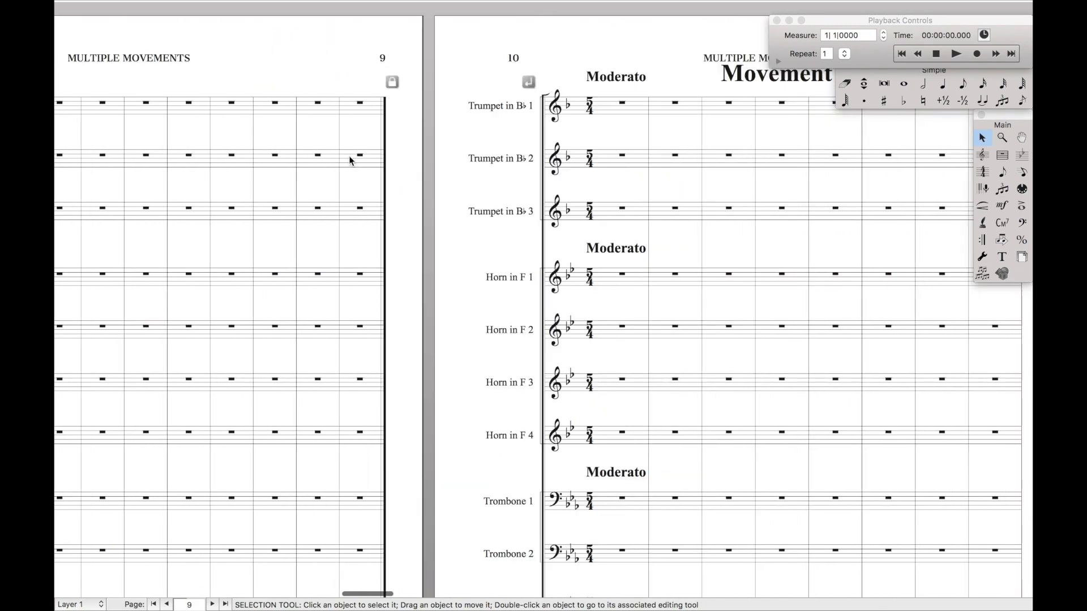
scroll(349, 159, "down", 5)
scroll(351, 160, "down", 1)
scroll(350, 160, "up", 6)
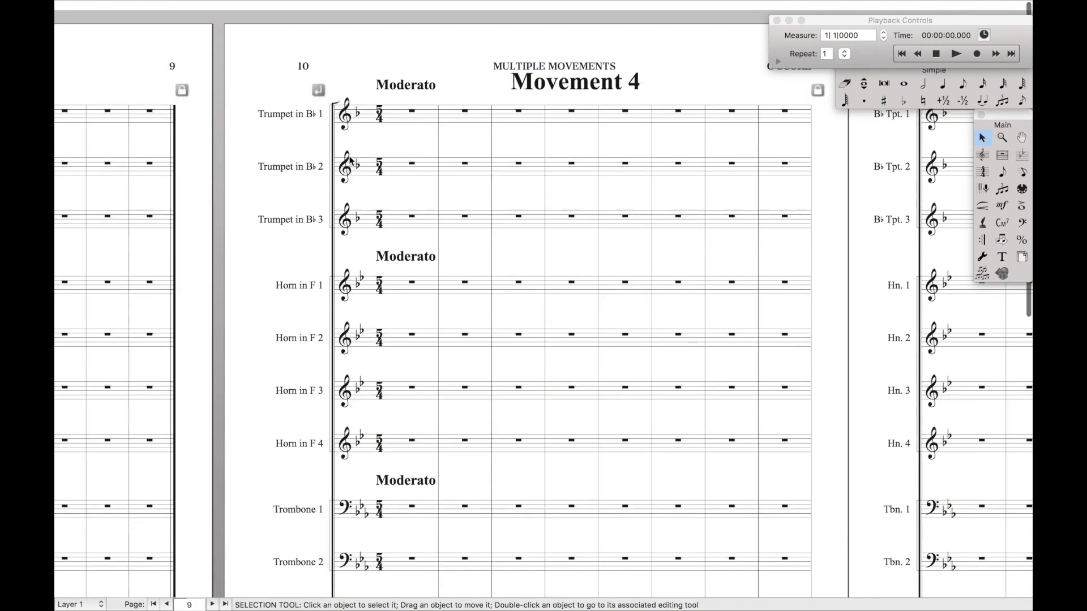